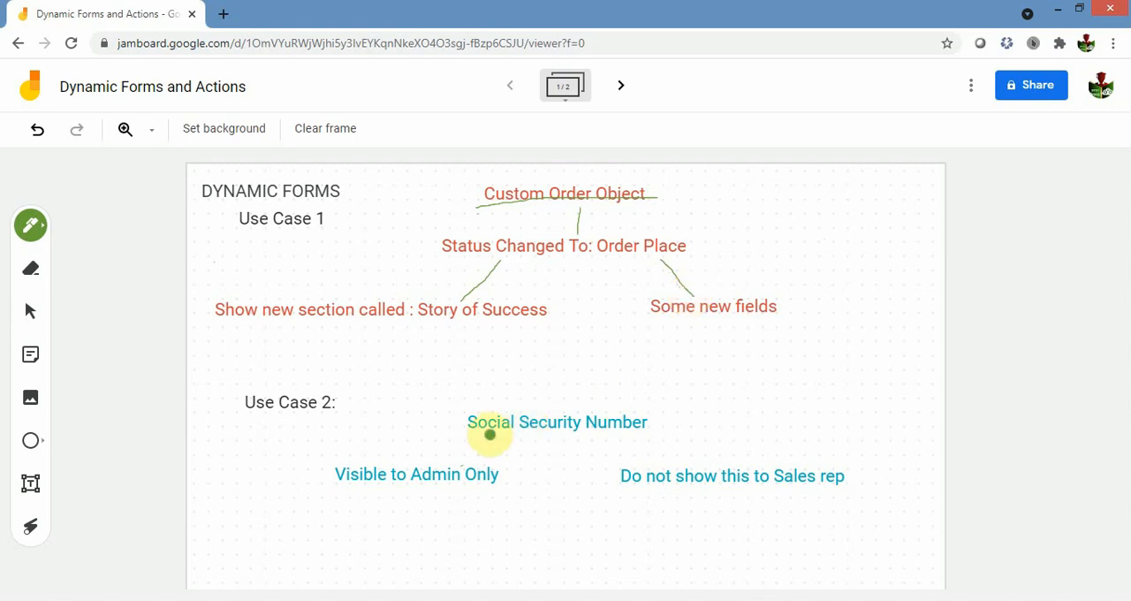
Underline "Social Security Number" and draw branch lines from it to "Visible to Admin Only" and "Do not show this to Sales rep".
left_click_drag(466, 435, 651, 429)
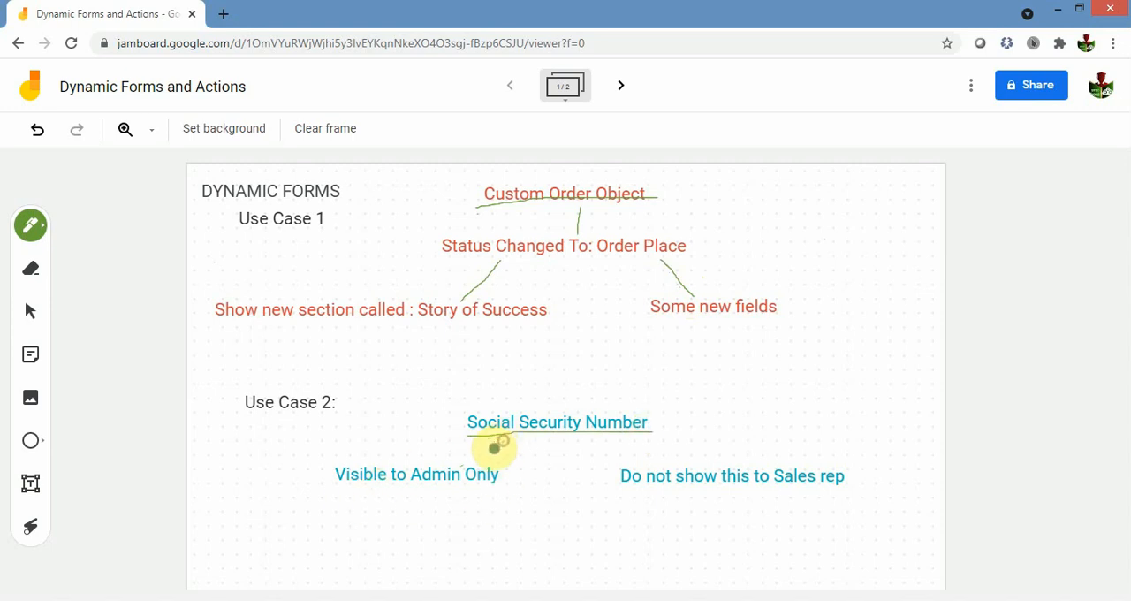
left_click_drag(502, 442, 463, 468)
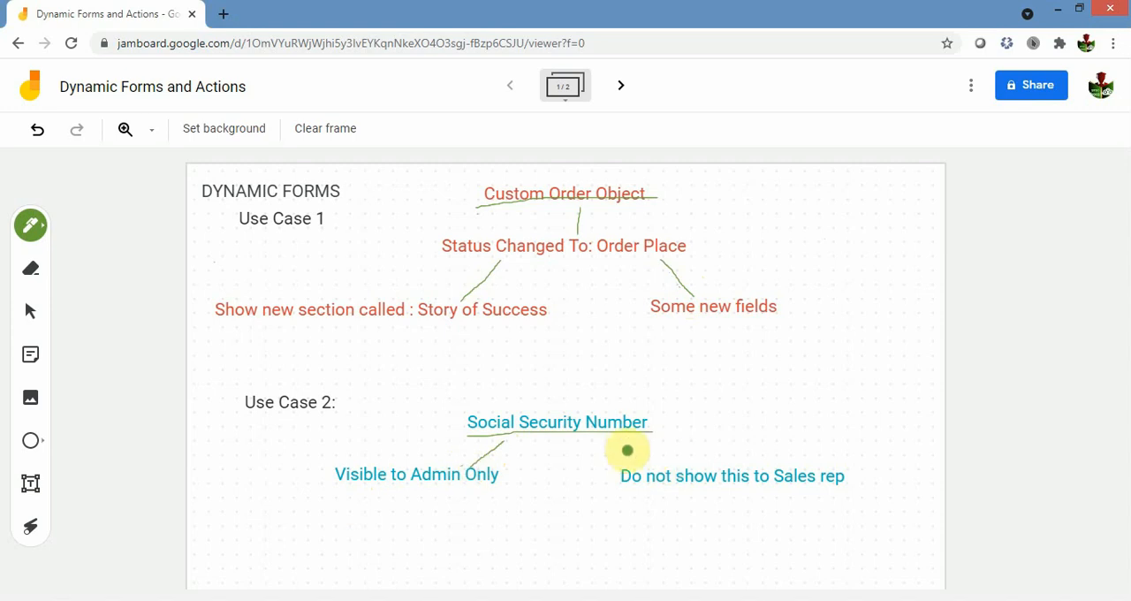
left_click_drag(624, 436, 665, 466)
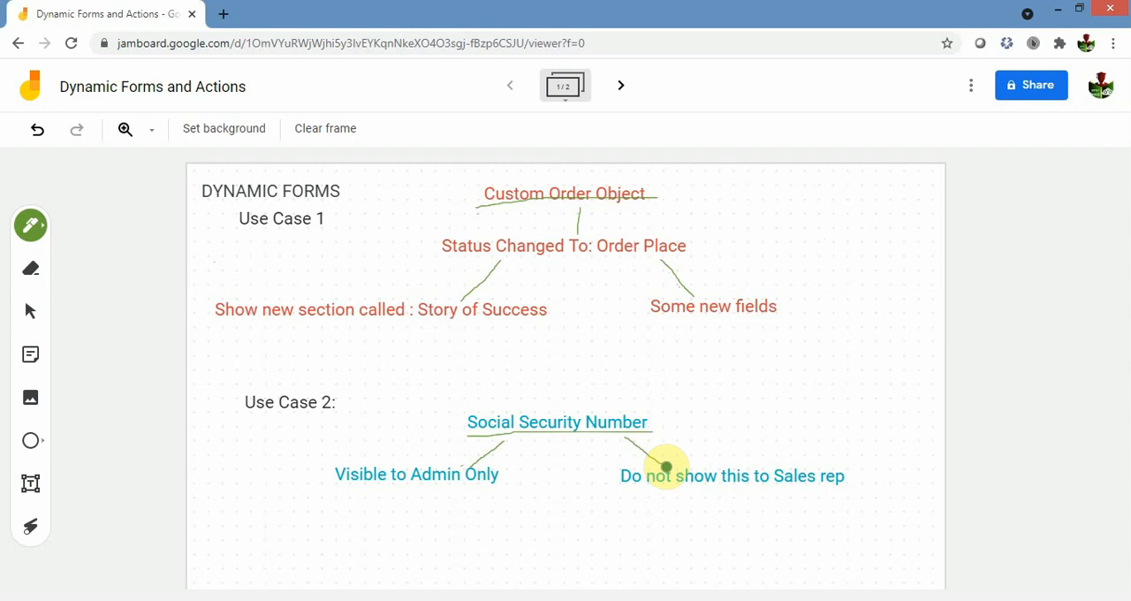
Switch to the Salesforce Setup home page and clear the existing "user" quick search.
left_click(256, 555)
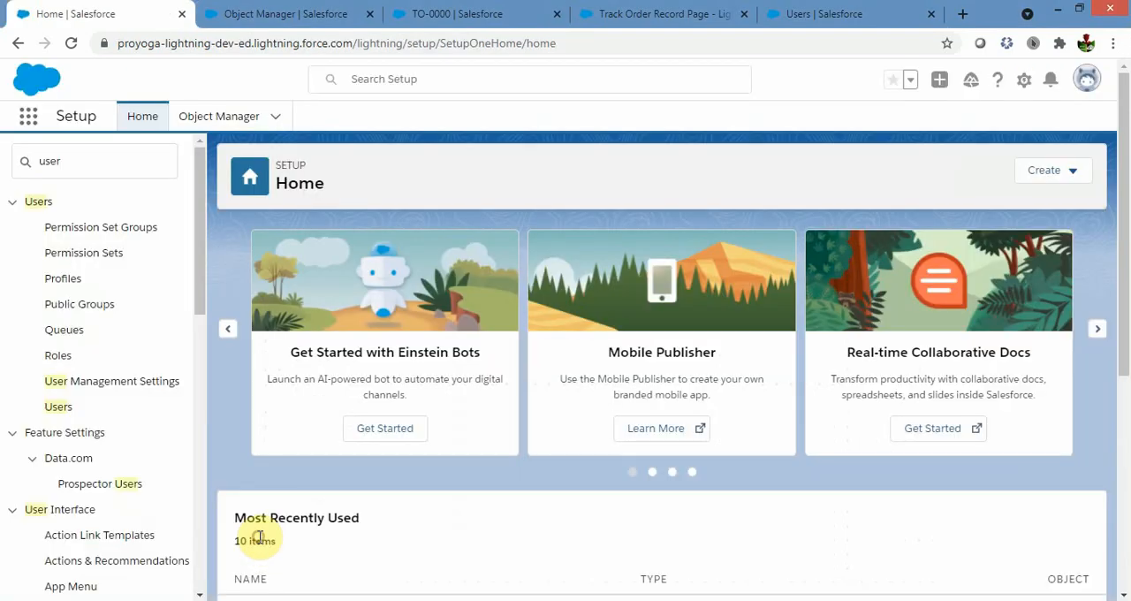
left_click(100, 154)
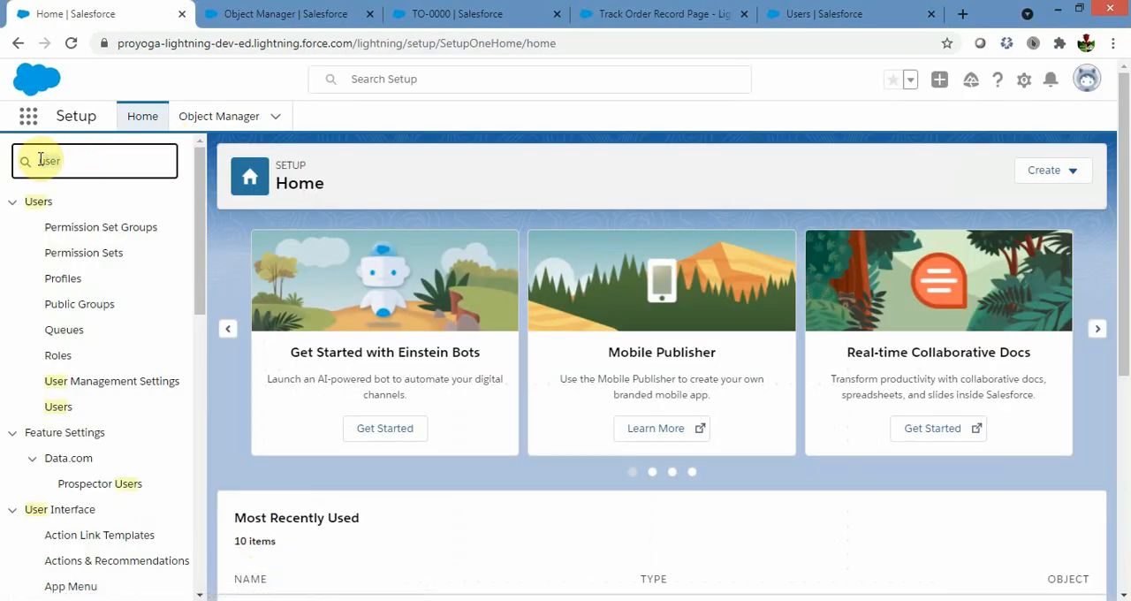
key("BackSpace")
key("BackSpace")
key("BackSpace")
key("BackSpace")
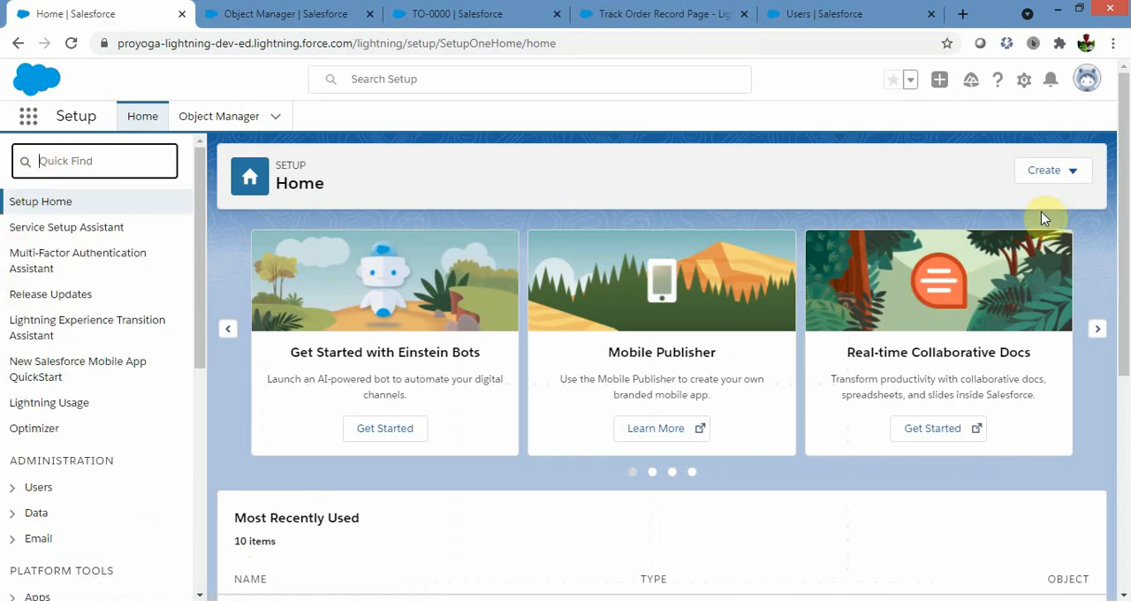
left_click(1025, 84)
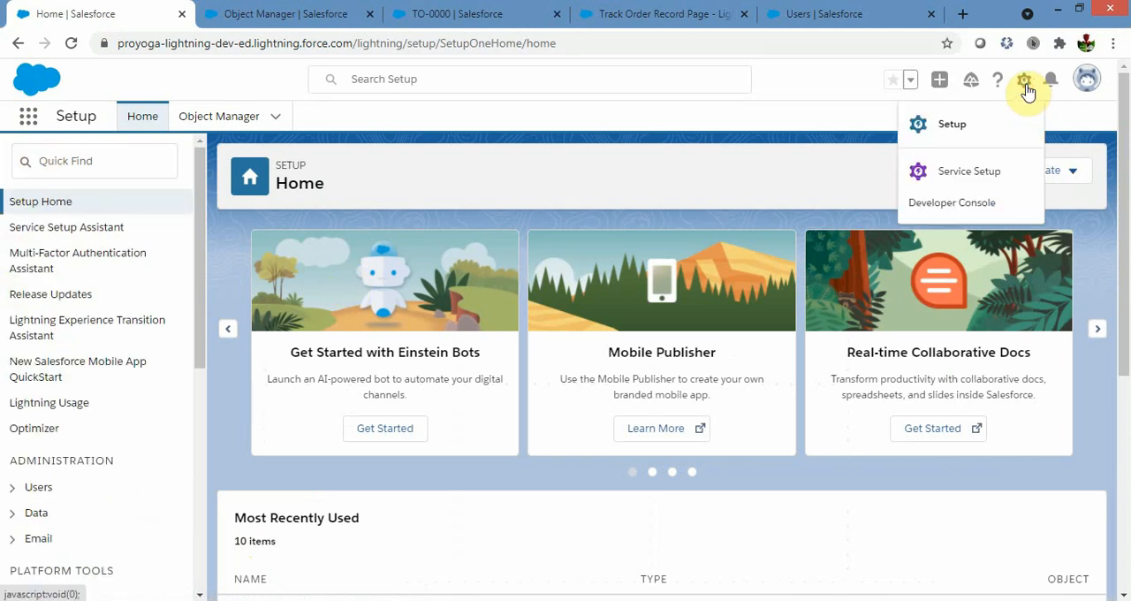
left_click(454, 141)
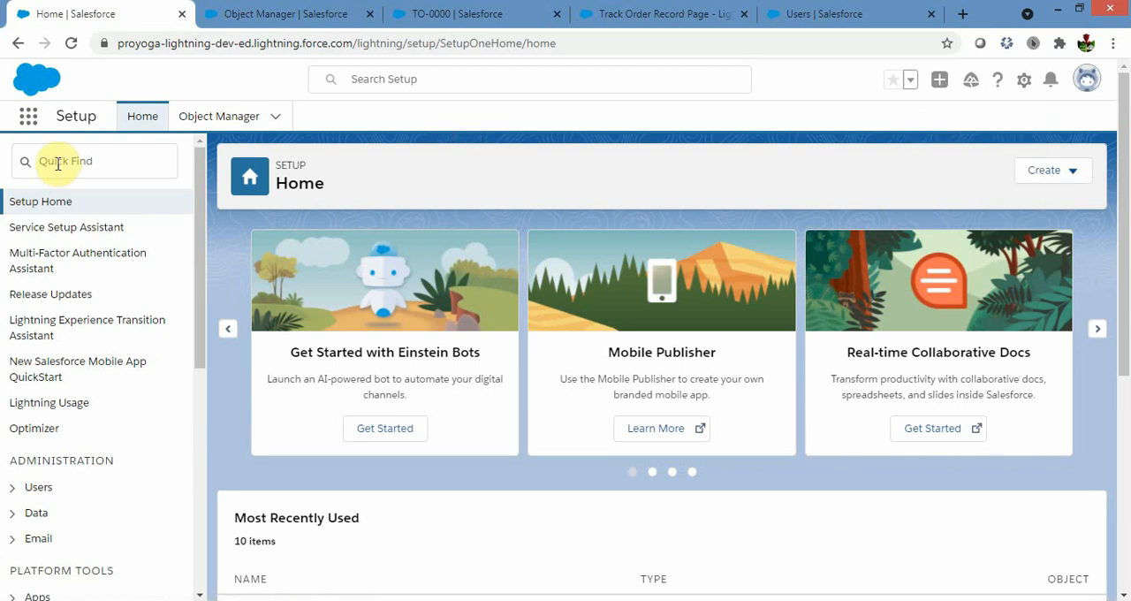
Search the Object Manager for "Track o" and open the Track Order custom object.
left_click(282, 15)
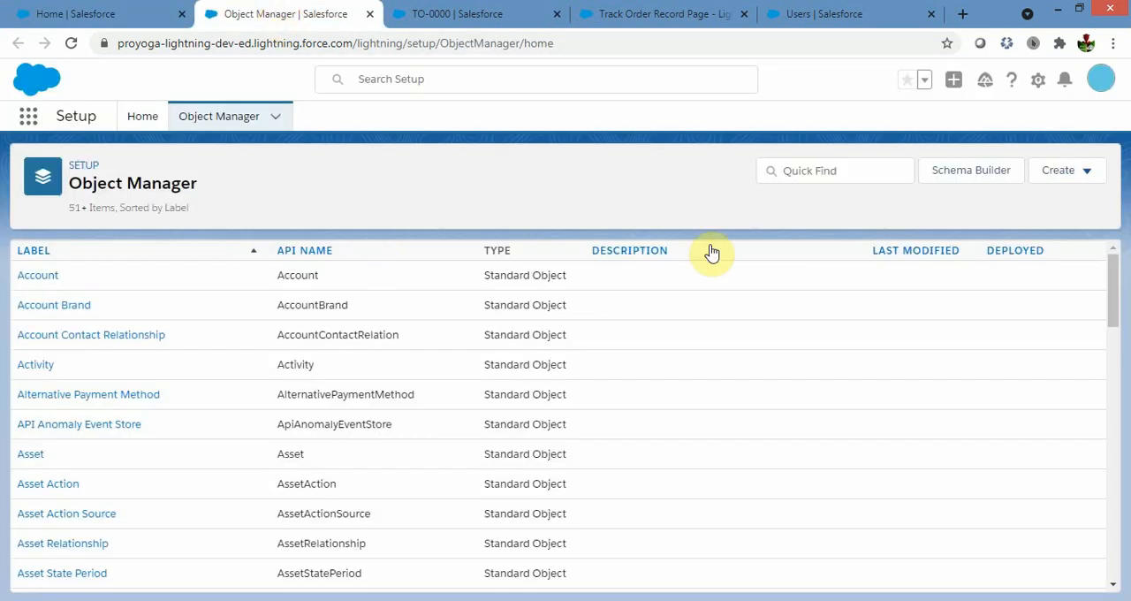
left_click(796, 178)
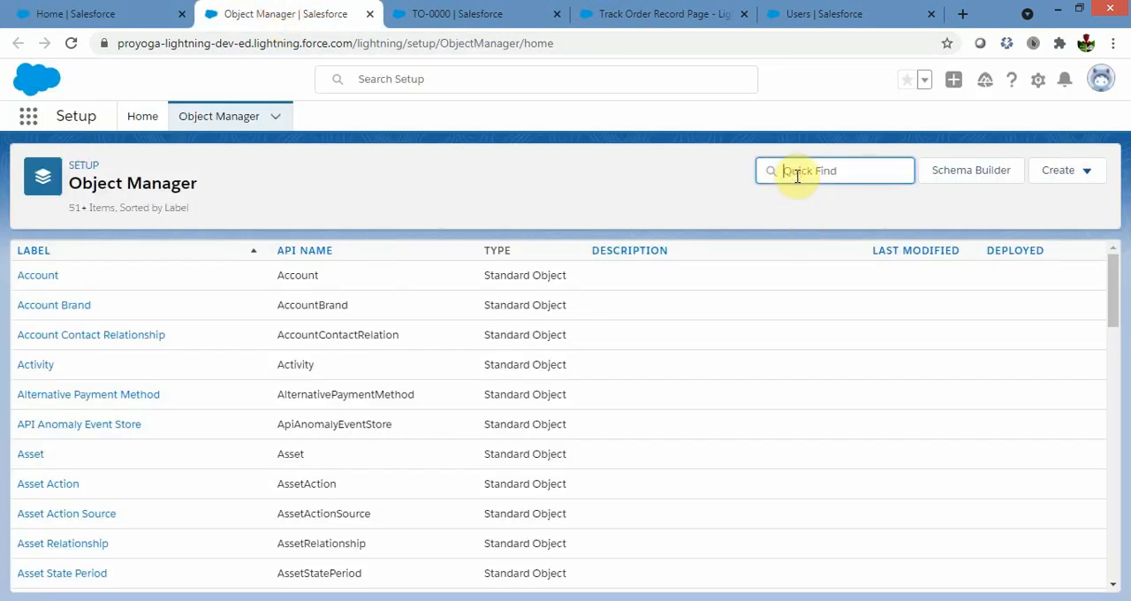
type("Track ")
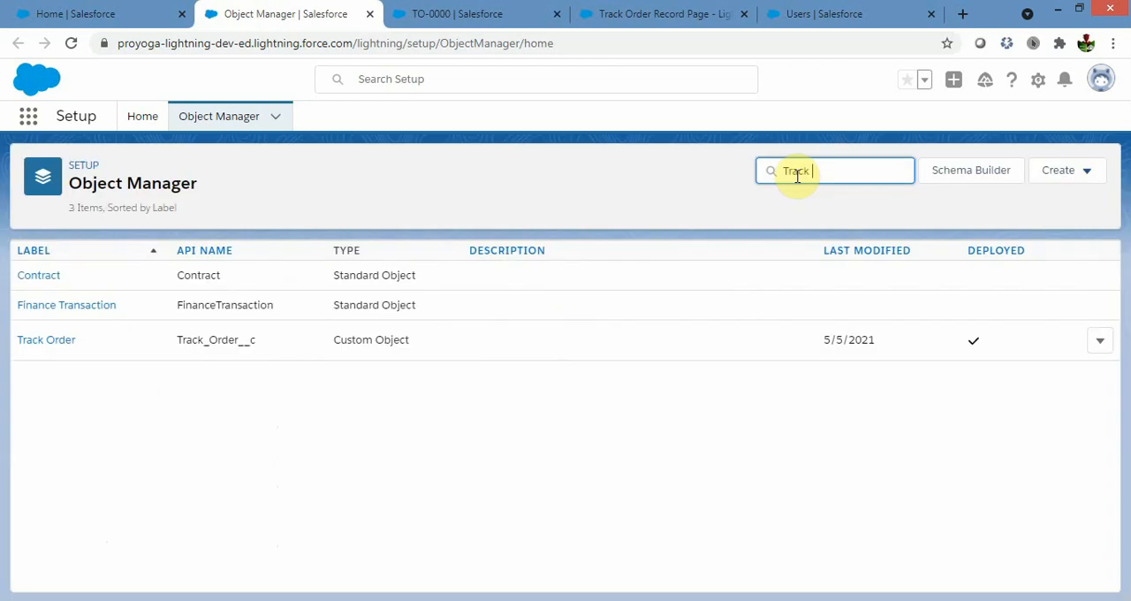
type("o")
left_click(49, 283)
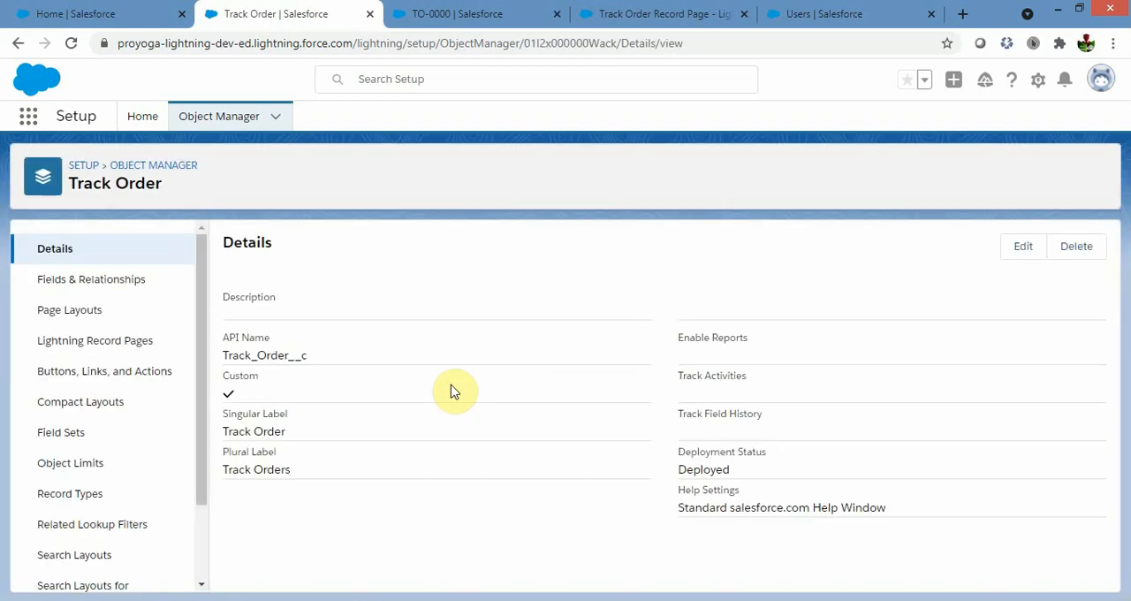
Review the Track Order object's fields and relationships and its page layouts.
left_click(115, 279)
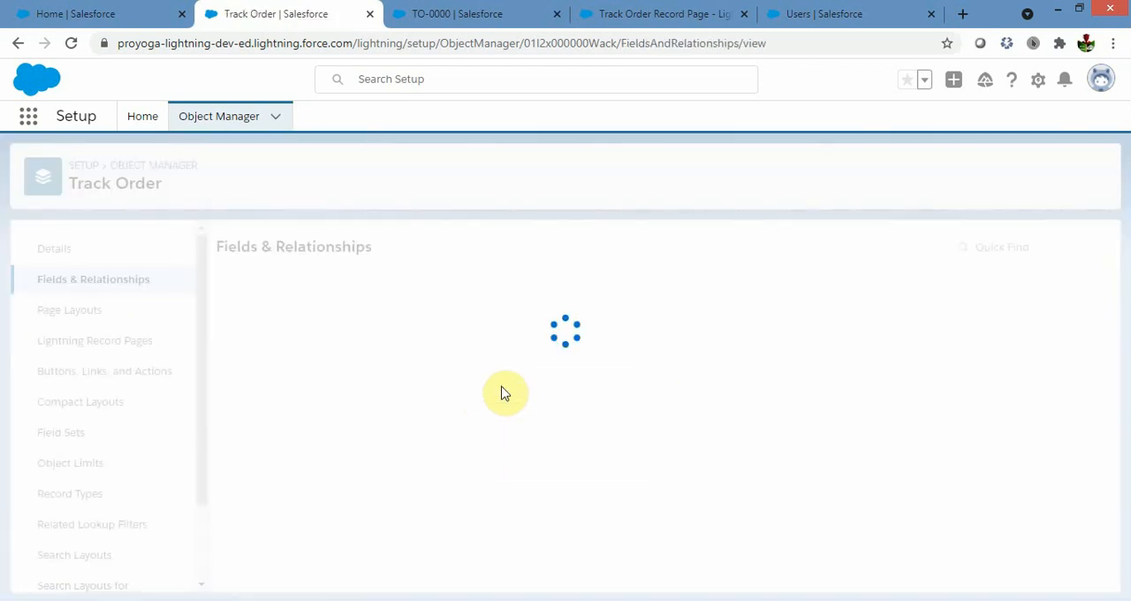
scroll(1000, 439, "down", 2)
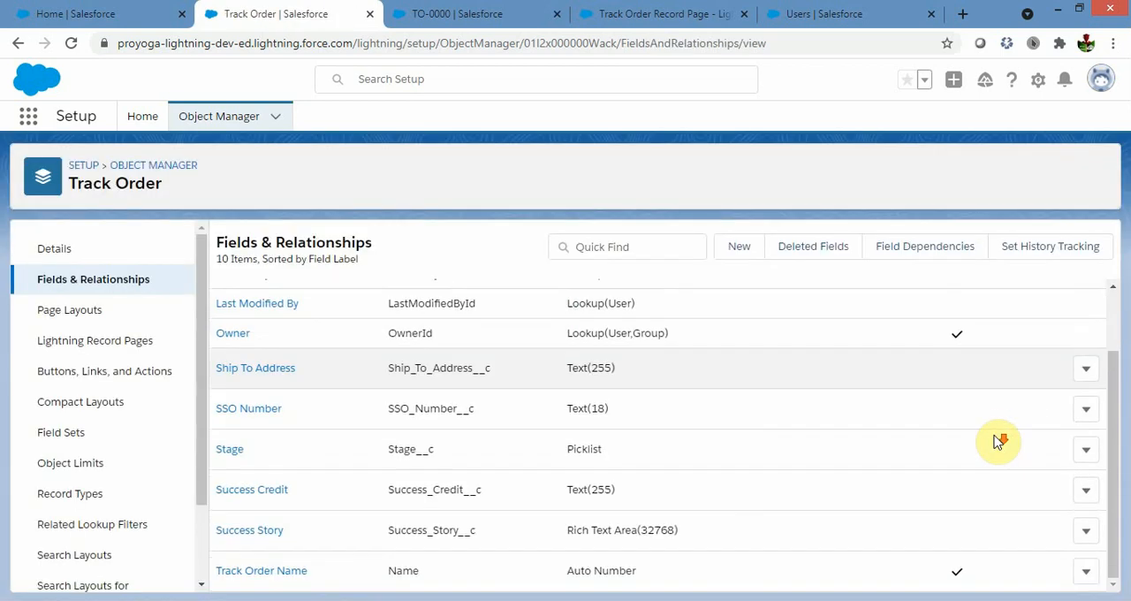
scroll(1000, 438, "up", 2)
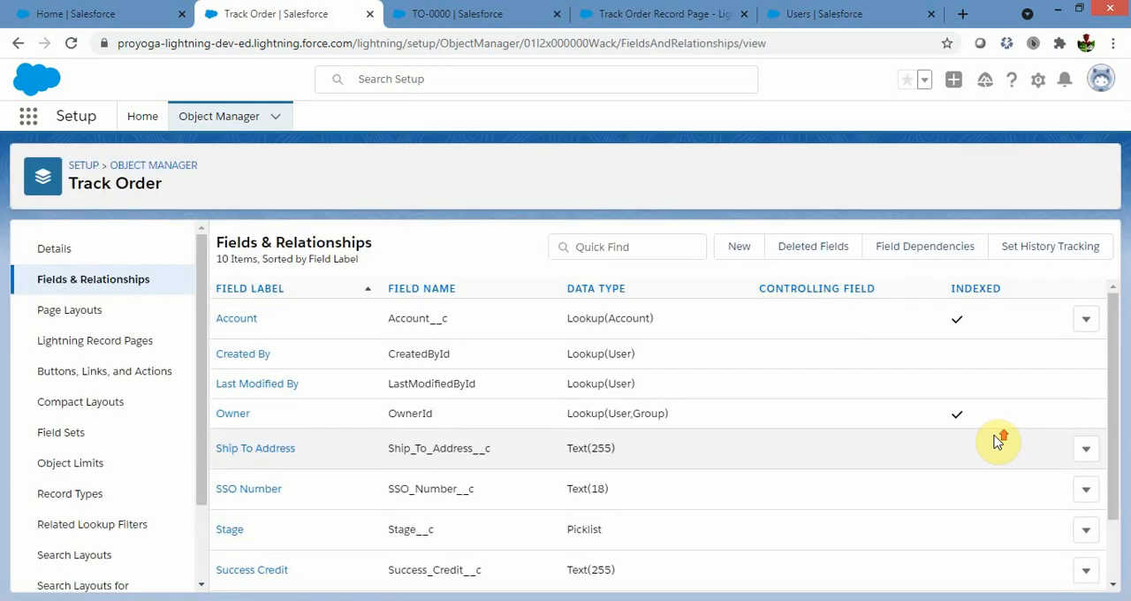
left_click(60, 313)
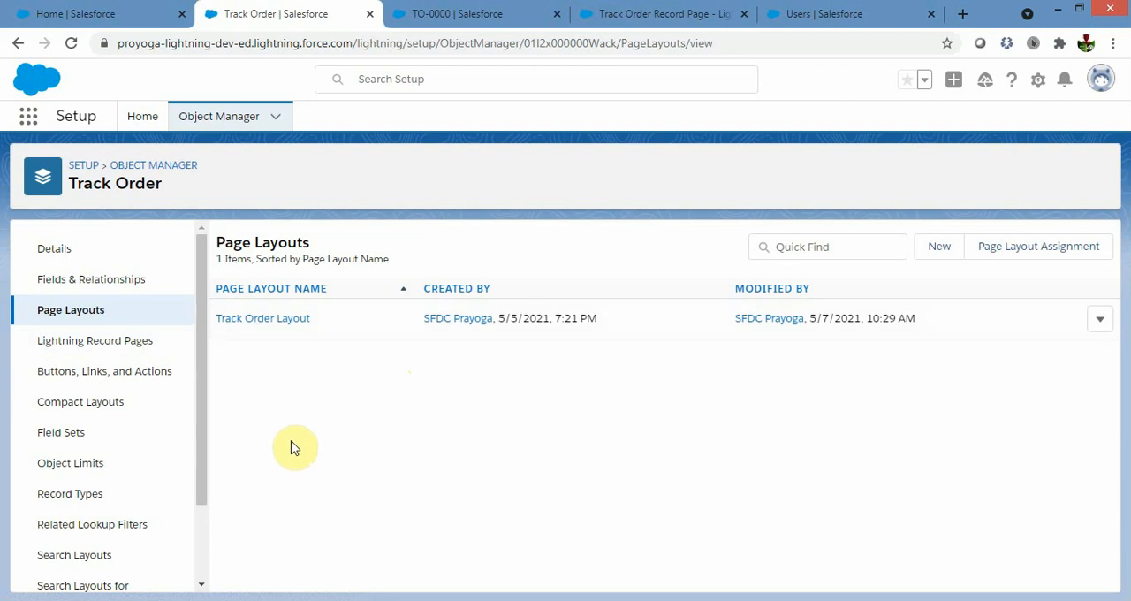
left_click(83, 280)
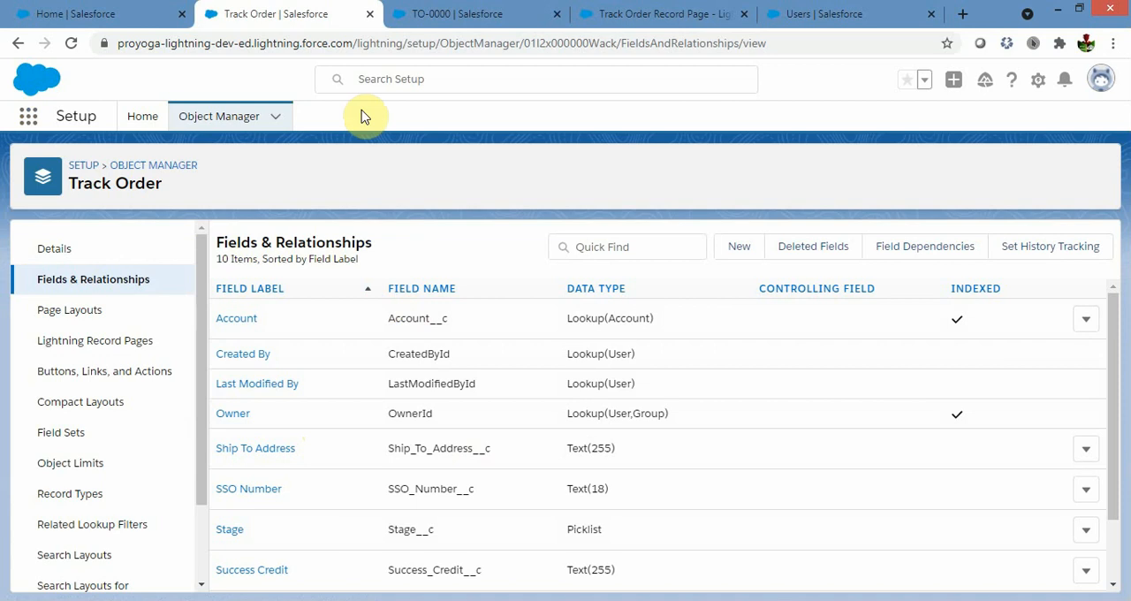
Search the apps and items for "track" and open the Track Orders list in a new browser tab.
left_click(28, 119)
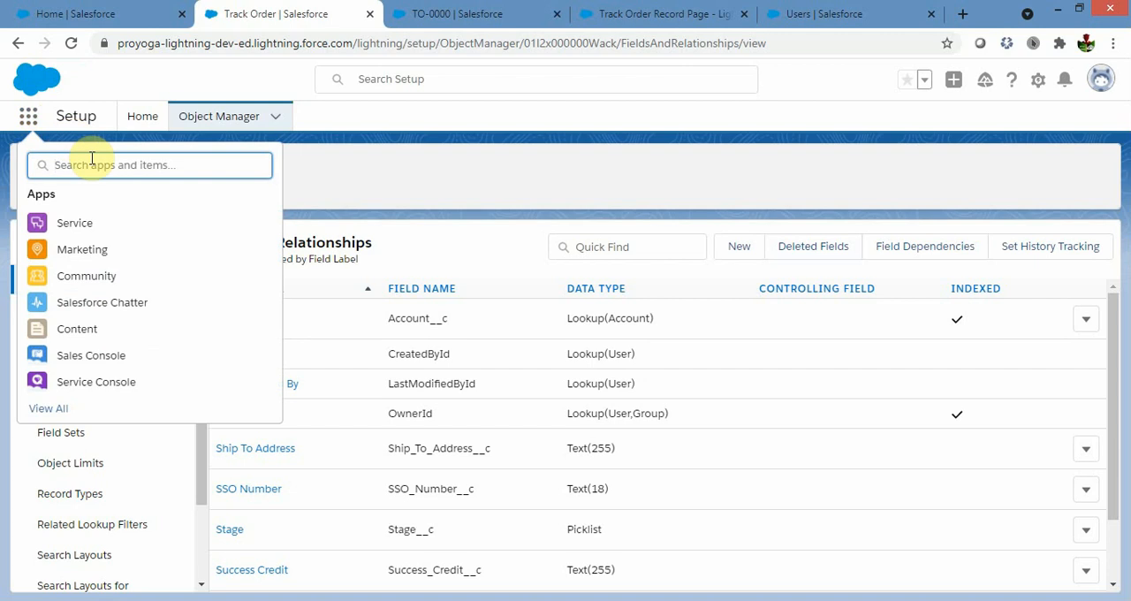
type("track")
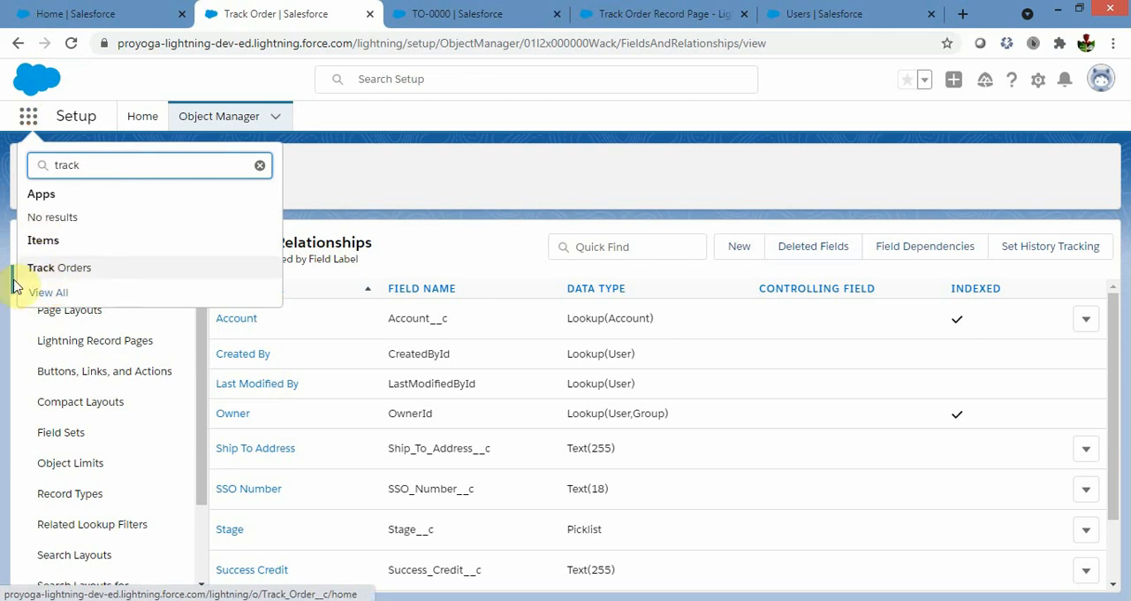
left_click(77, 277)
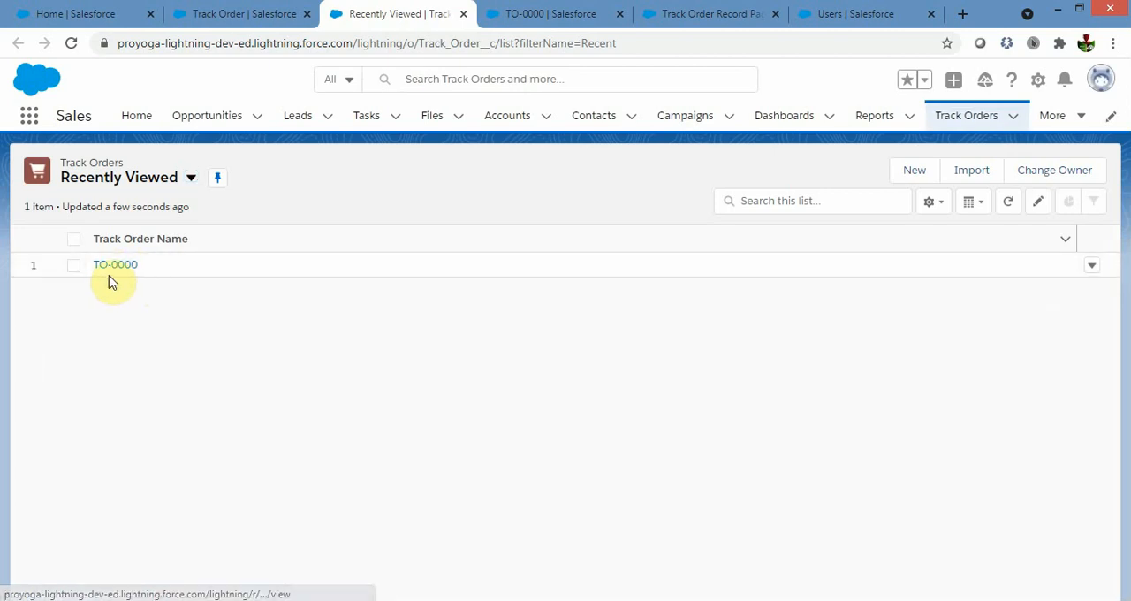
Examine the Stage, Success Story and Success Credit fields on the TO-0000 track order record.
left_click(543, 10)
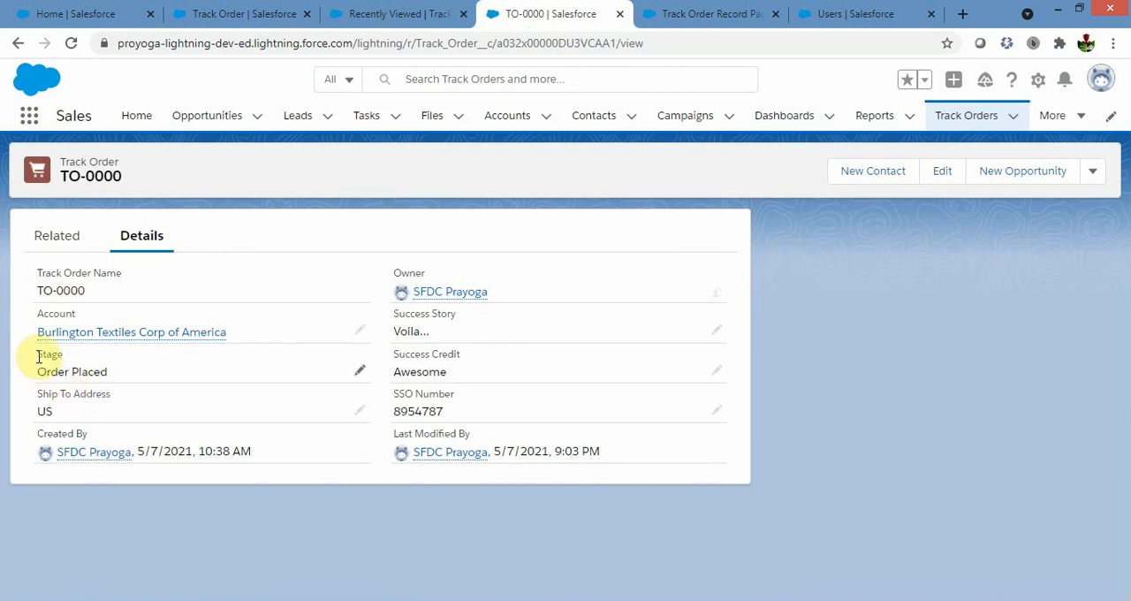
left_click_drag(38, 356, 128, 373)
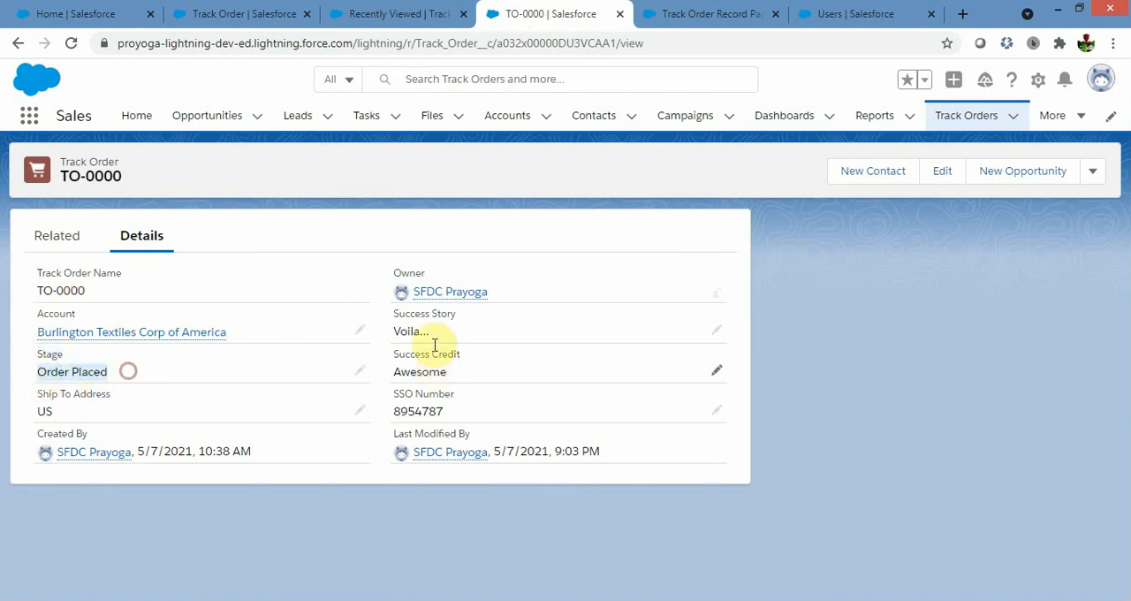
left_click_drag(395, 315, 455, 312)
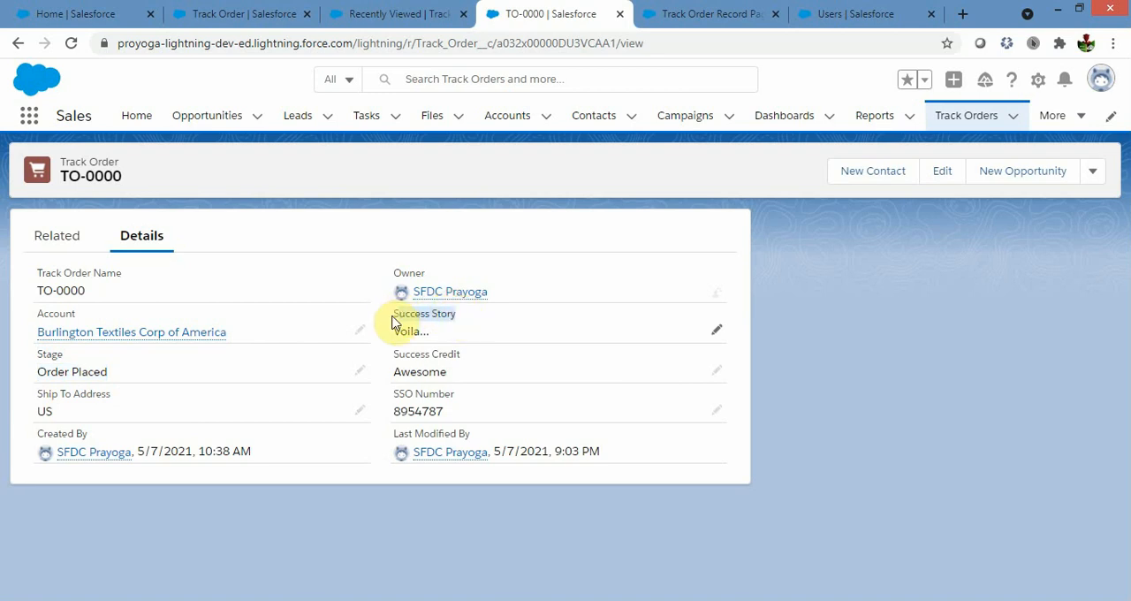
left_click(391, 315)
left_click_drag(392, 353, 492, 361)
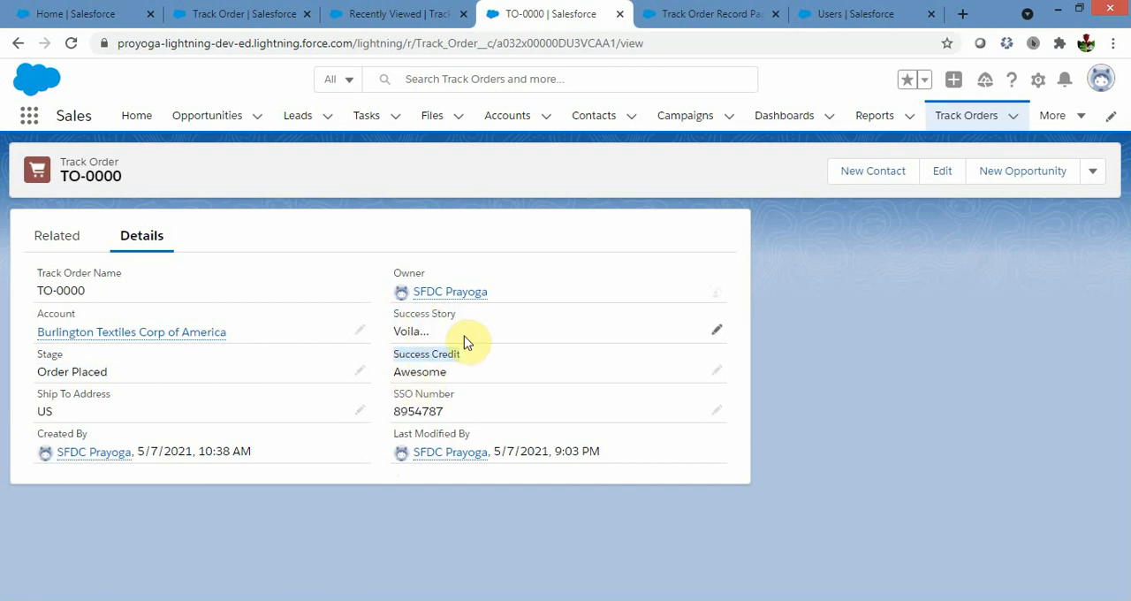
Set the Stage of the TO-0000 record to In Progress and save the record.
left_click(365, 378)
left_click(331, 425)
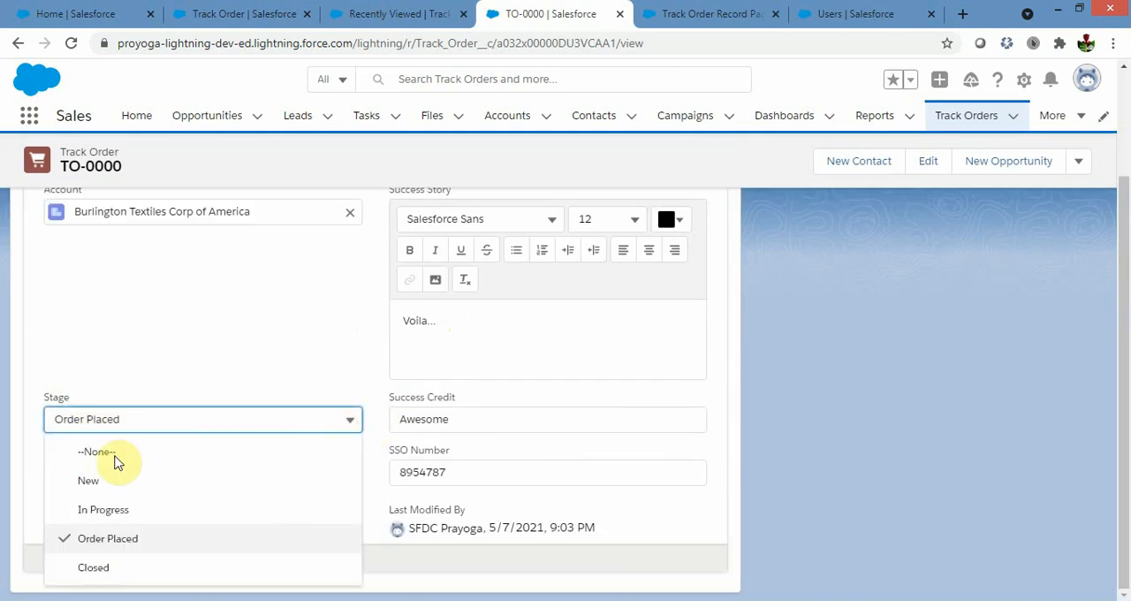
left_click(103, 510)
left_click(408, 572)
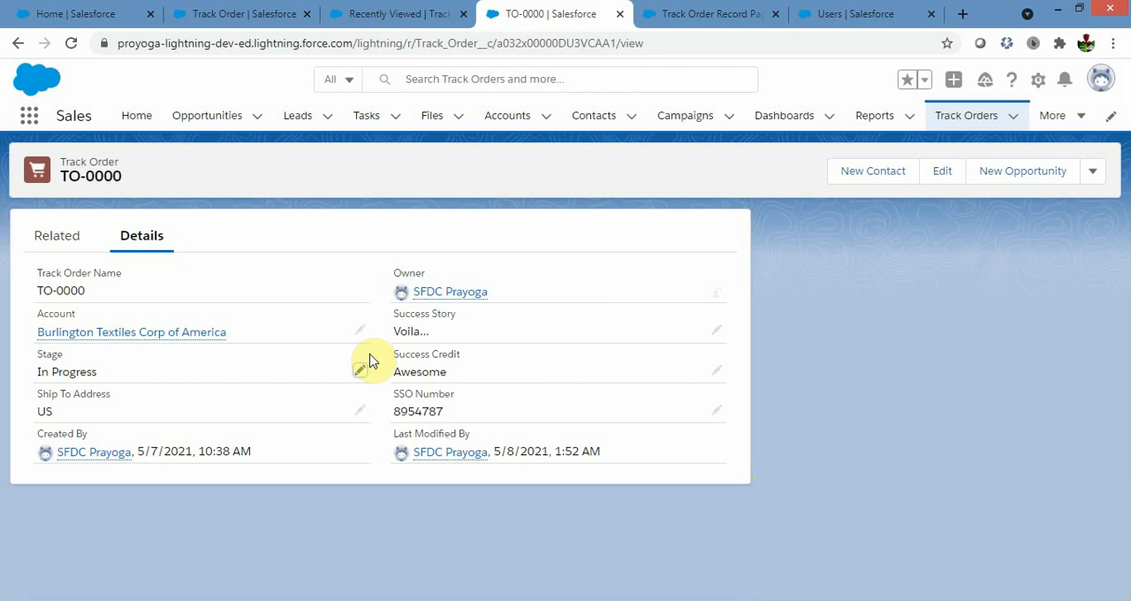
Check the Success Credit and SSO Number fields on the saved TO-0000 record.
left_click_drag(391, 354, 450, 354)
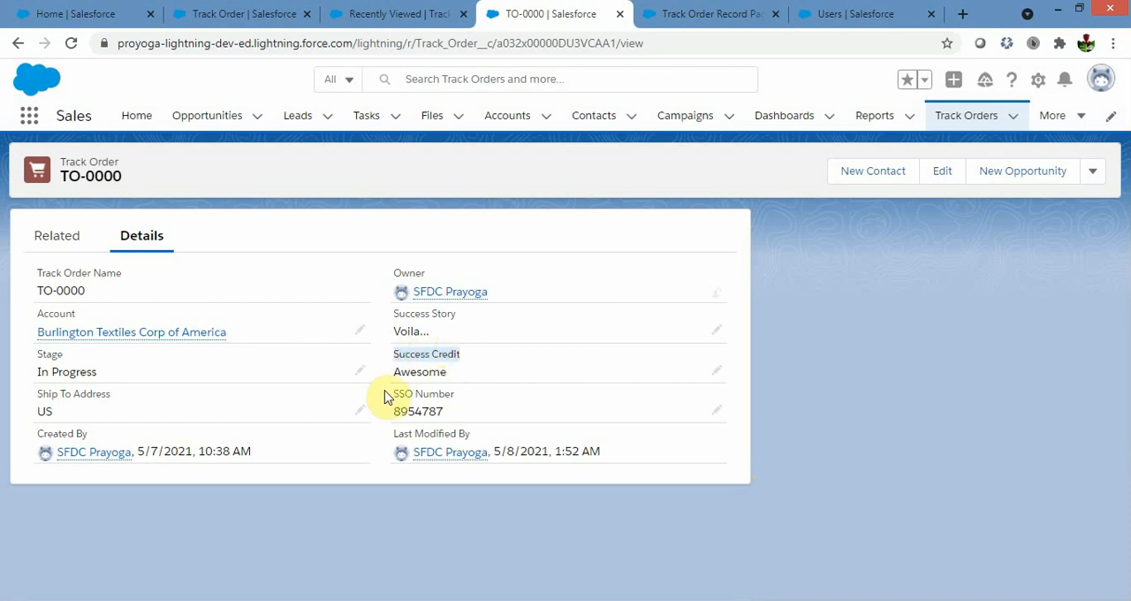
left_click_drag(389, 393, 455, 395)
left_click(822, 442)
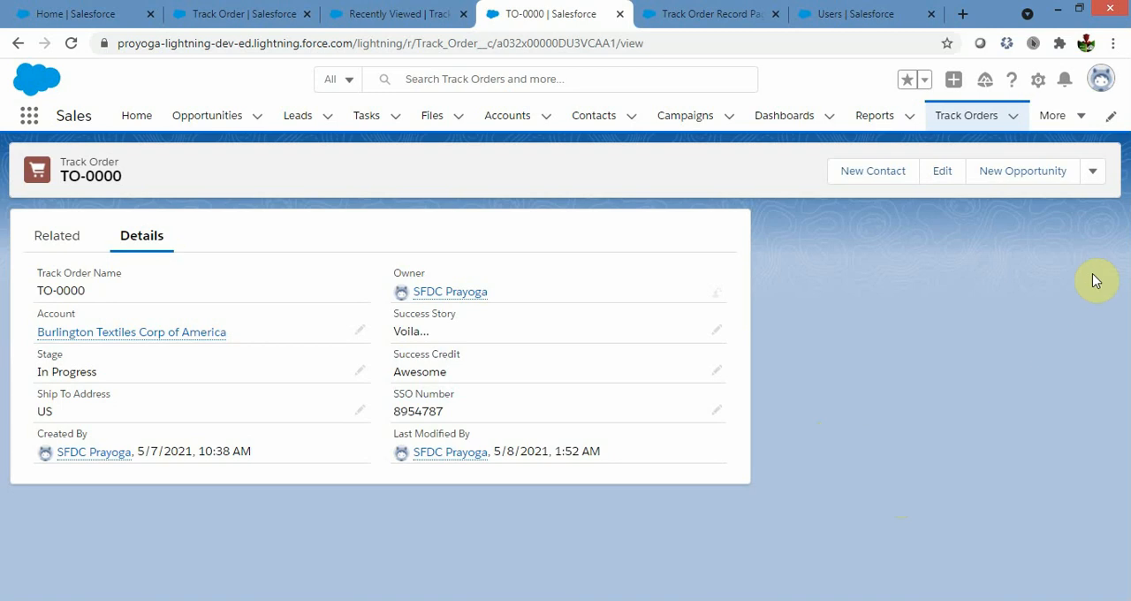
Switch to the Track Order Record Page in Lightning App Builder and select its Record Detail component.
left_click(1042, 84)
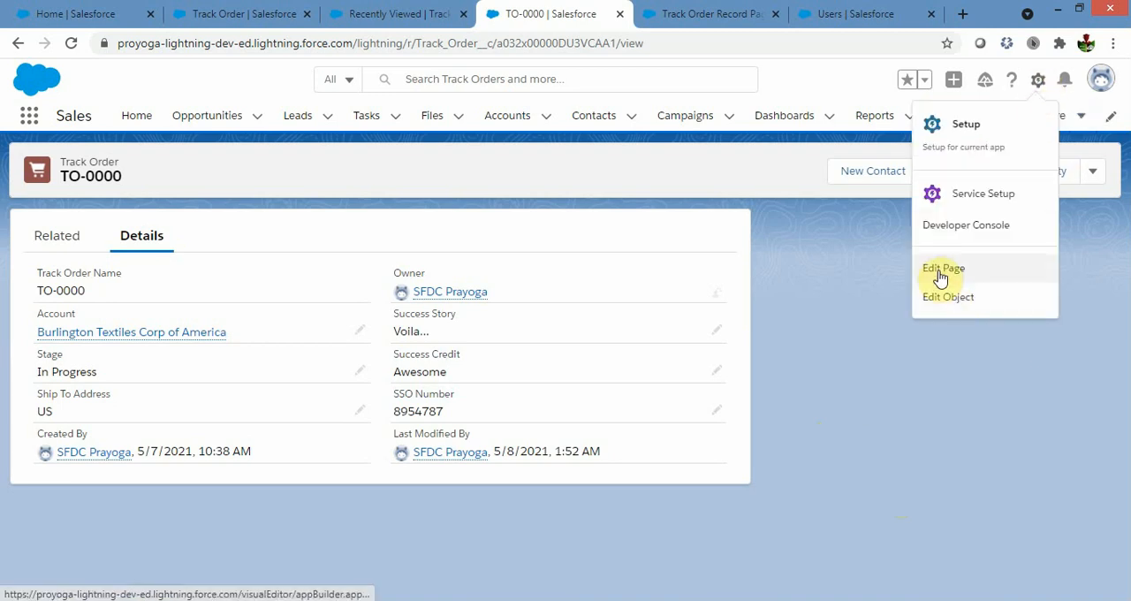
left_click(677, 13)
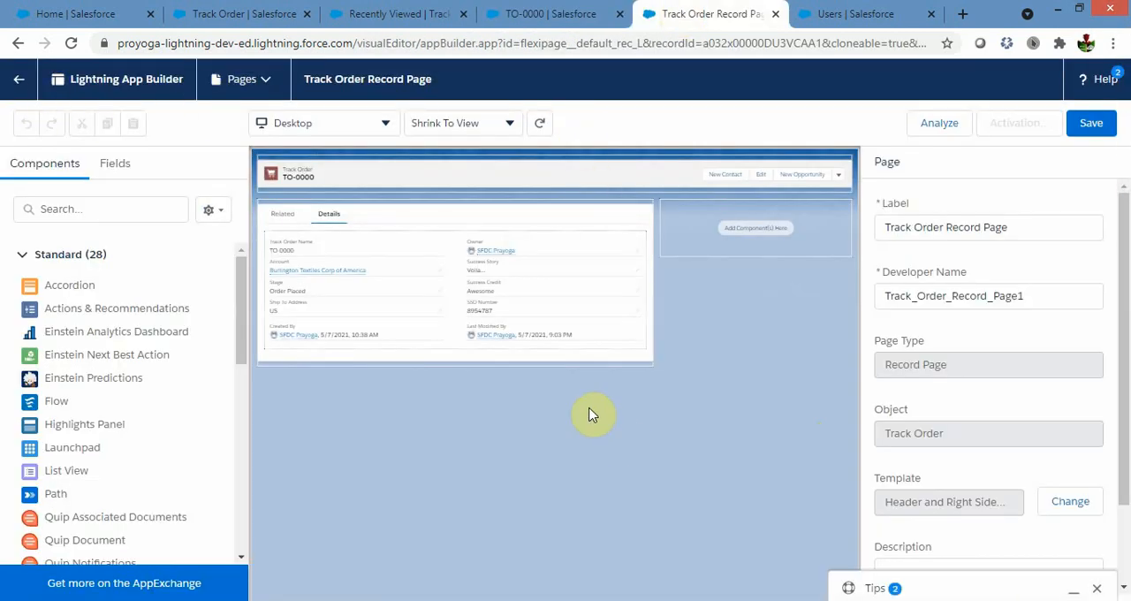
left_click(586, 468)
left_click(451, 331)
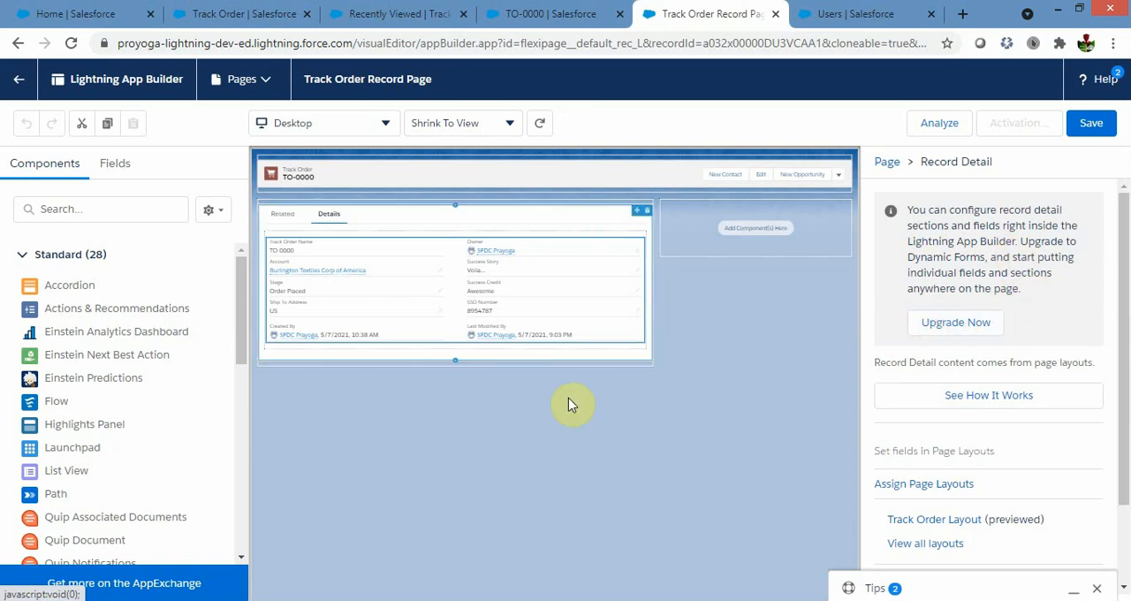
Upgrade the Record Detail component to Dynamic Forms, using Track Order Layout as the source for the migrated fields and sections.
left_click(970, 332)
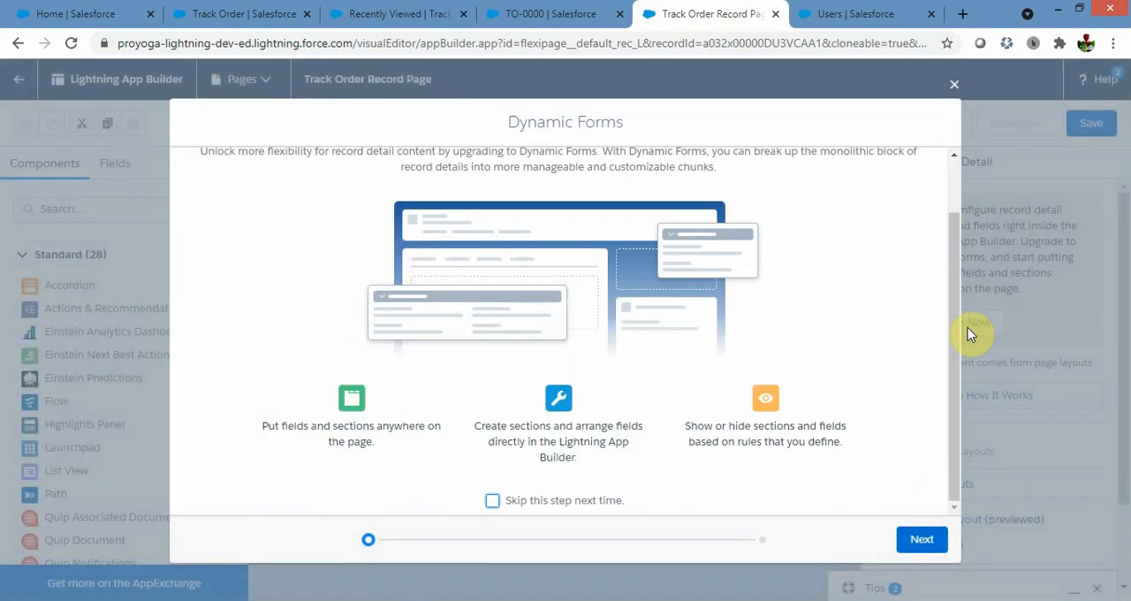
left_click(919, 540)
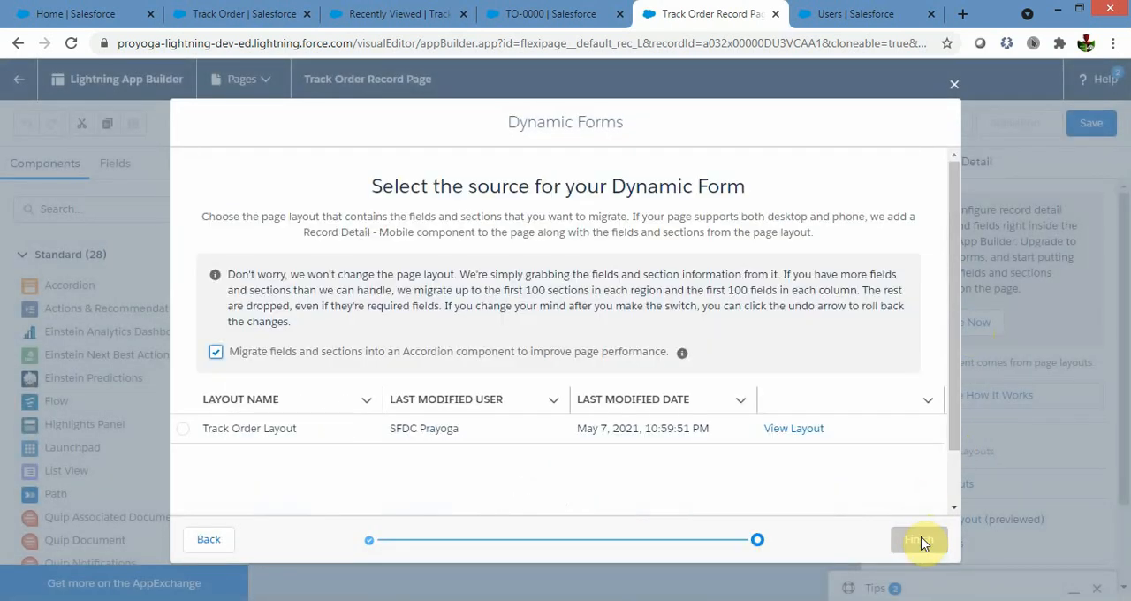
left_click(184, 432)
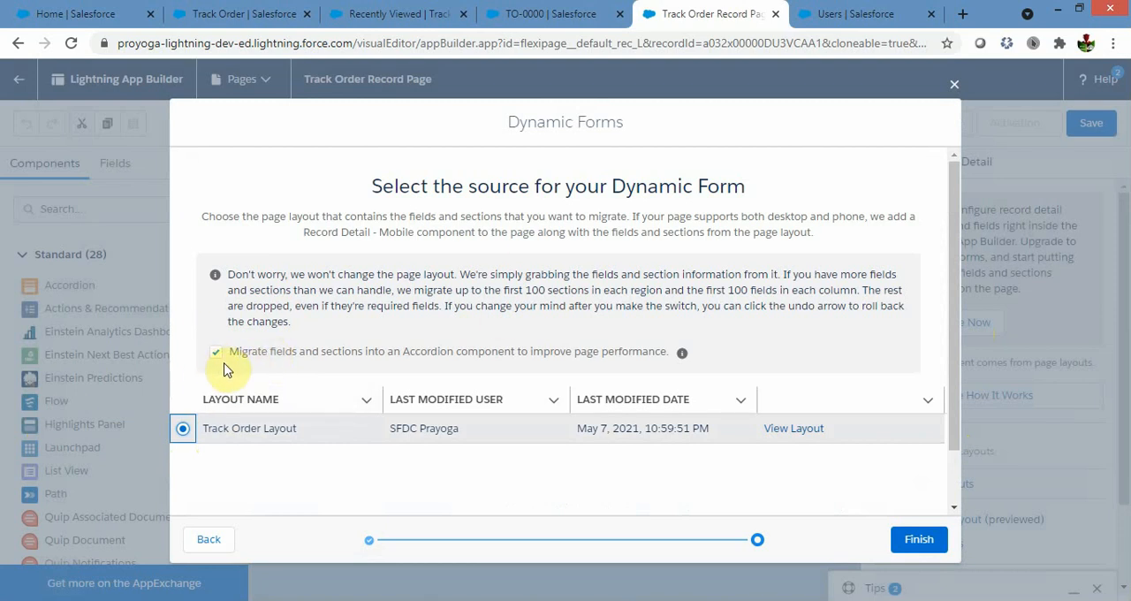
left_click(919, 540)
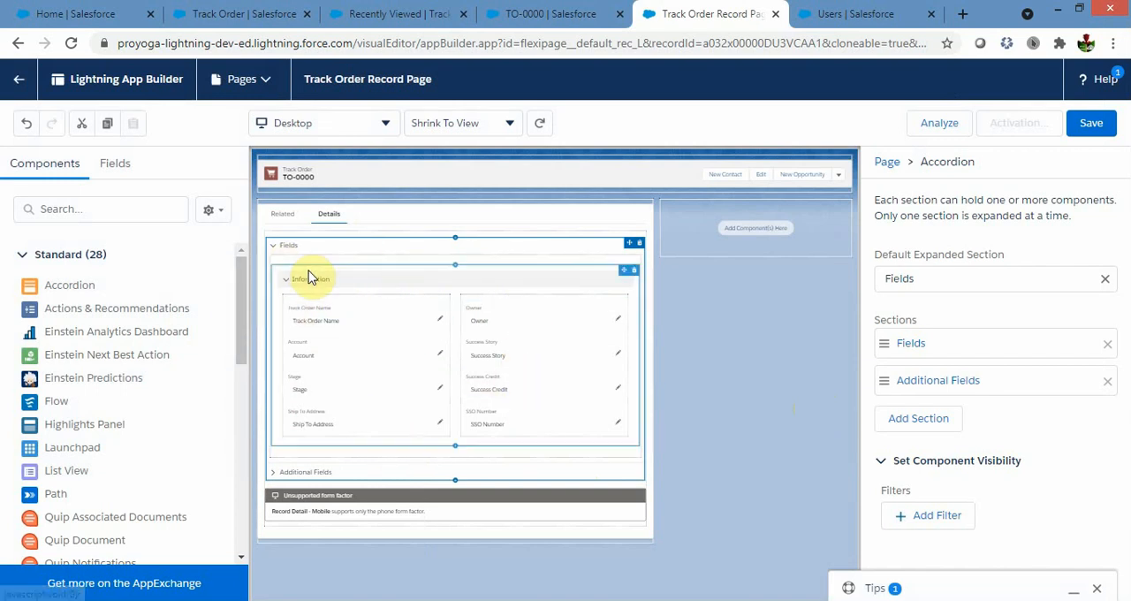
Set the Information field section to a 1 Column layout.
left_click(454, 283)
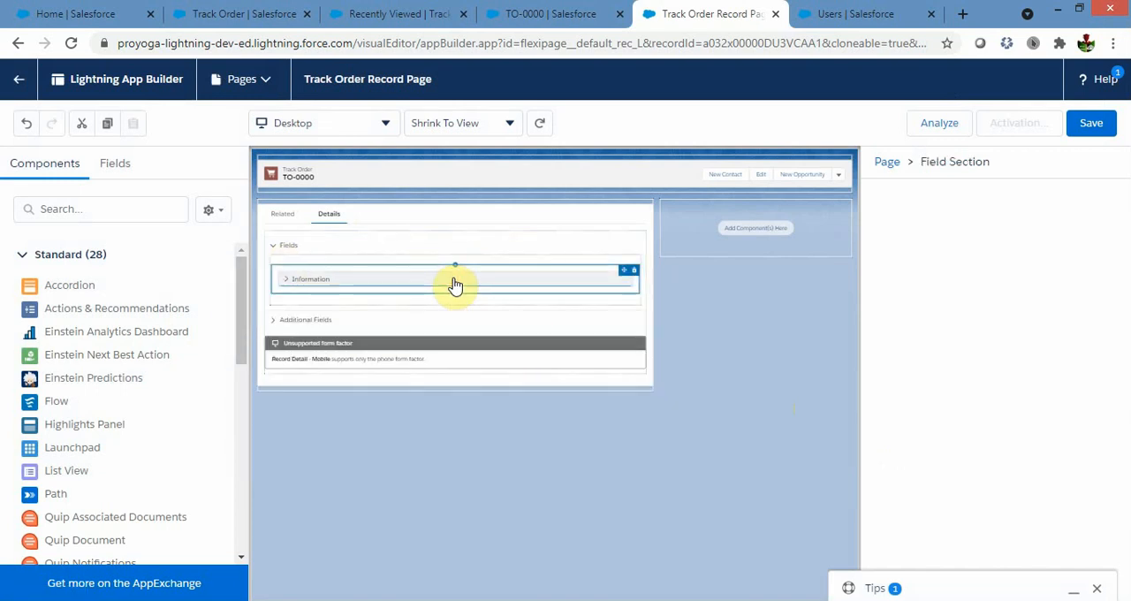
left_click(285, 281)
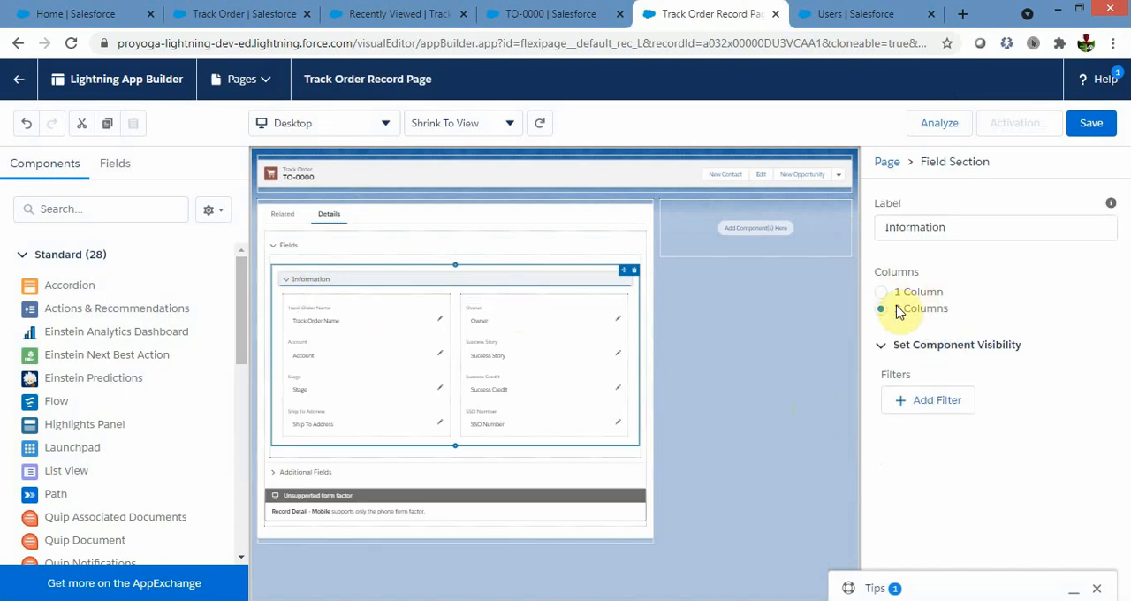
left_click(883, 293)
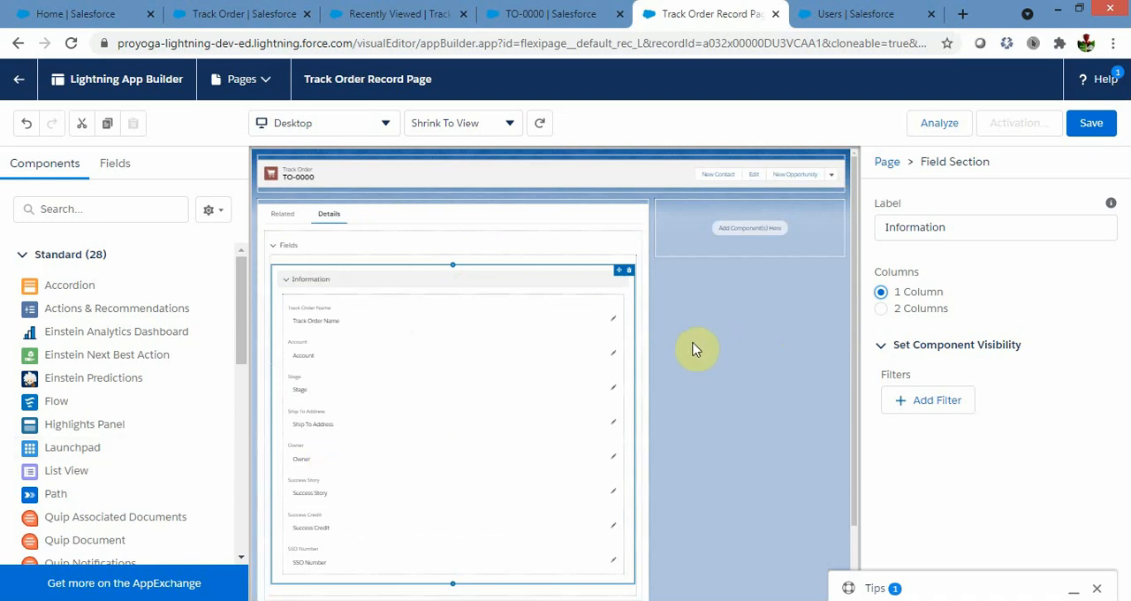
Add a field section below the Information section, label it Success Story and set it to 1 Column.
scroll(729, 343, "down", 3)
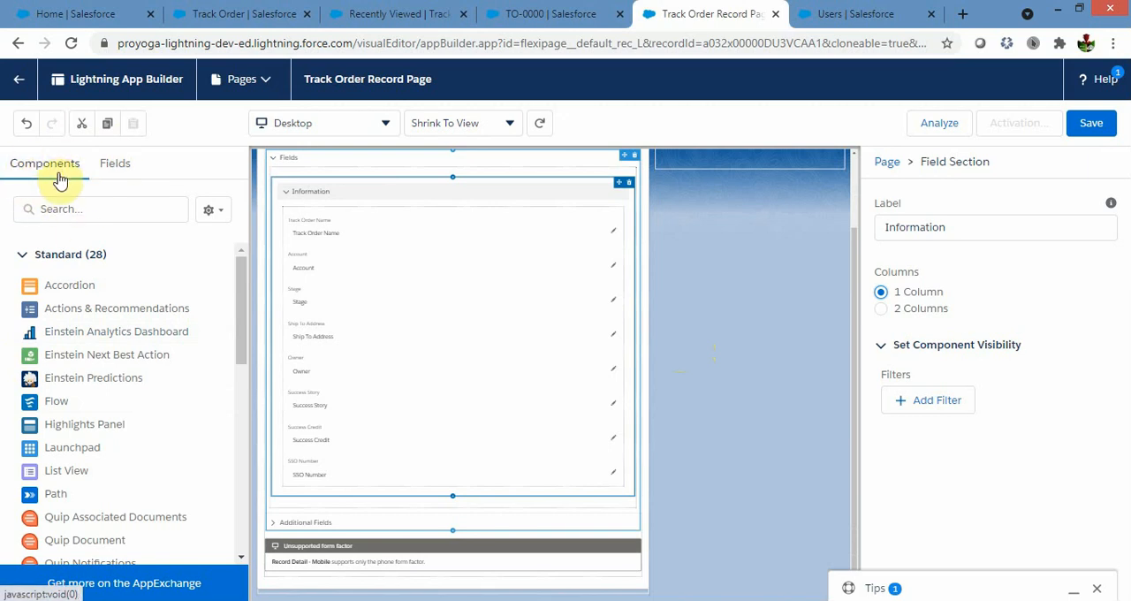
left_click(115, 177)
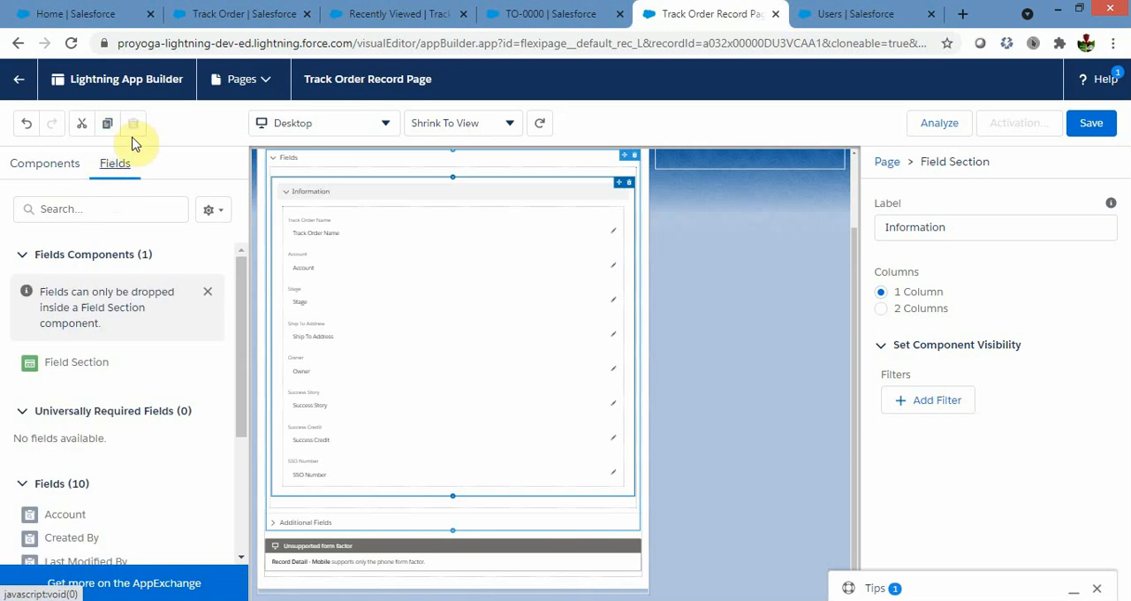
left_click(58, 371)
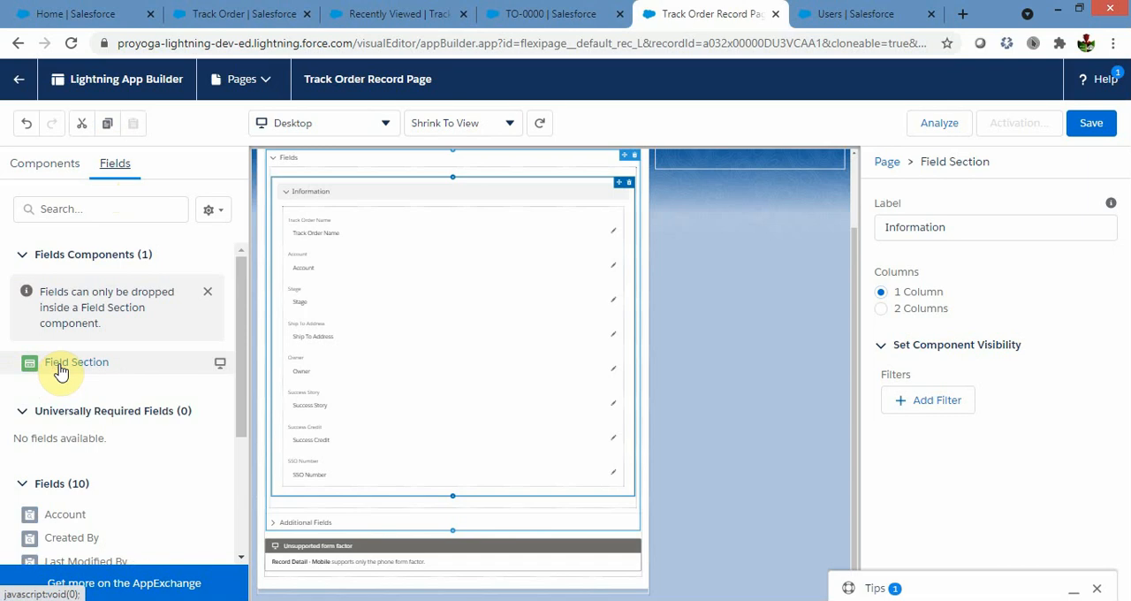
left_click_drag(75, 378, 316, 501)
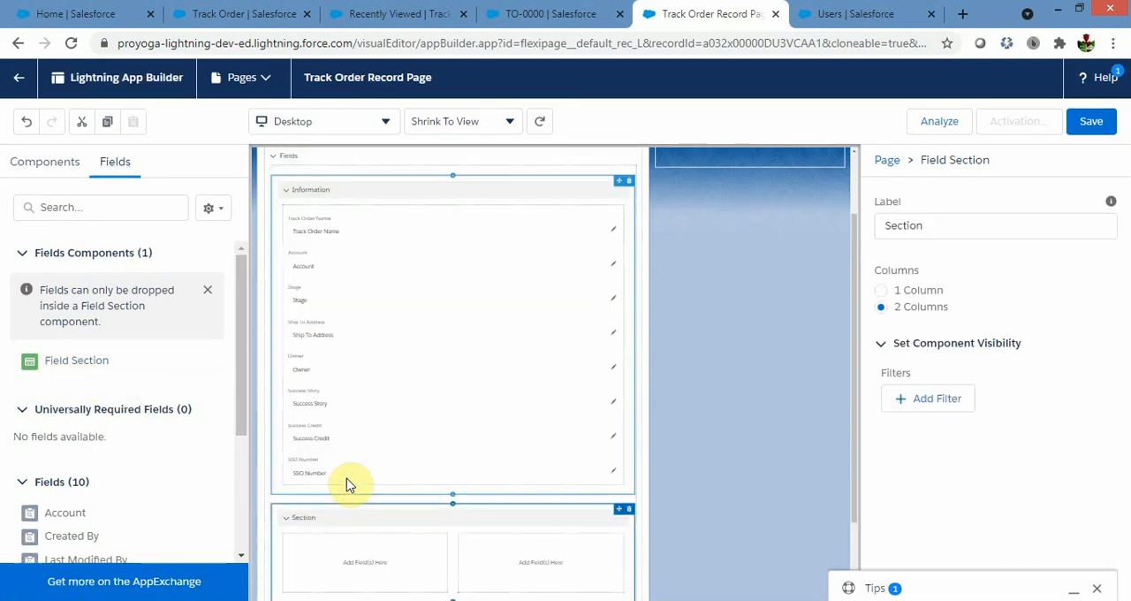
scroll(757, 366, "down", 2)
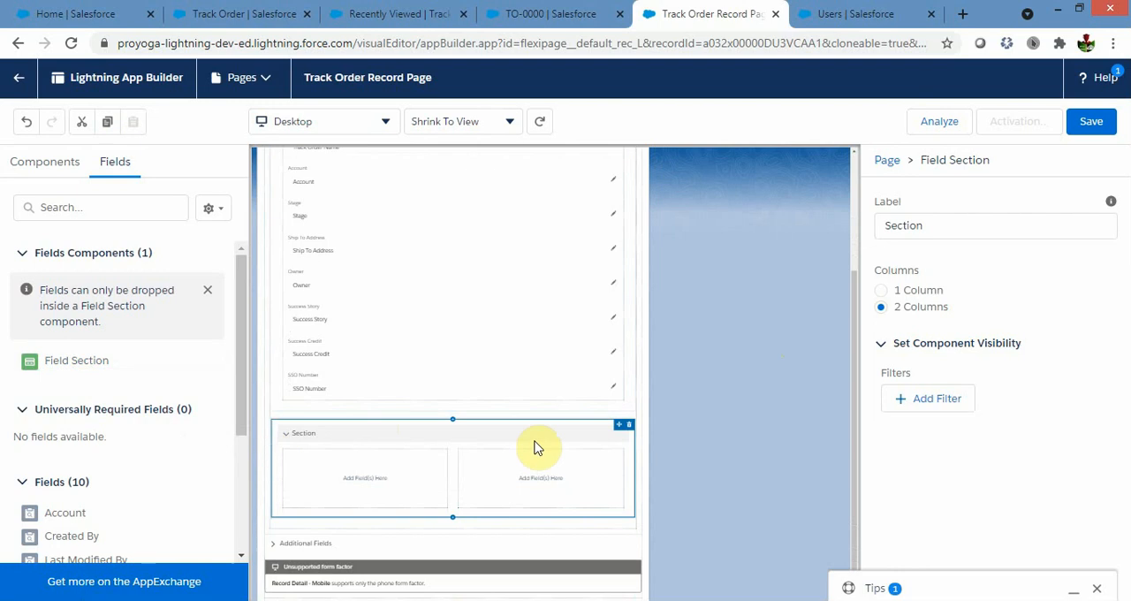
left_click_drag(924, 227, 879, 230)
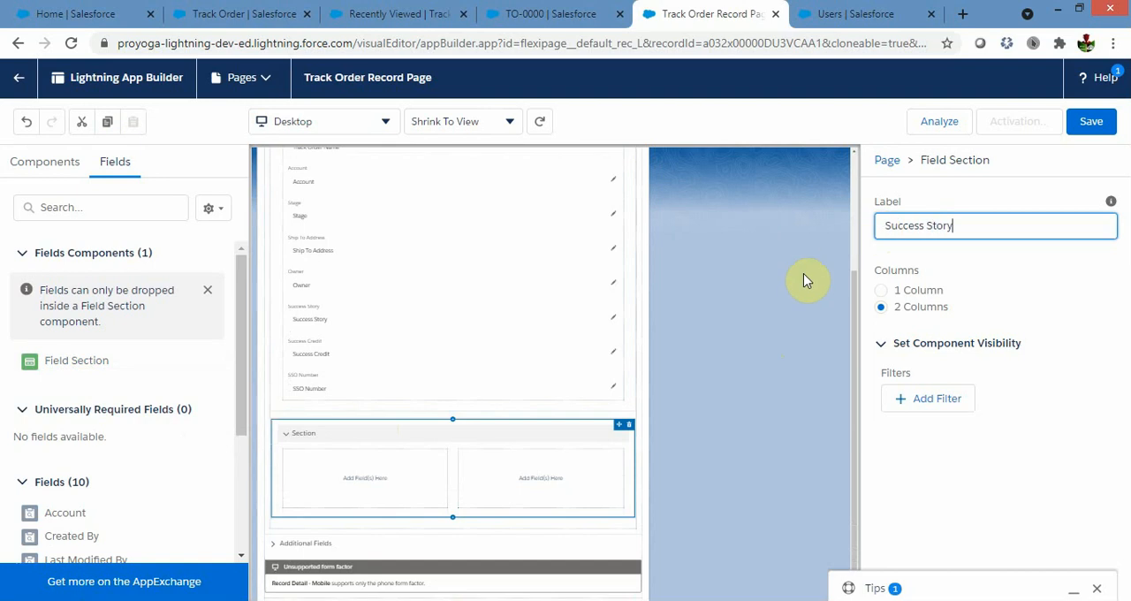
left_click(881, 290)
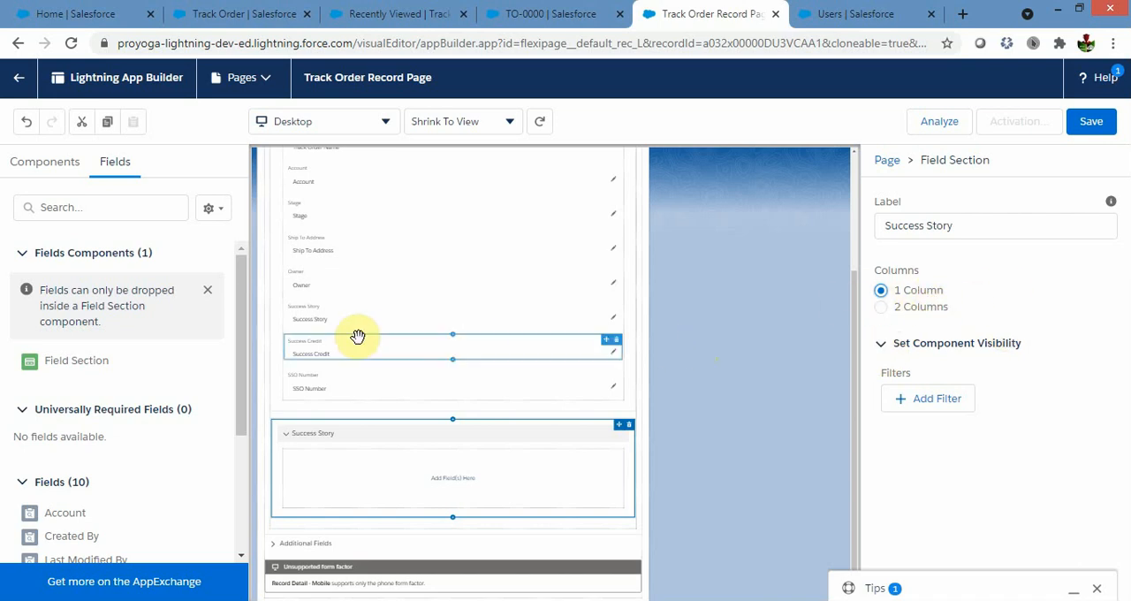
Move the Success Story and Success Credit fields from the Information section into the Success Story section.
left_click_drag(302, 343, 304, 457)
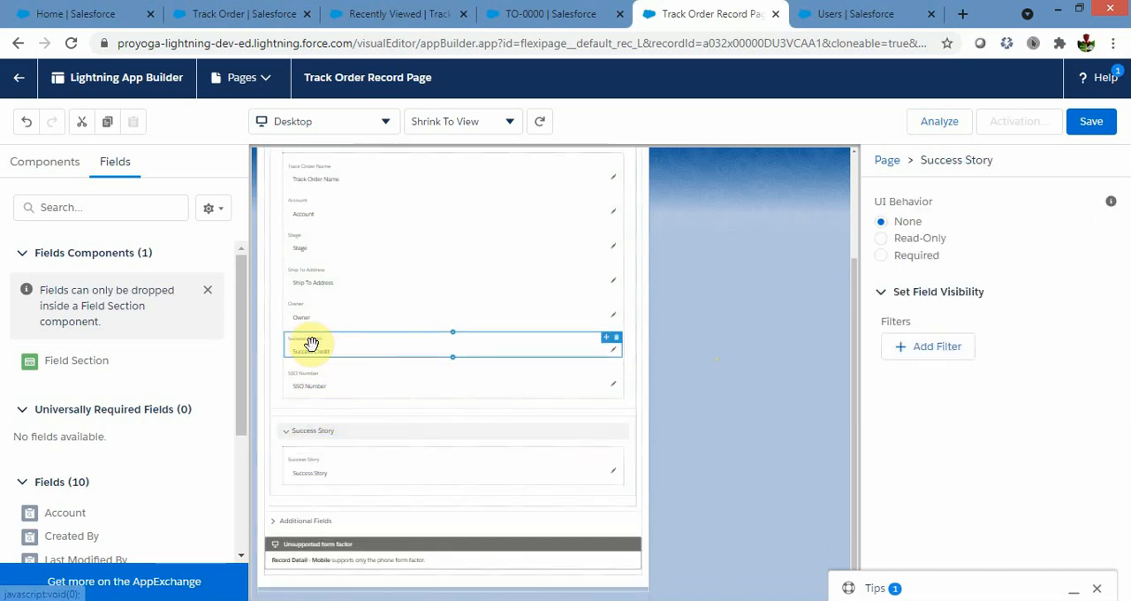
left_click_drag(309, 345, 319, 480)
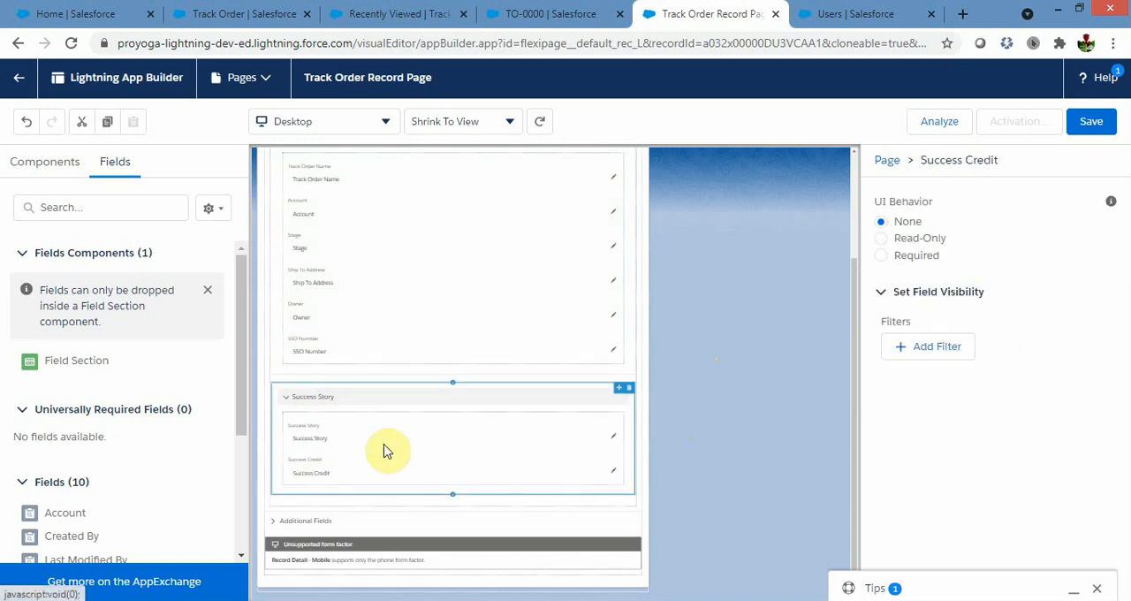
Add a component visibility filter to the Success Story section requiring the record's Stage to equal Order Placed.
left_click(397, 398)
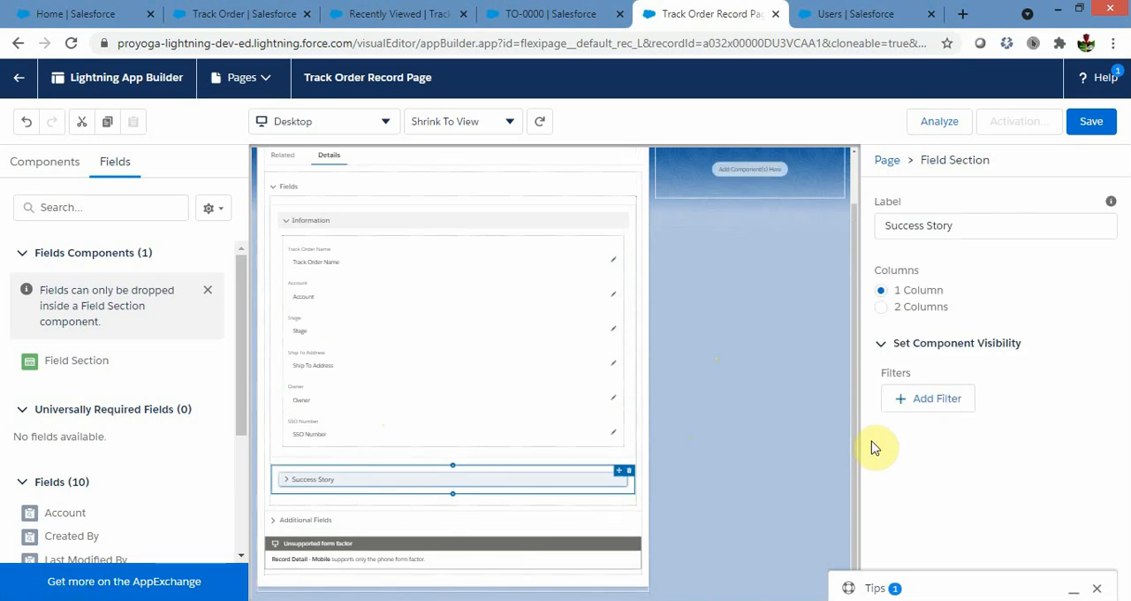
left_click(932, 402)
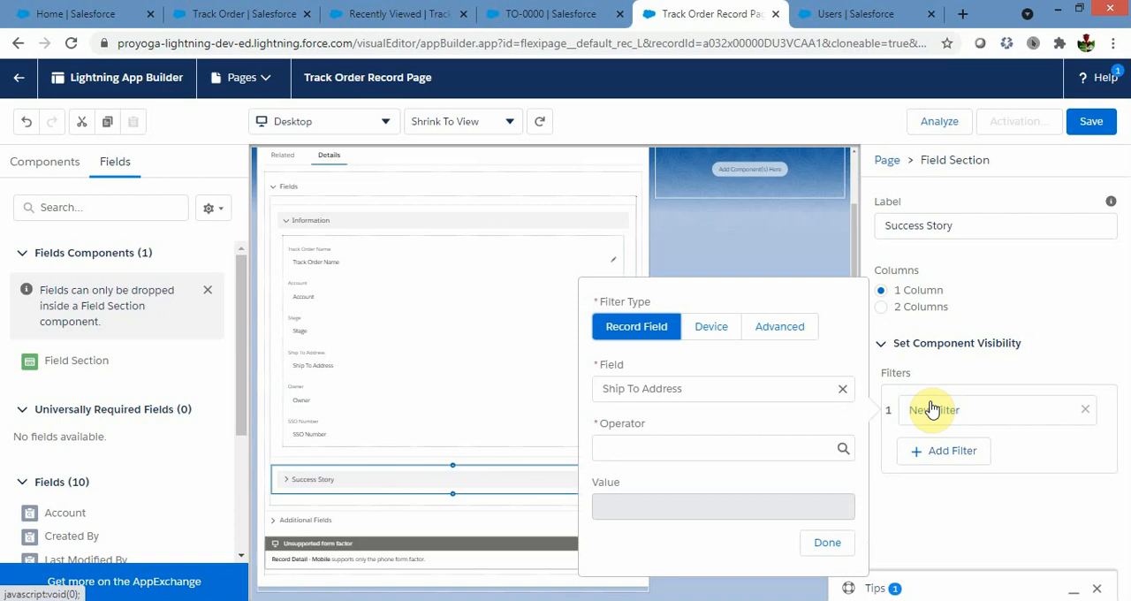
left_click(757, 392)
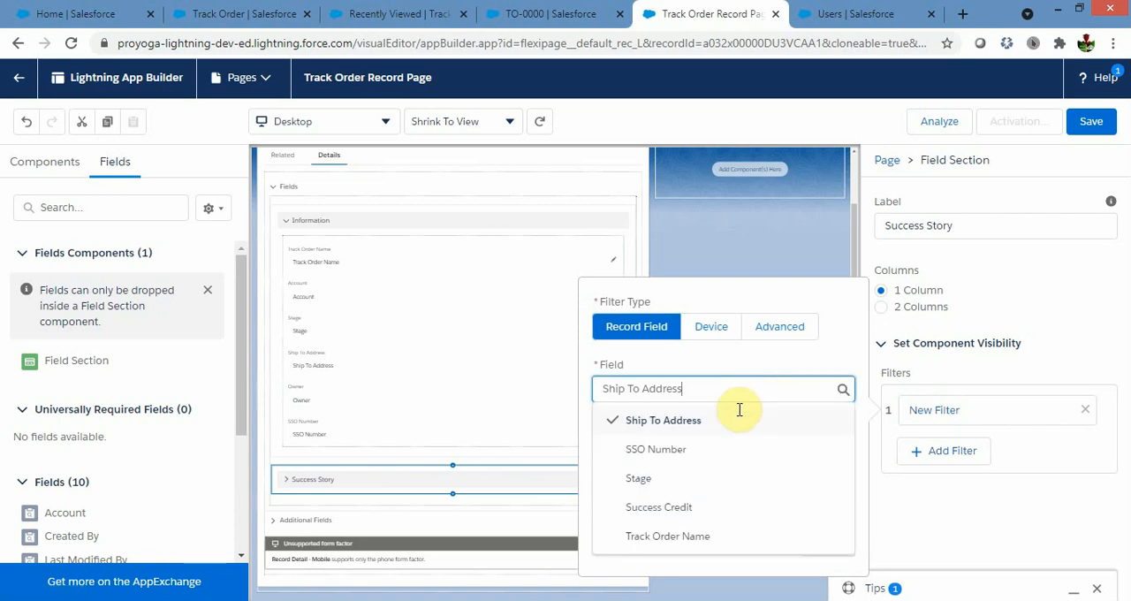
left_click(639, 479)
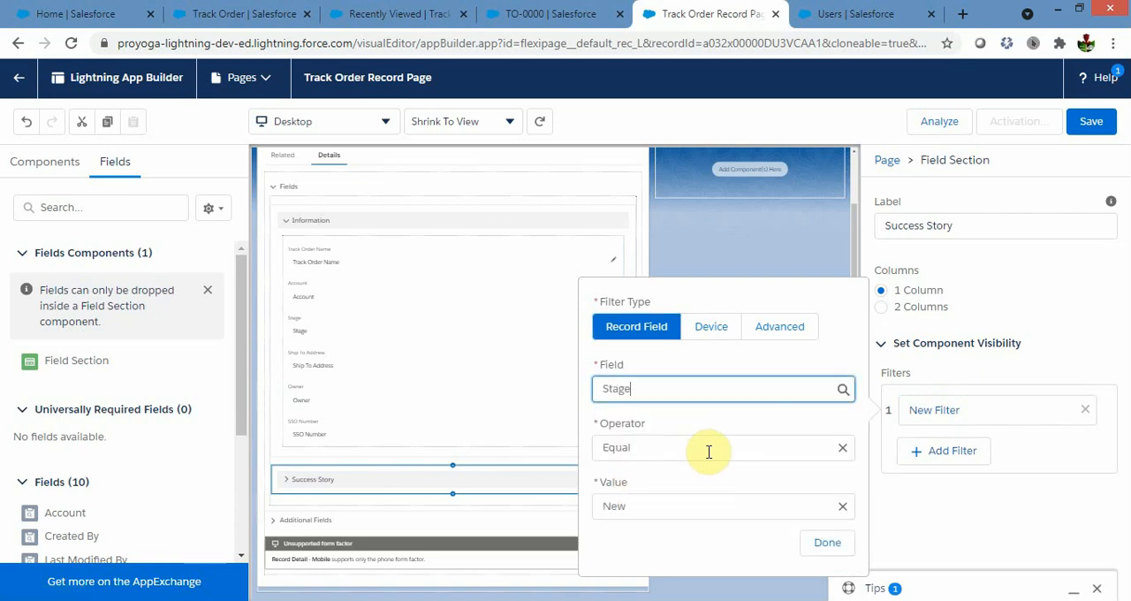
left_click(665, 507)
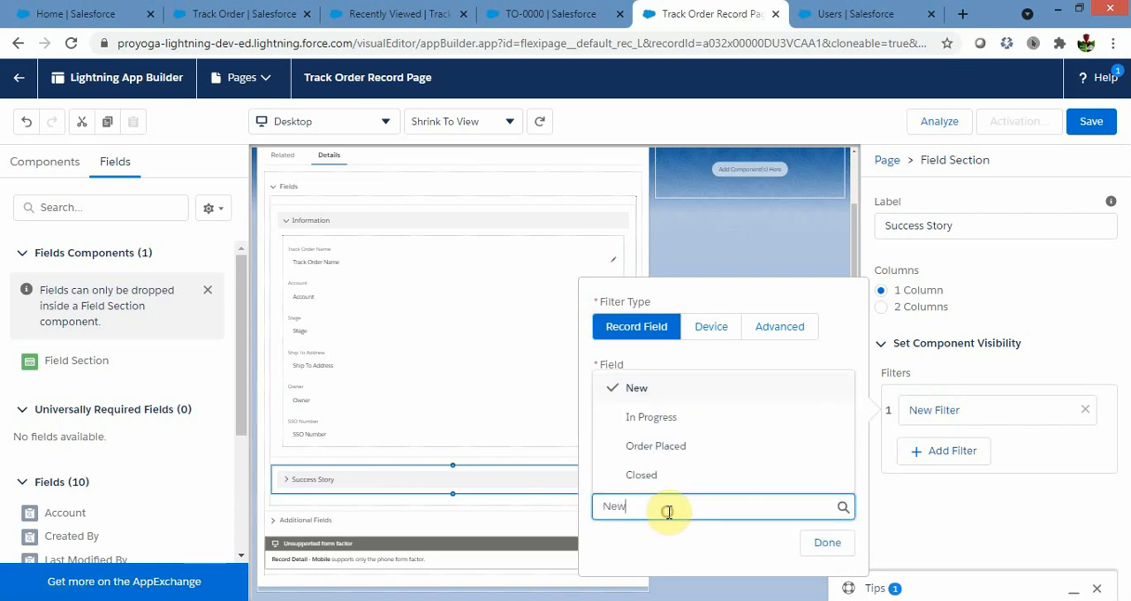
left_click(663, 452)
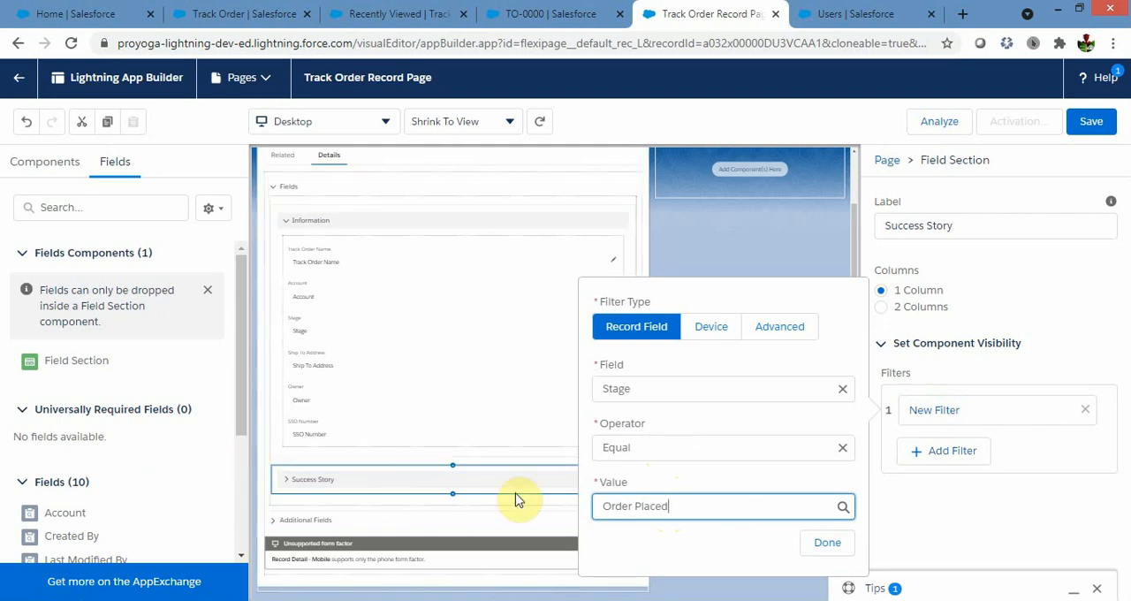
left_click(820, 548)
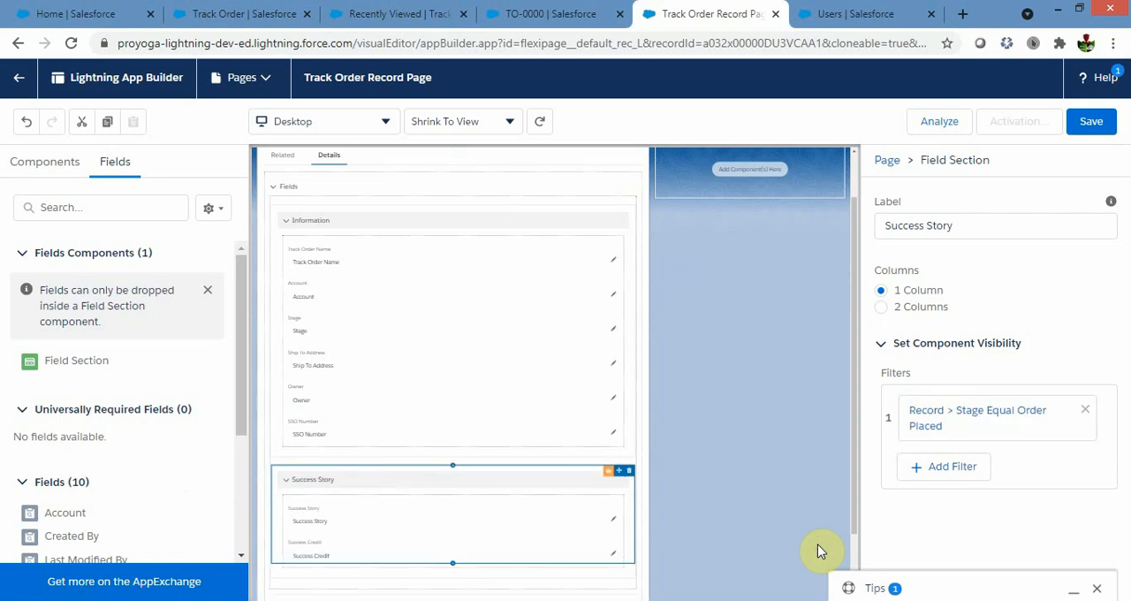
Save the Track Order Record Page and activate it as the org default for Desktop and phone.
scroll(743, 337, "down", 2)
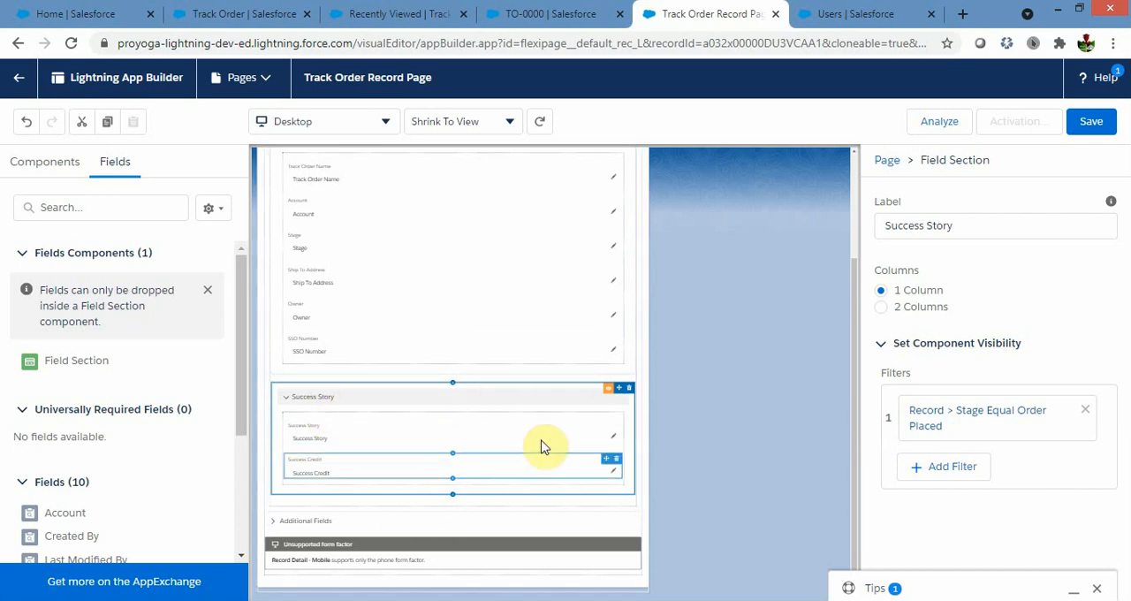
left_click(1093, 123)
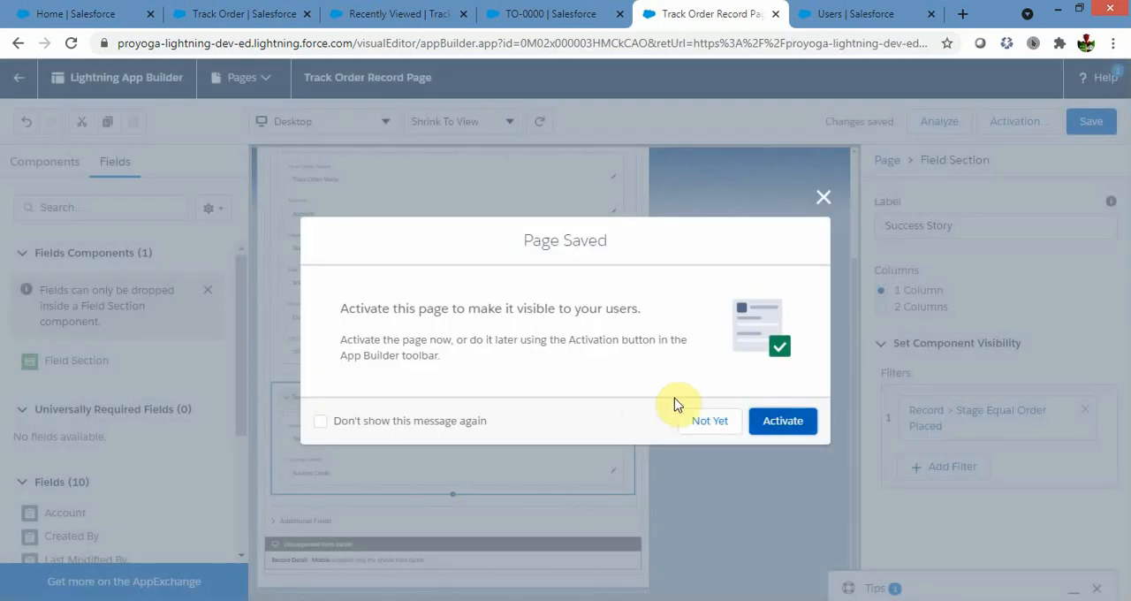
left_click(795, 430)
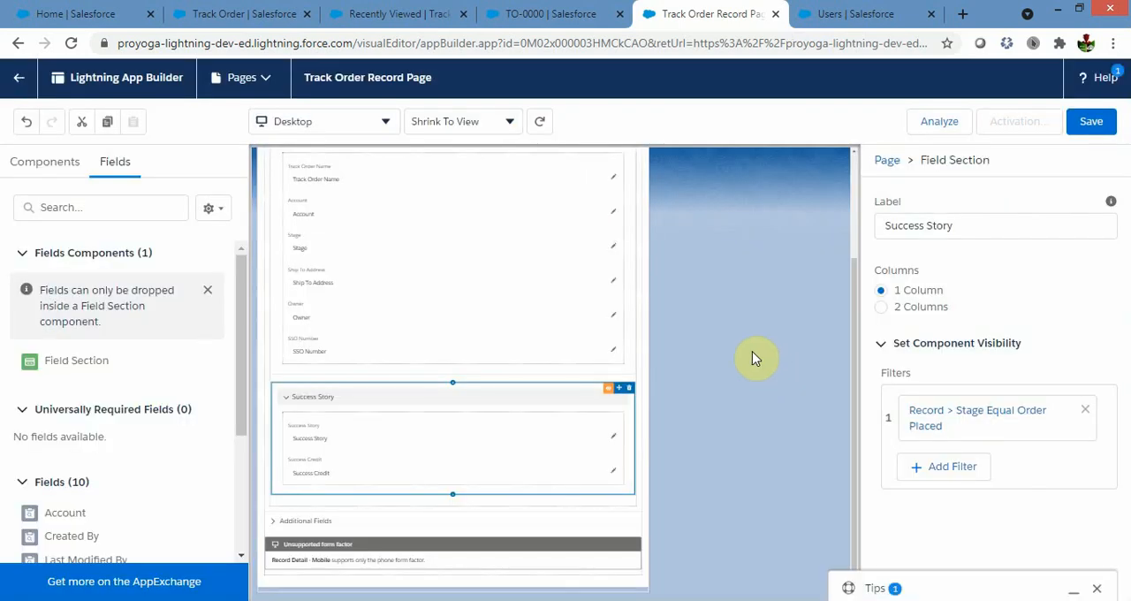
scroll(371, 398, "down", 2)
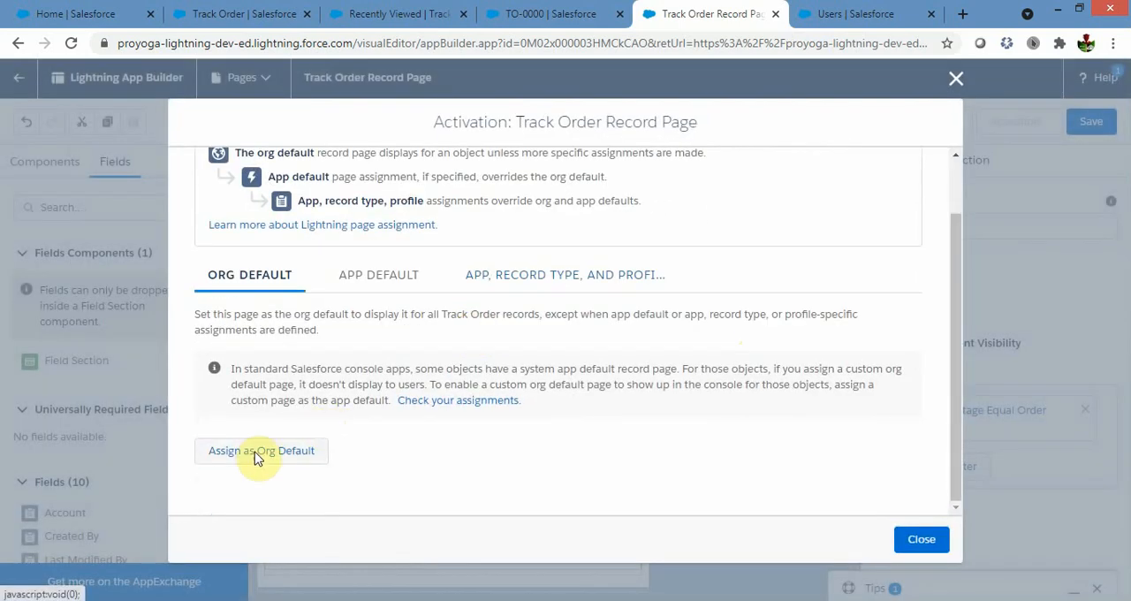
left_click(260, 449)
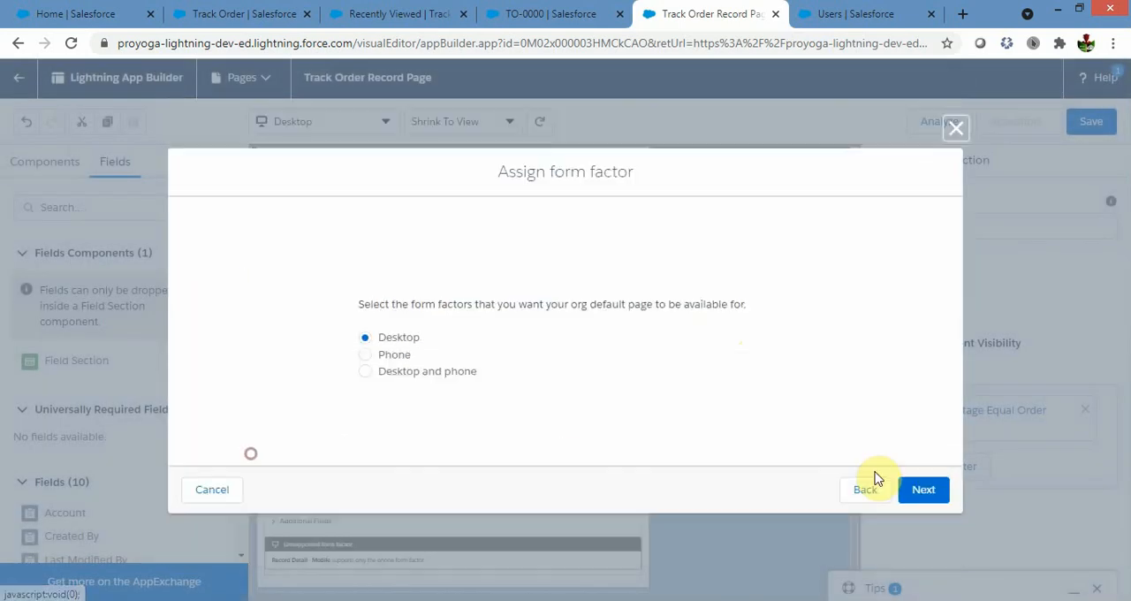
left_click(366, 371)
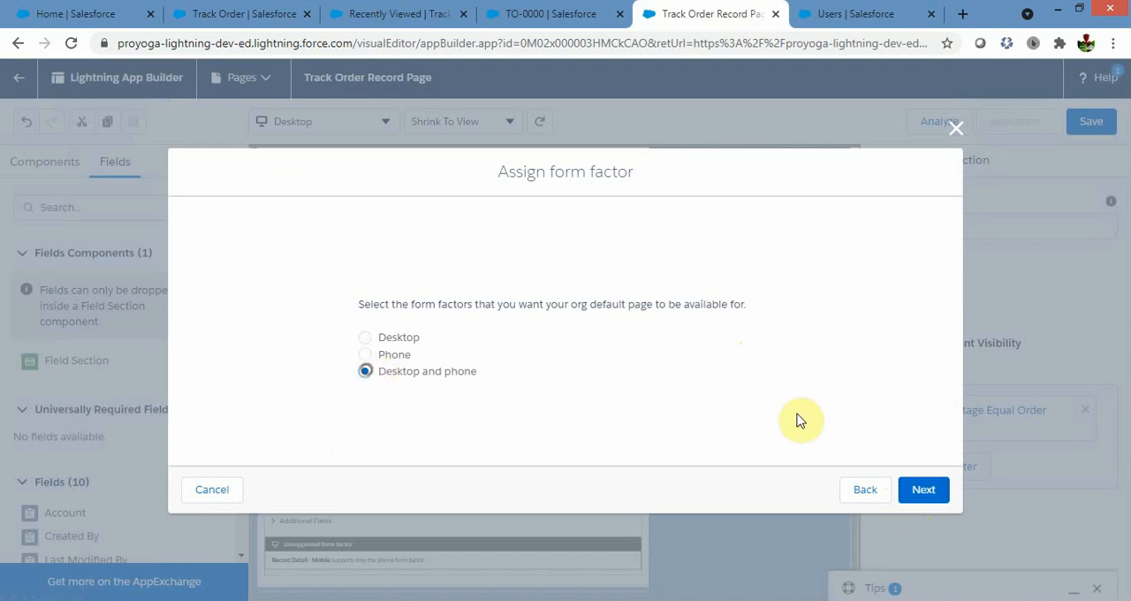
left_click(925, 494)
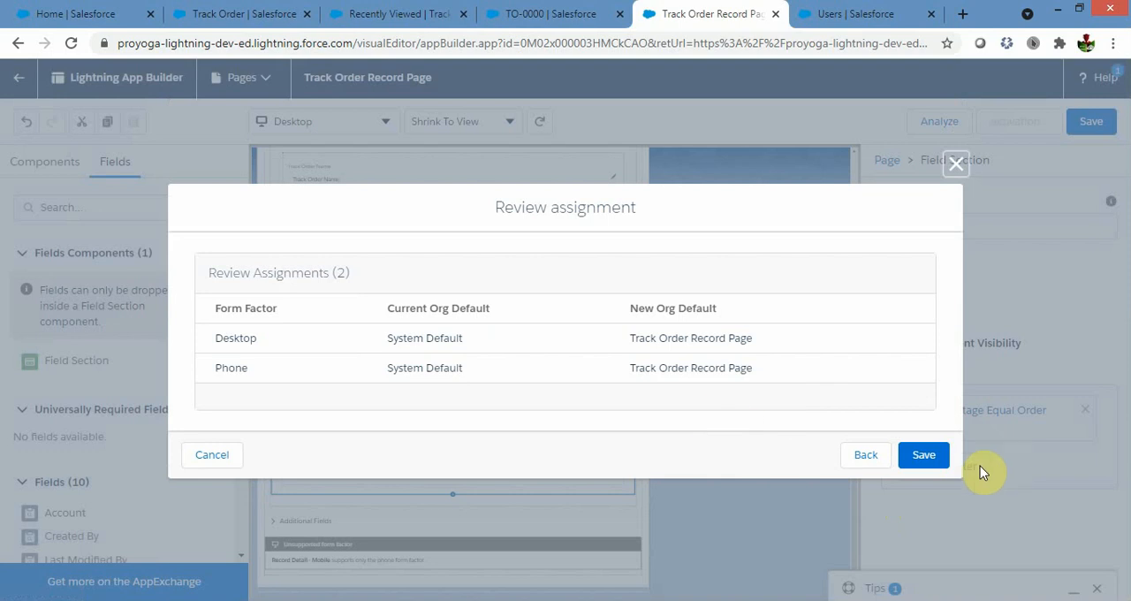
left_click(926, 457)
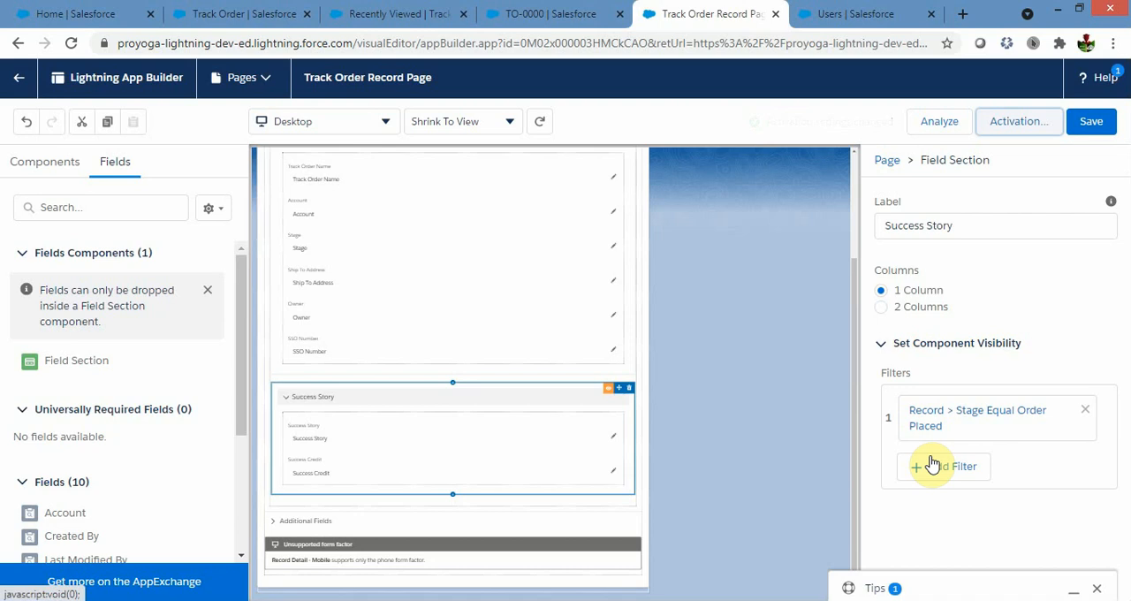
left_click(792, 377)
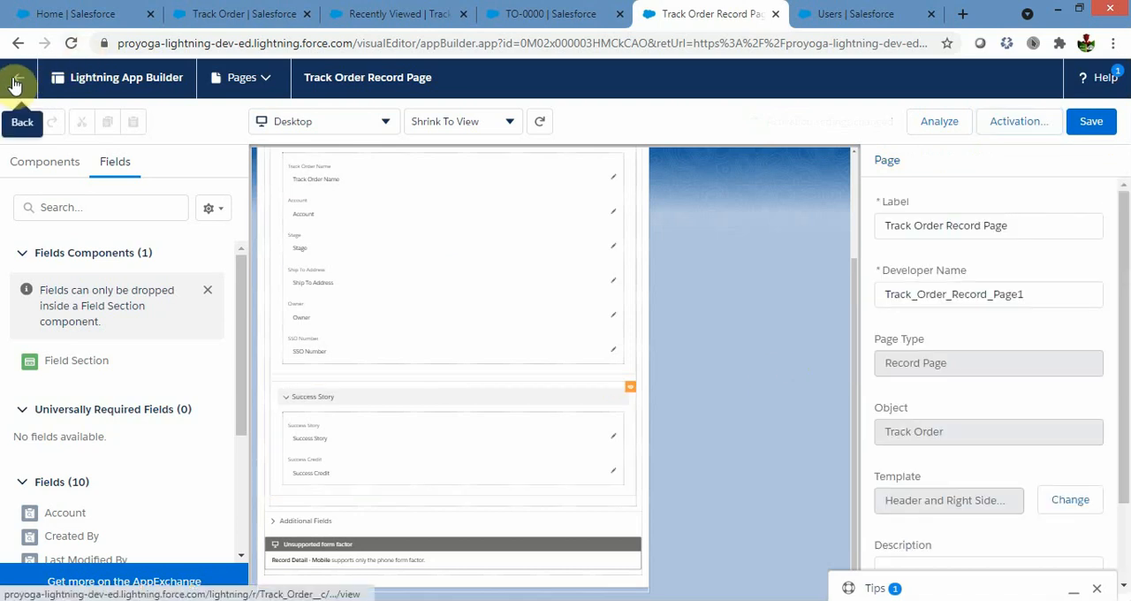
Reload the TO-0000 record page and check which sections and fields its Details show for the current stage.
left_click(530, 13)
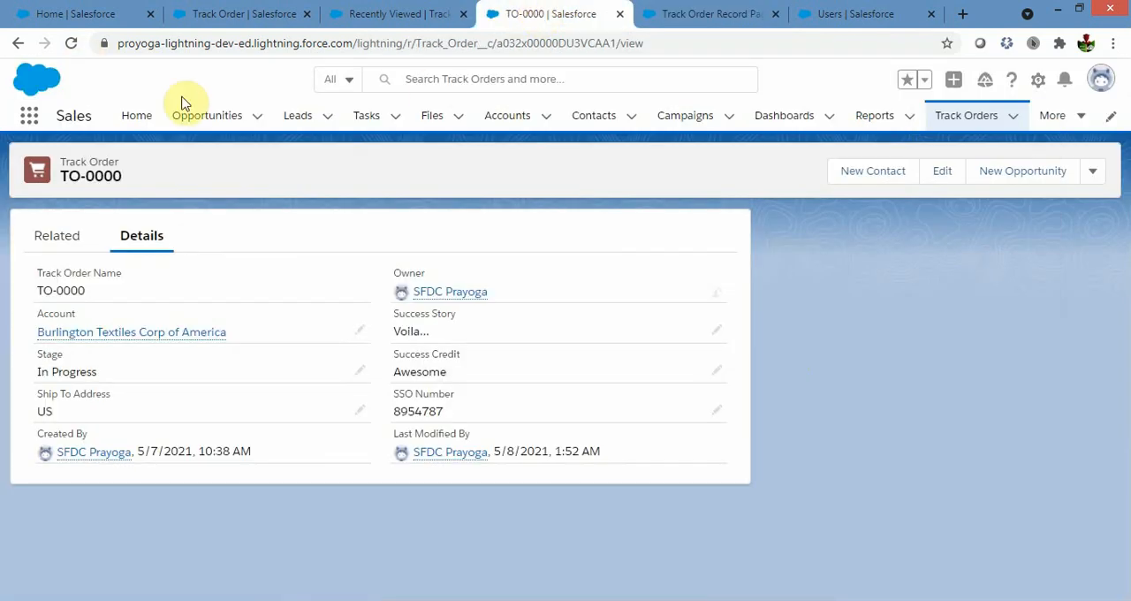
left_click(71, 45)
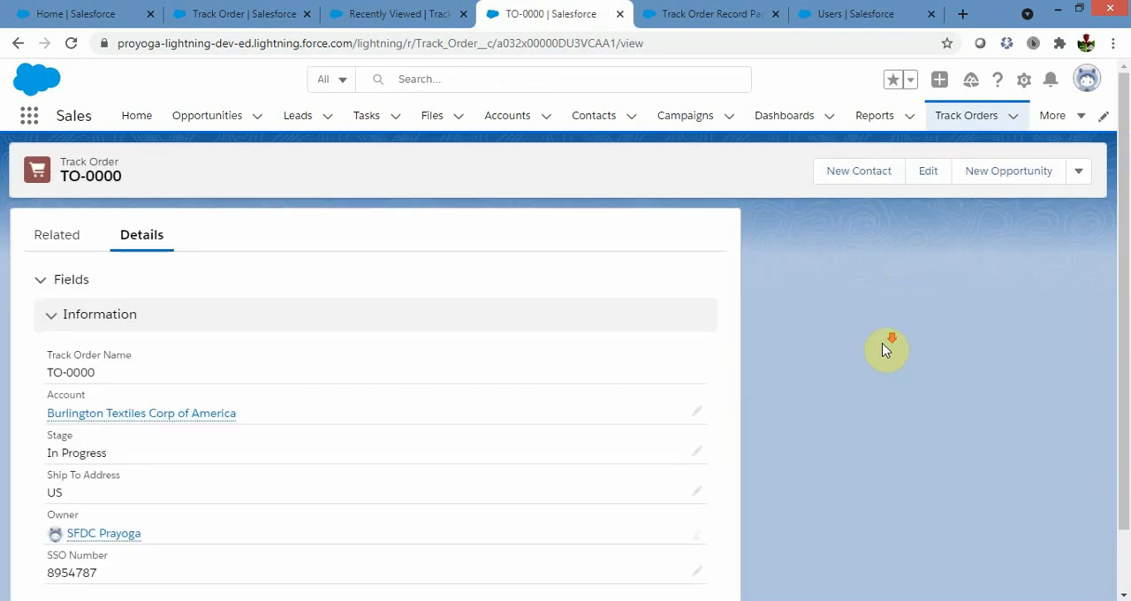
scroll(883, 347, "down", 2)
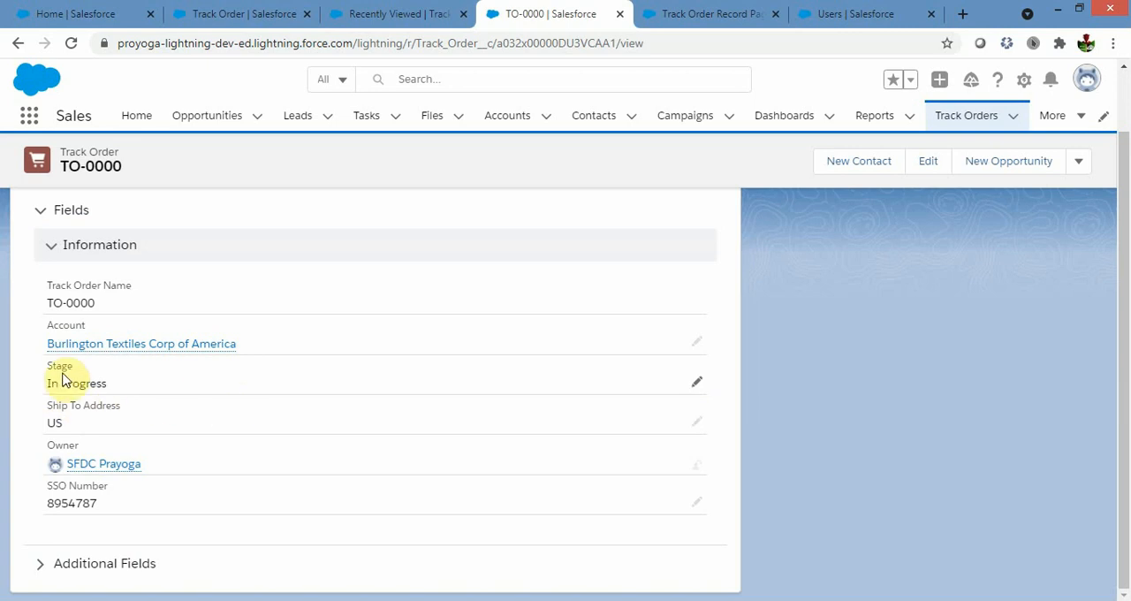
Change the Stage of TO-0000 to Order Placed and save the record.
left_click(695, 389)
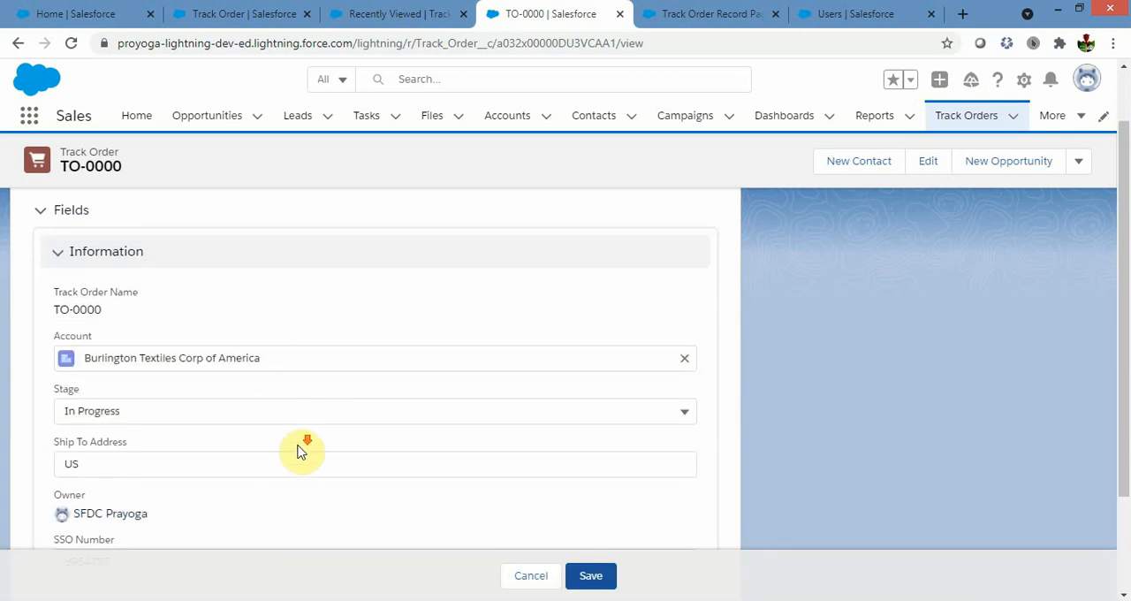
scroll(303, 447, "down", 2)
left_click(294, 284)
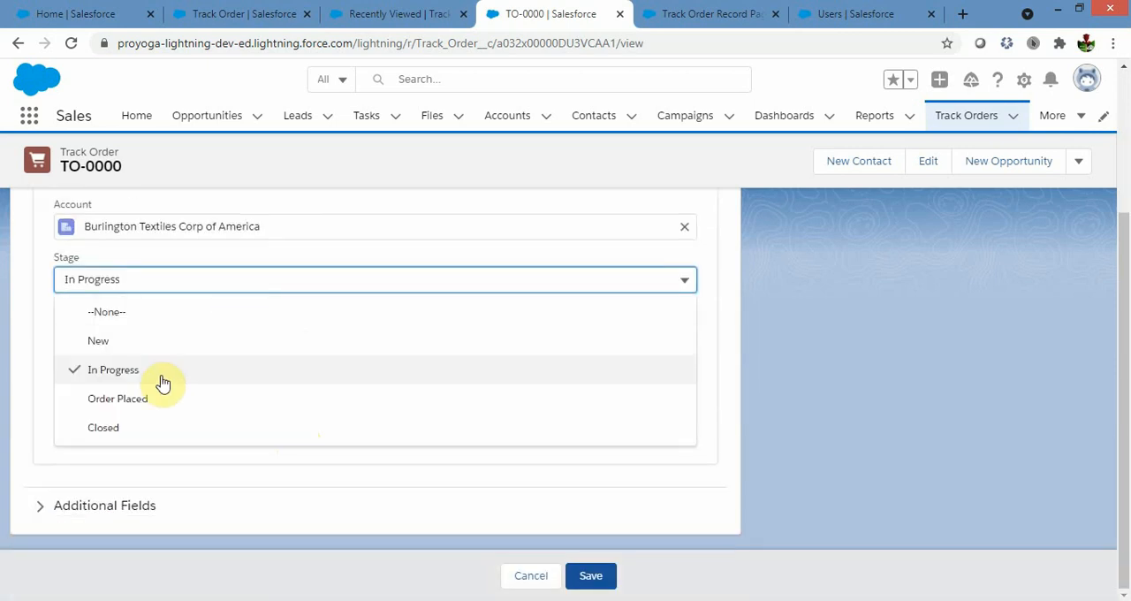
left_click(151, 399)
left_click(590, 576)
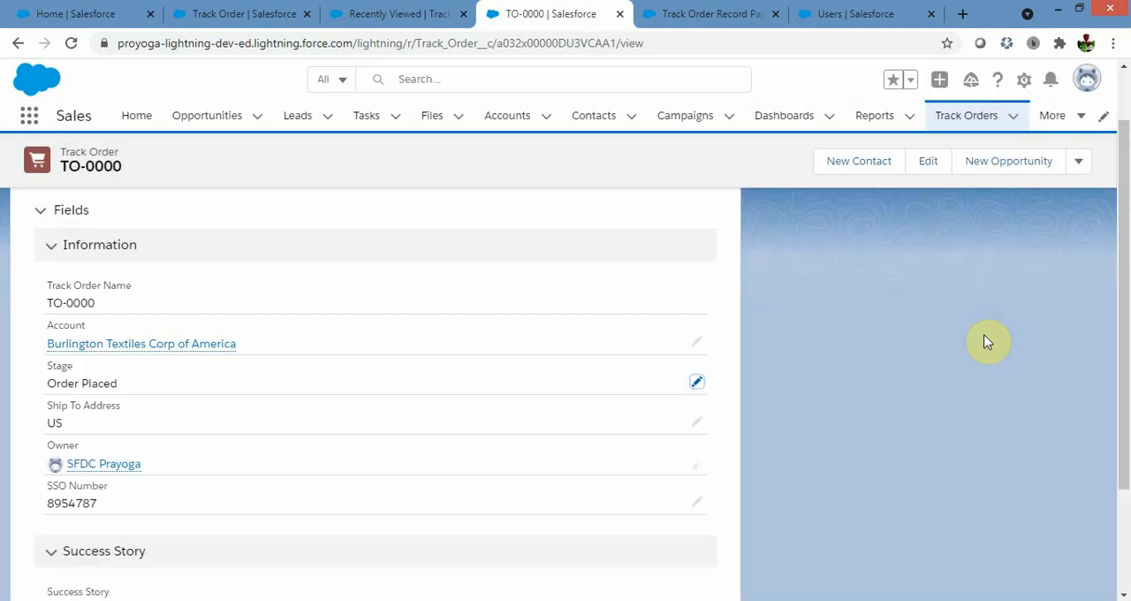
Check the Success Story section and its Success Story and Success Credit fields in the TO-0000 details.
scroll(988, 342, "down", 2)
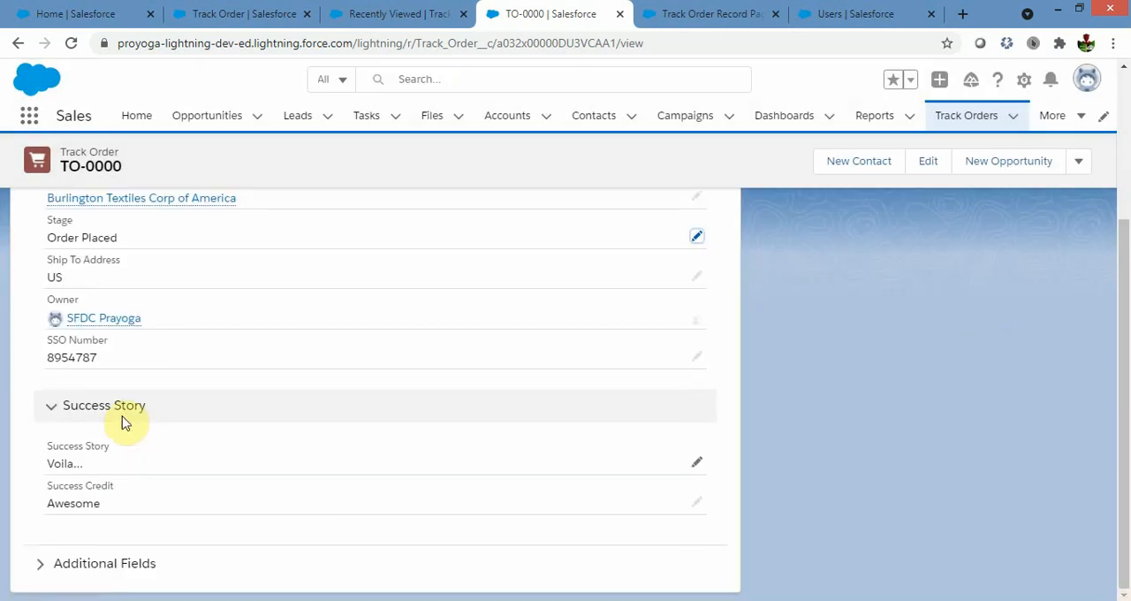
left_click(44, 452)
left_click_drag(45, 452, 110, 449)
left_click_drag(44, 487, 132, 493)
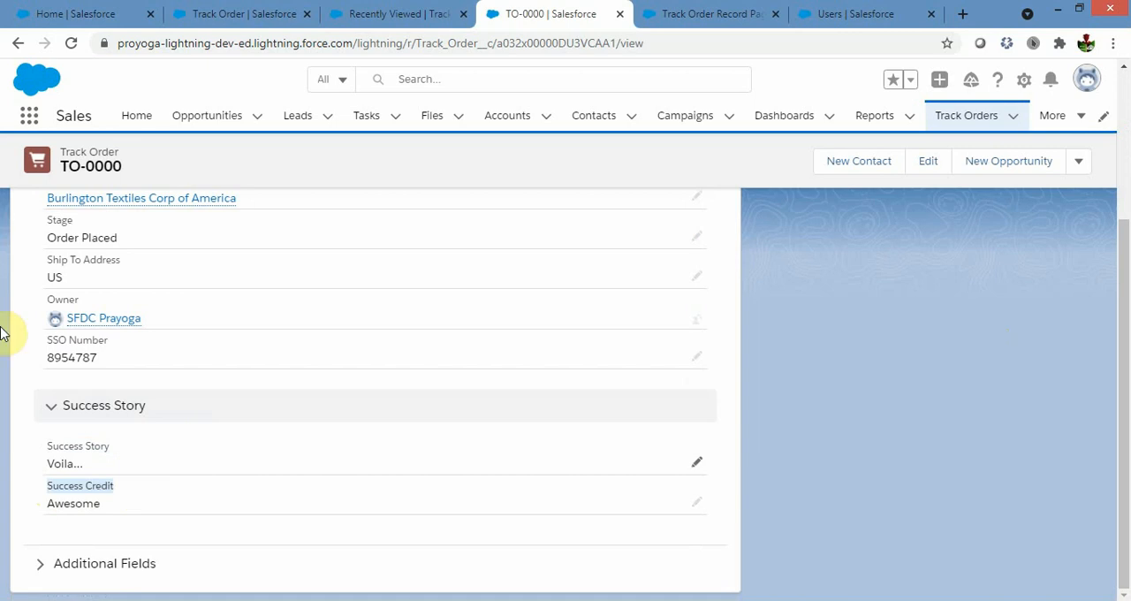
Review Use Case 2 on the Dynamic Forms and Actions Jamboard, then return to the Track Order Record Page in Lightning App Builder.
left_click(721, 12)
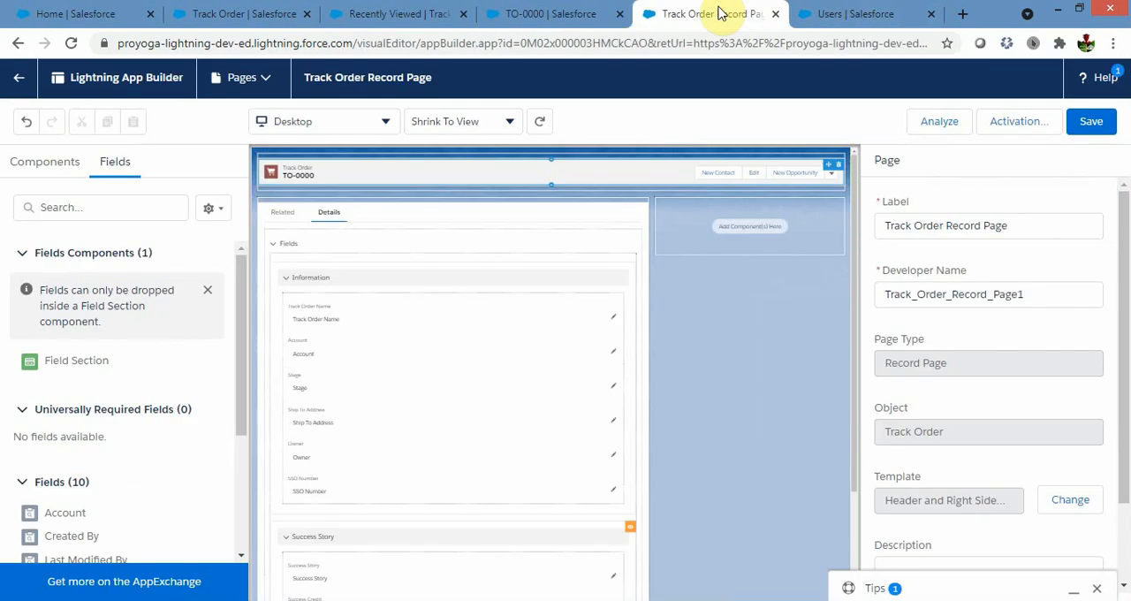
left_click(198, 600)
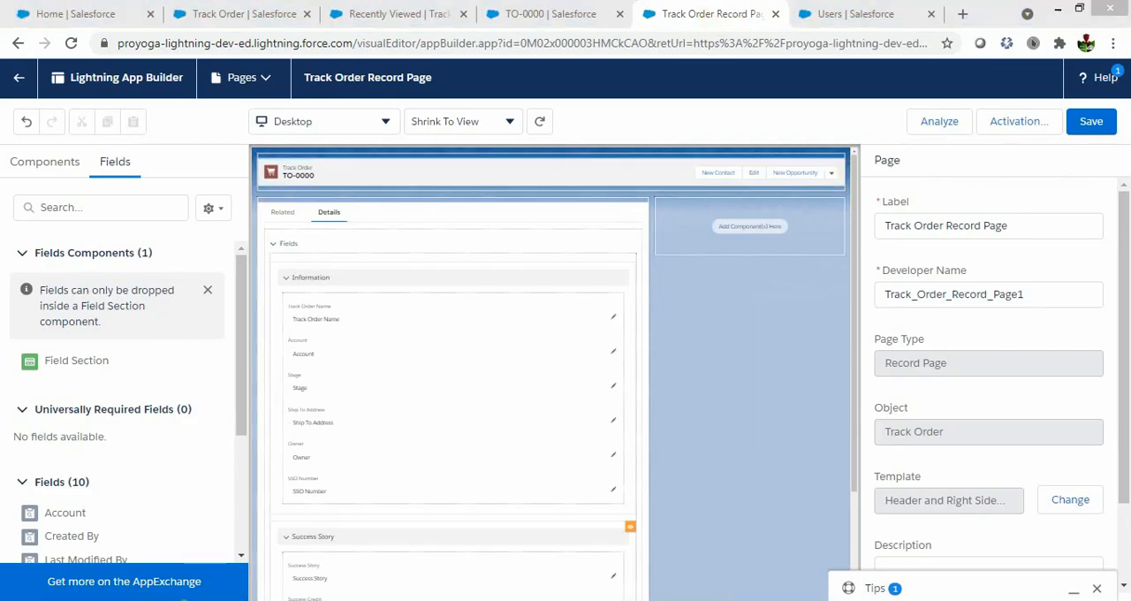
left_click(148, 528)
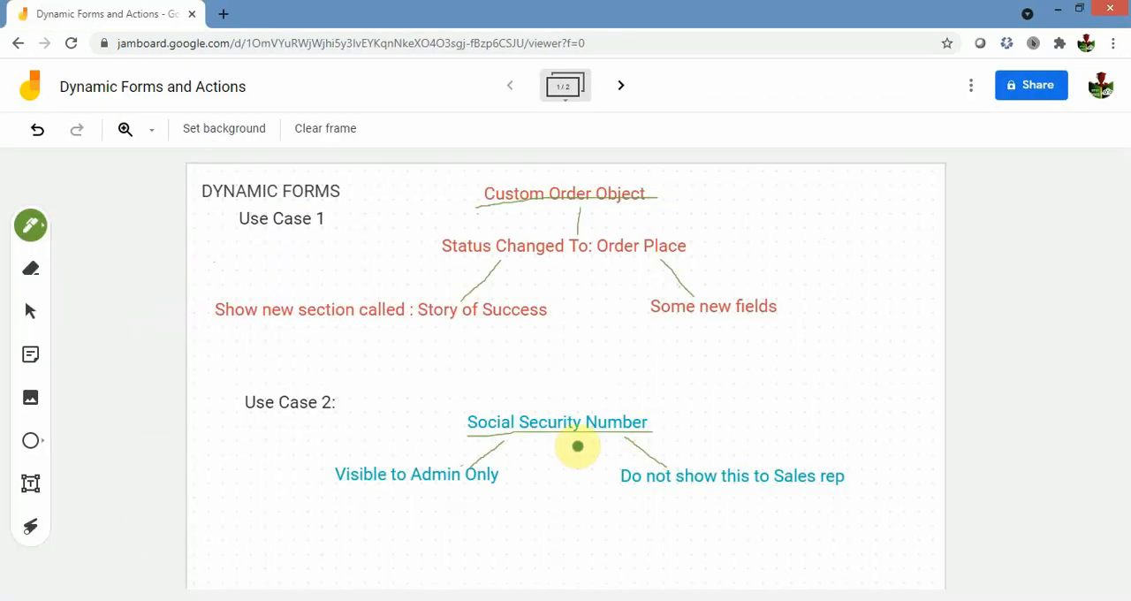
left_click(198, 600)
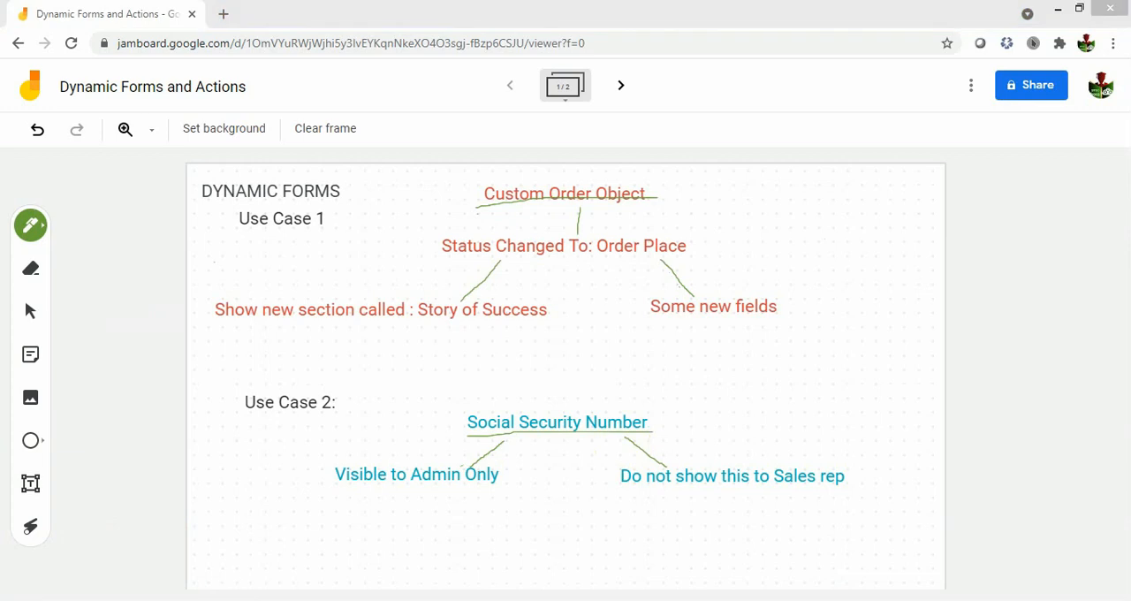
left_click(293, 525)
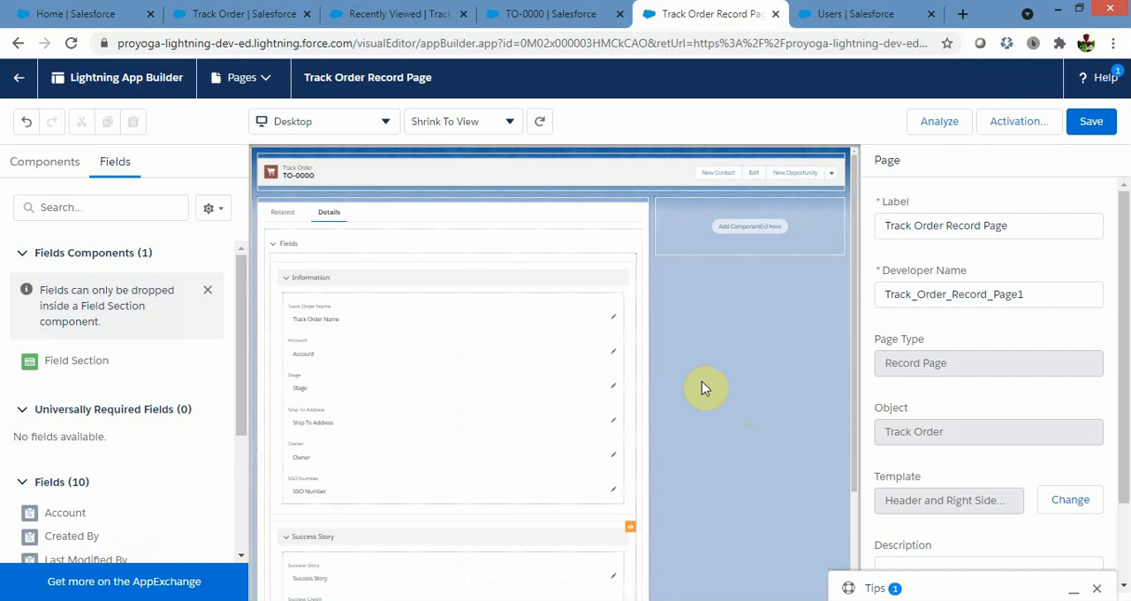
Add a field visibility filter of type Advanced to the SSO Number field in the Information section.
left_click(302, 487)
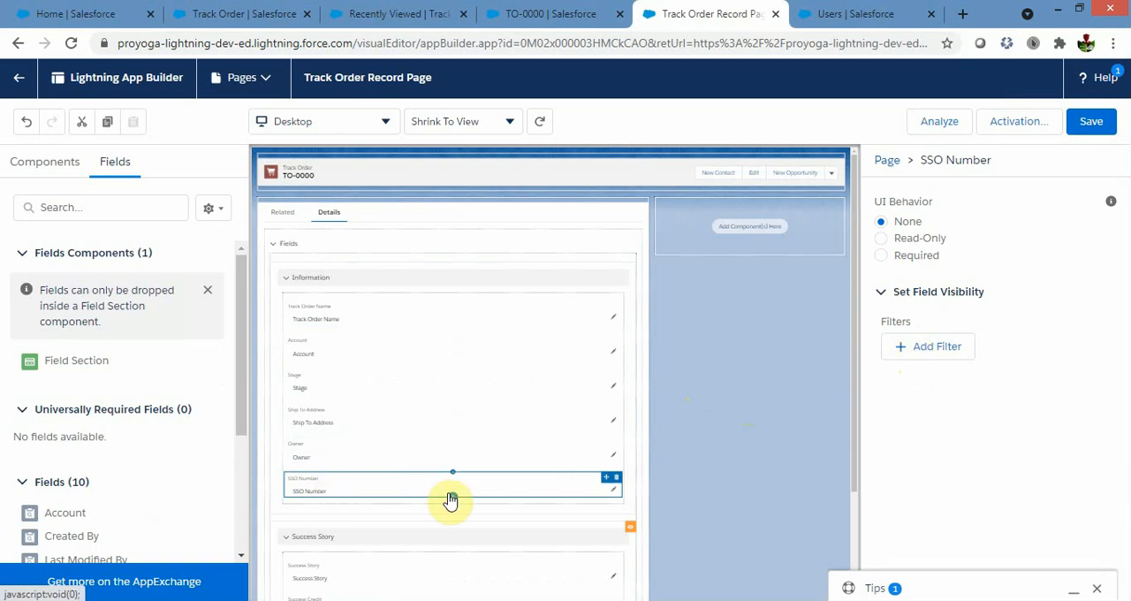
left_click(939, 348)
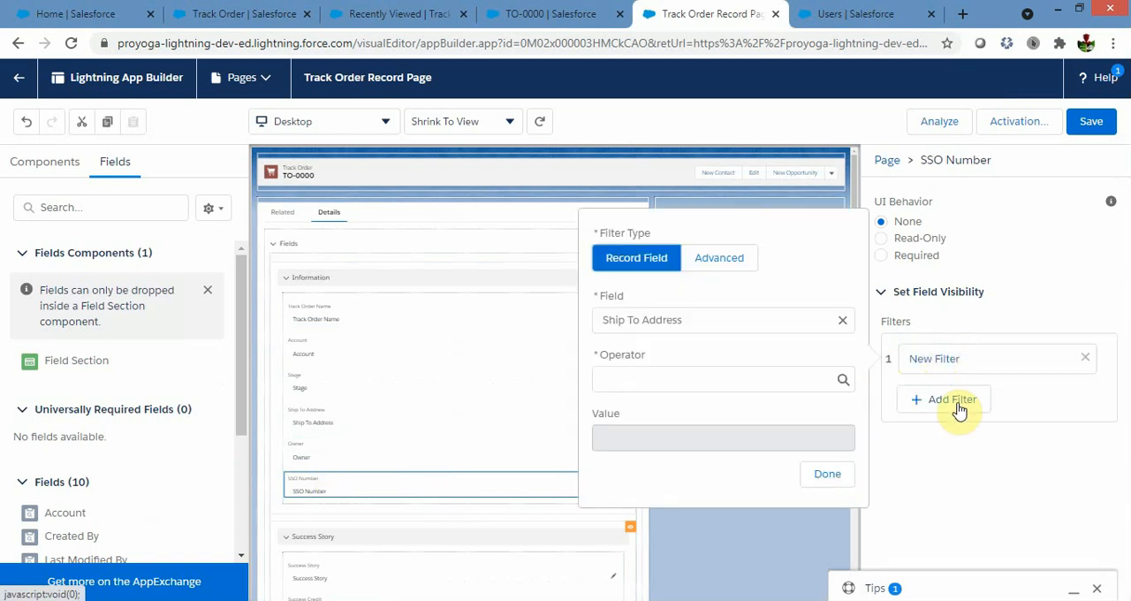
left_click(716, 262)
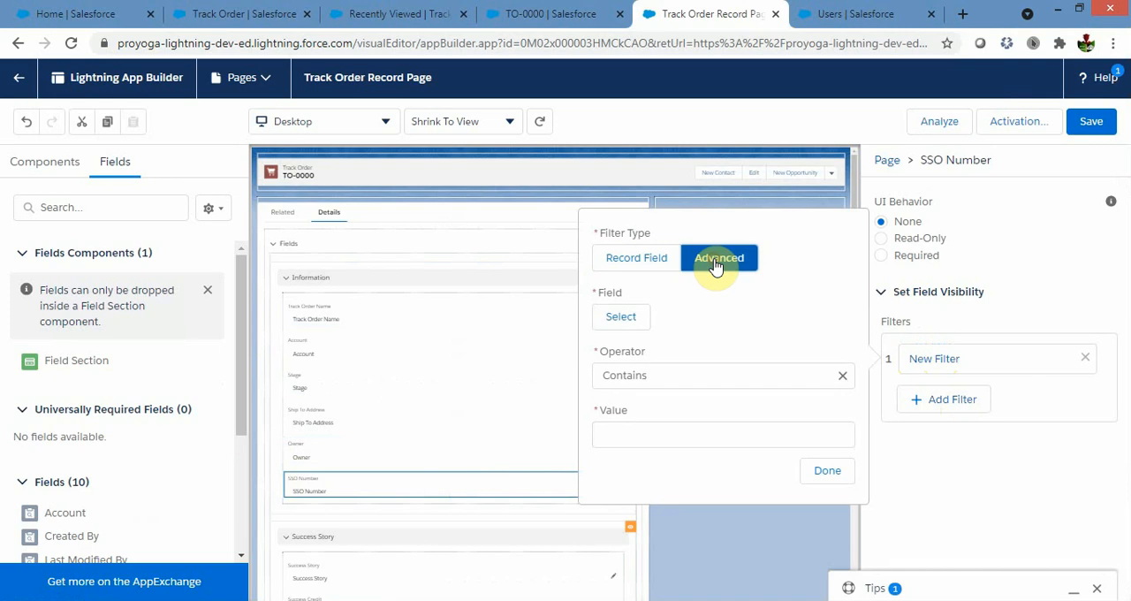
Choose User > Profile > Name as the field for the SSO Number visibility filter.
left_click(621, 318)
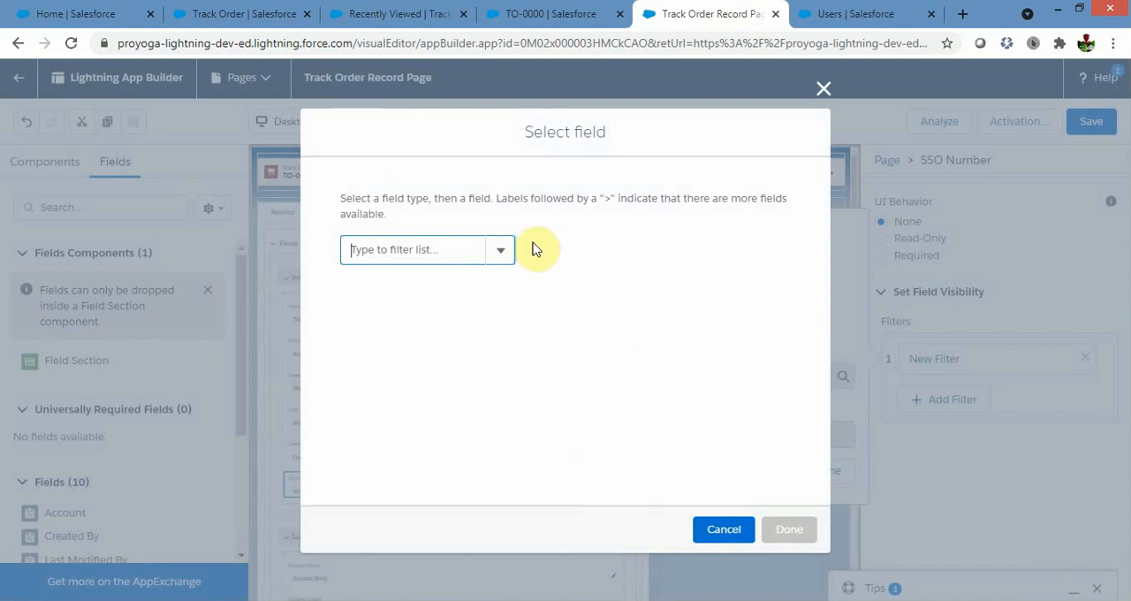
left_click(497, 257)
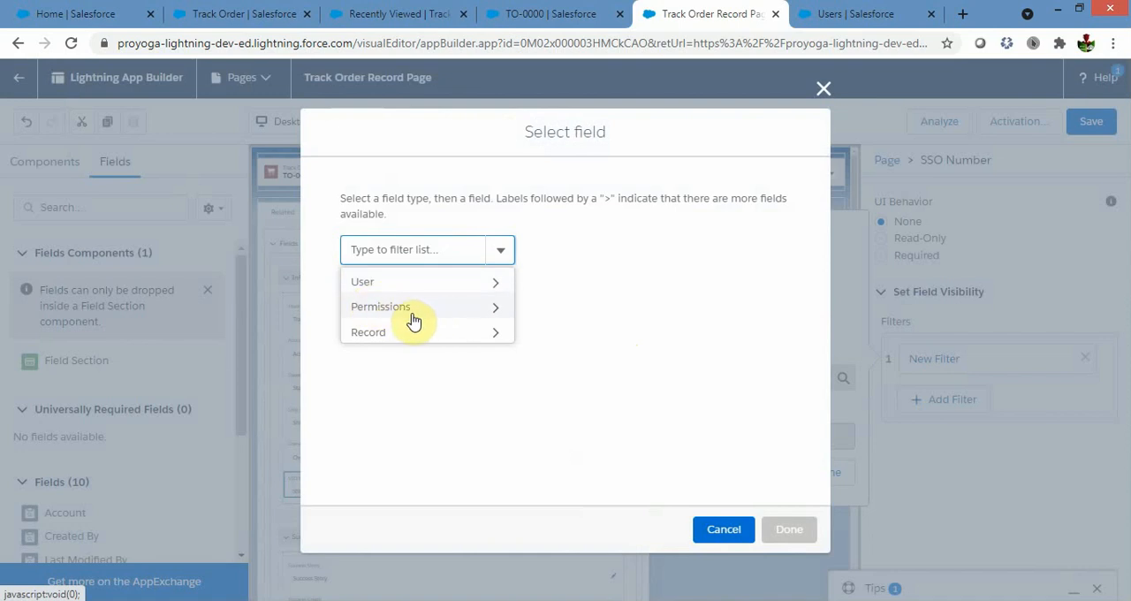
left_click(478, 288)
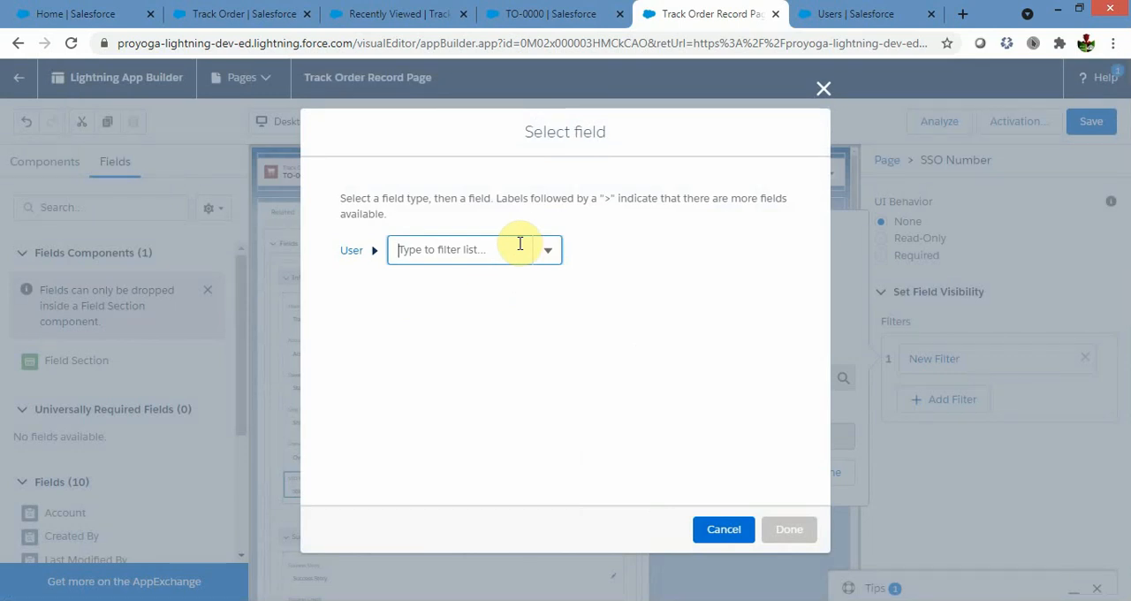
left_click(548, 252)
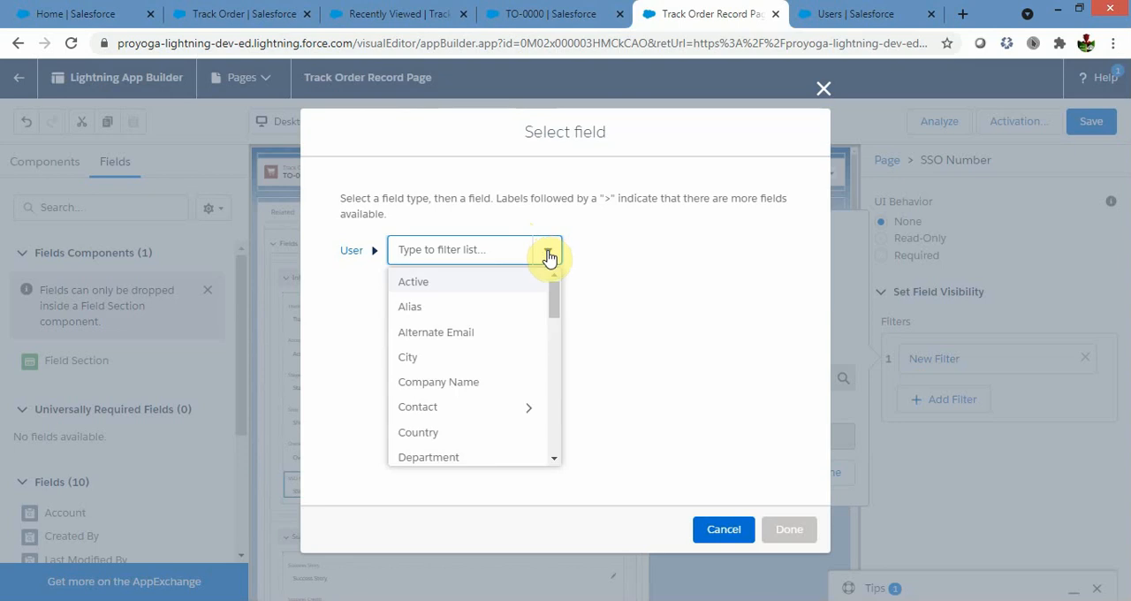
left_click(553, 303)
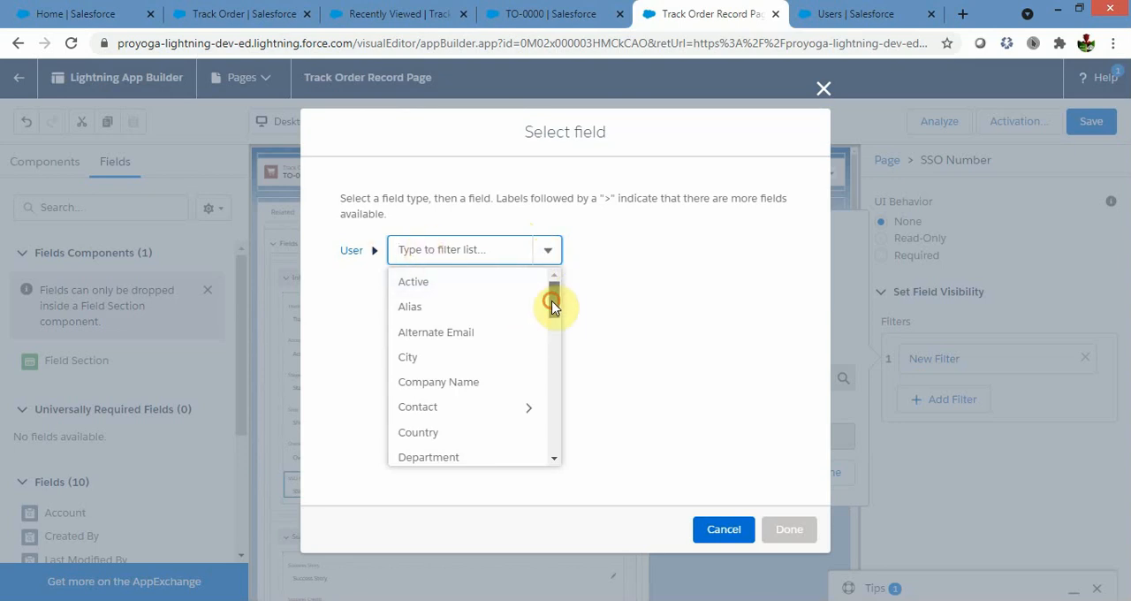
left_click_drag(552, 305, 552, 405)
left_click(449, 414)
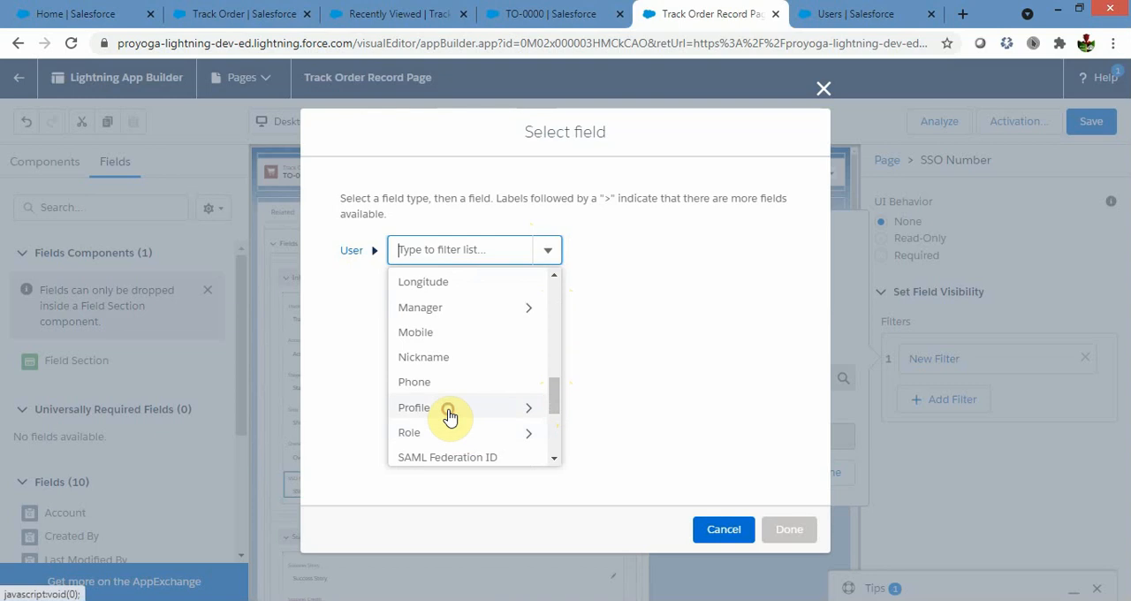
left_click(607, 255)
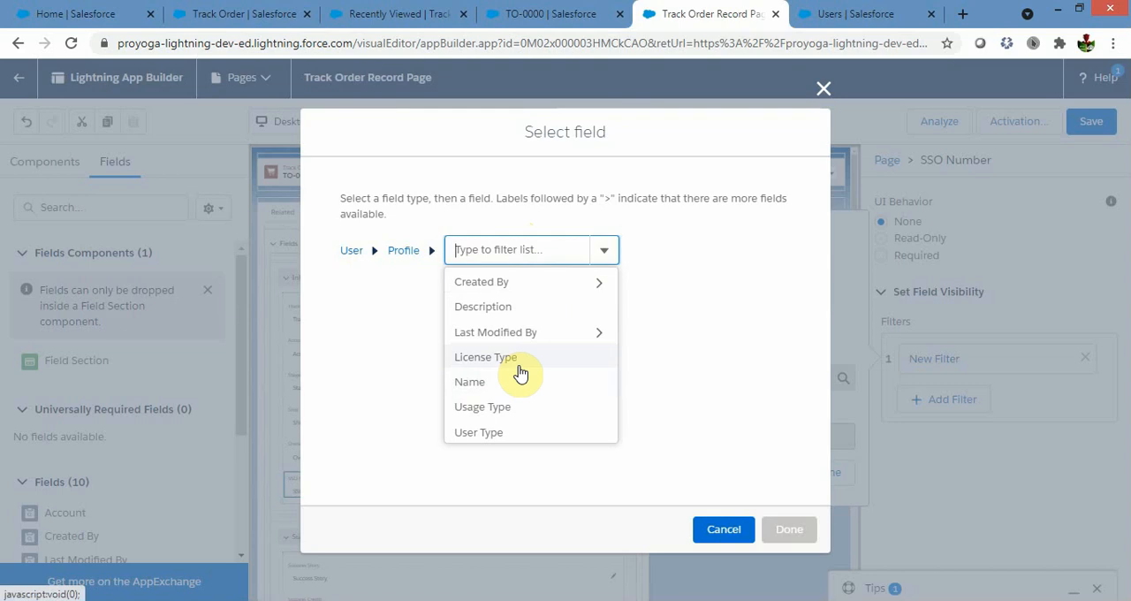
left_click(488, 389)
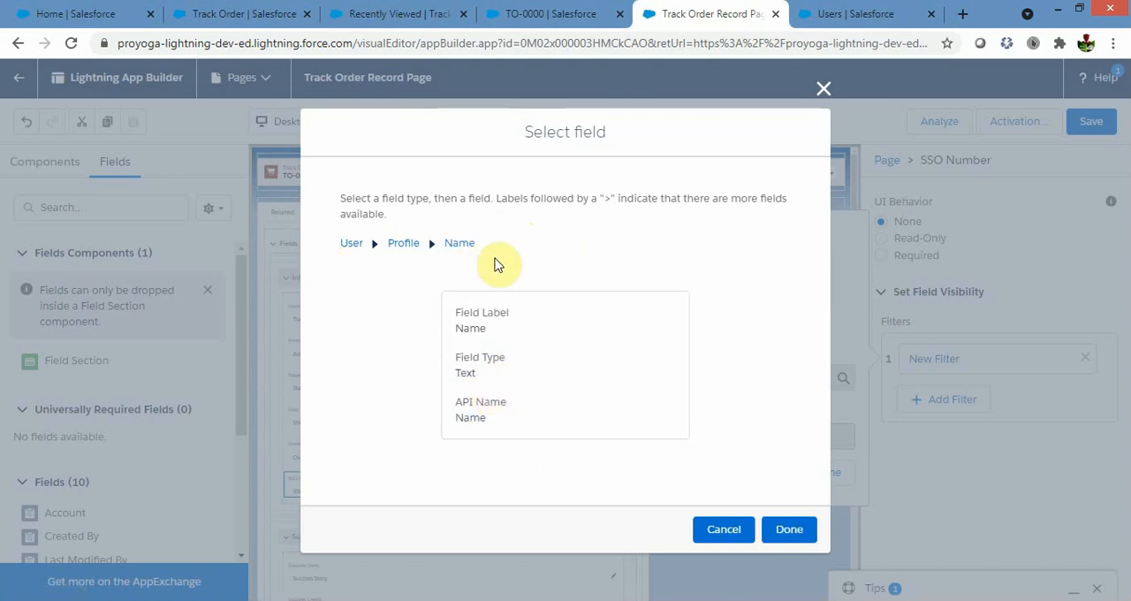
left_click(789, 532)
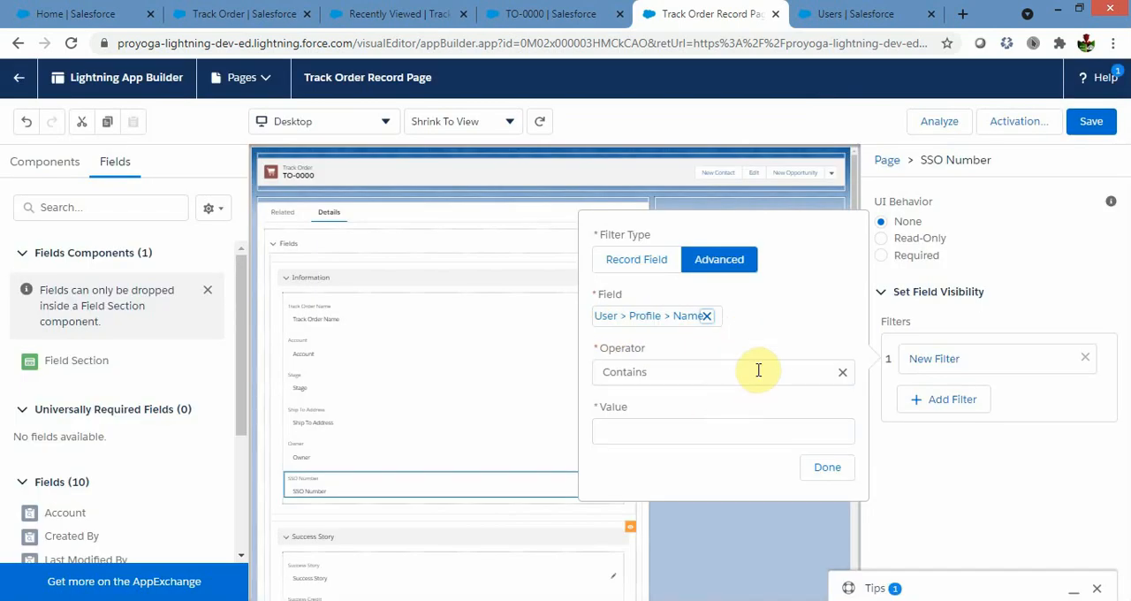
Set the operator of the SSO Number visibility filter to Not Equal.
left_click(758, 372)
left_click(640, 435)
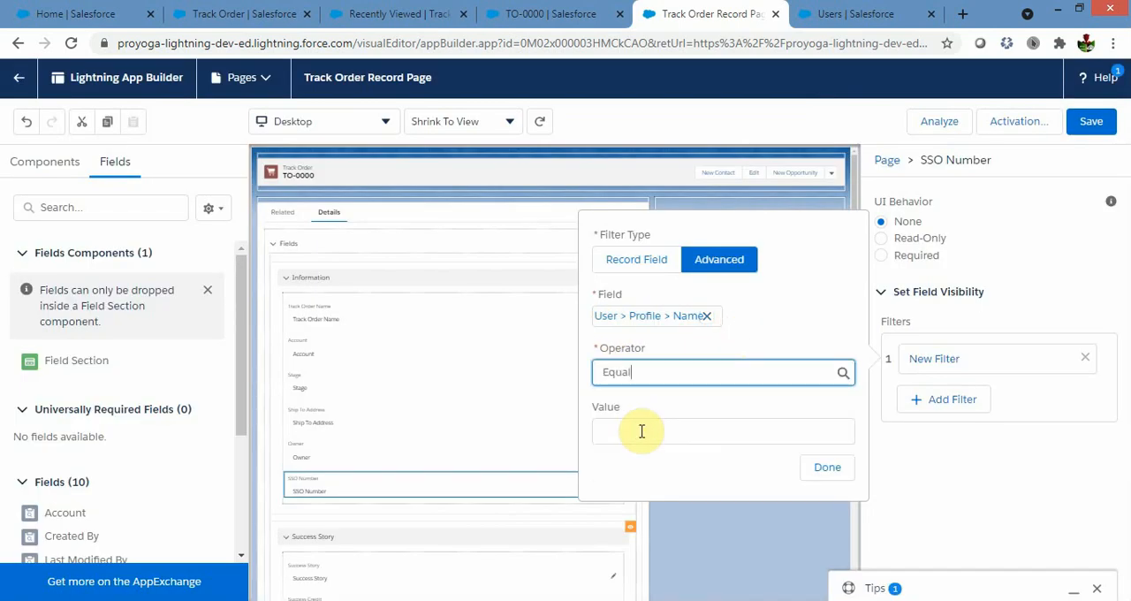
left_click(712, 372)
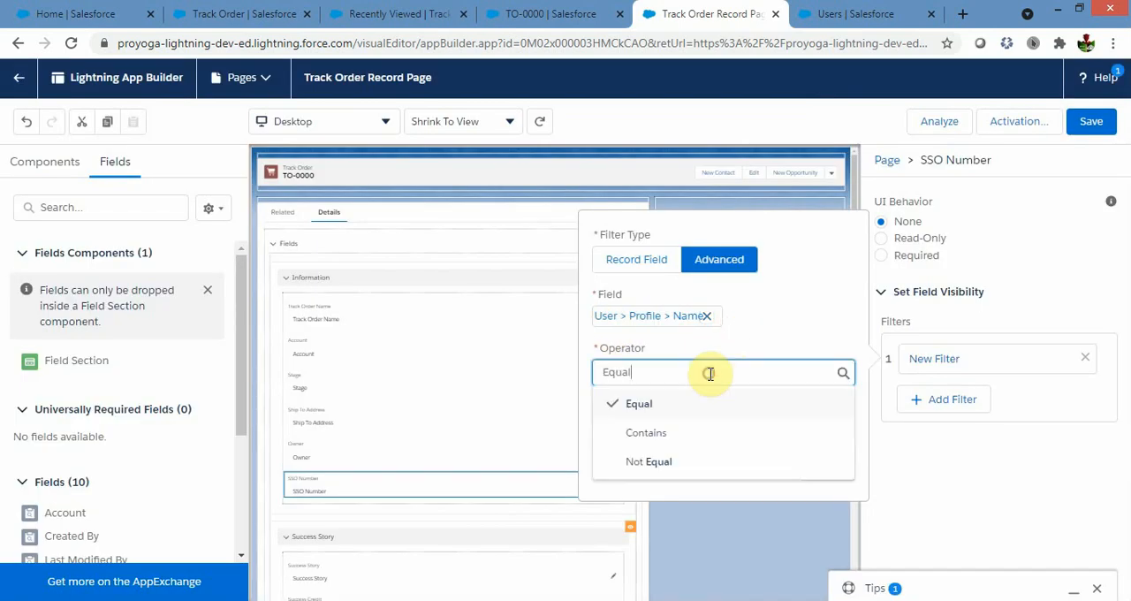
left_click(655, 457)
Set the filter value to Custom: Sales Profile, copied from the test user's detail page, and save the Track Order Record Page.
left_click(638, 428)
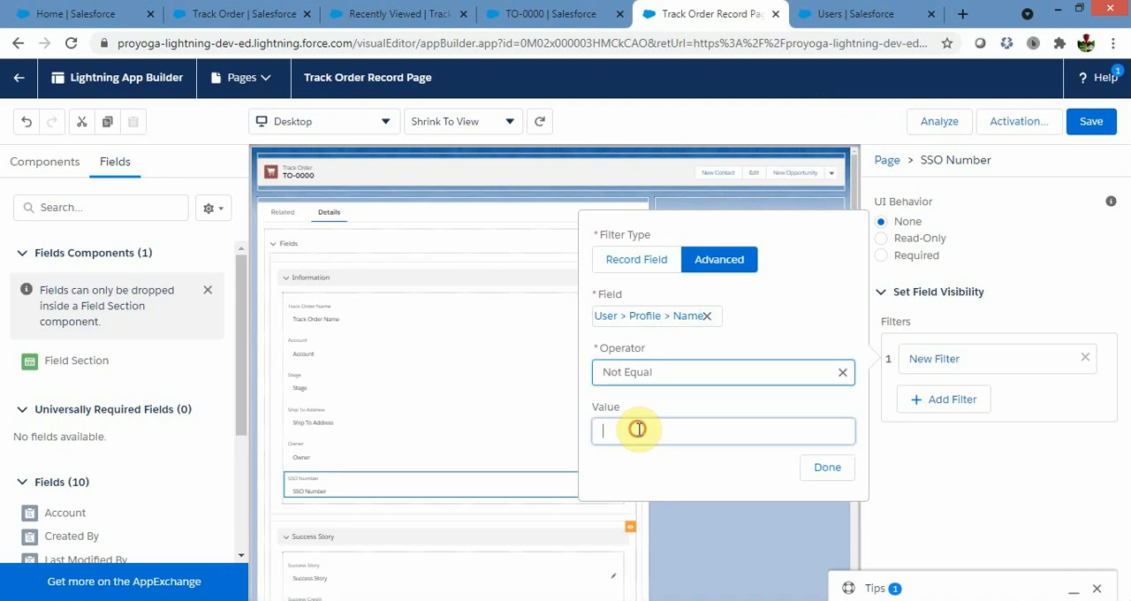
left_click(829, 14)
left_click_drag(928, 383, 830, 383)
key("ctrl+c")
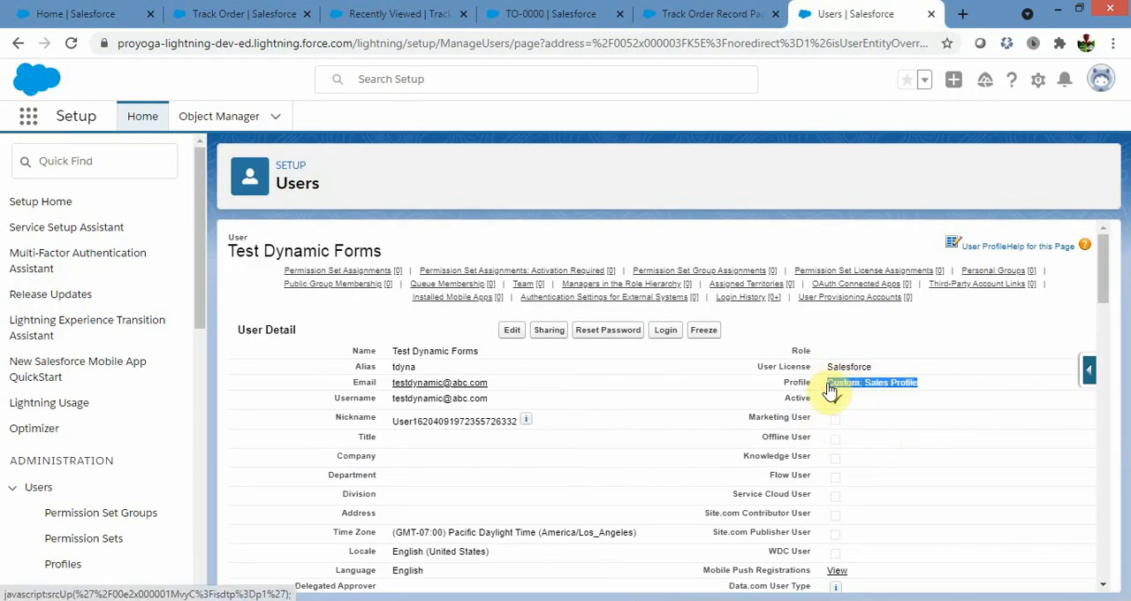
left_click(691, 14)
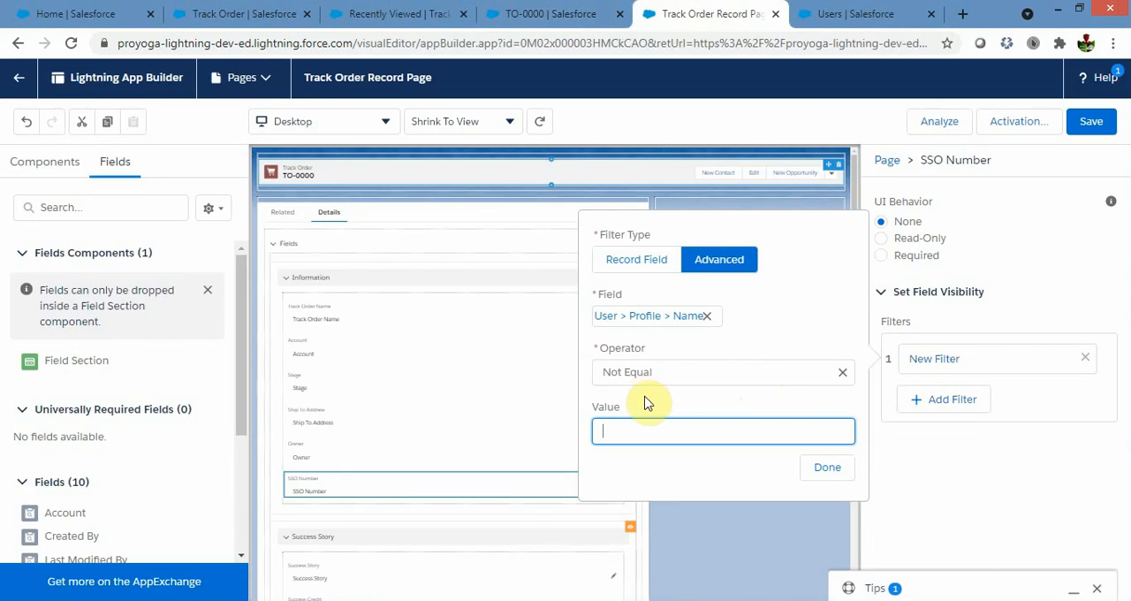
key("ctrl+v")
left_click(826, 468)
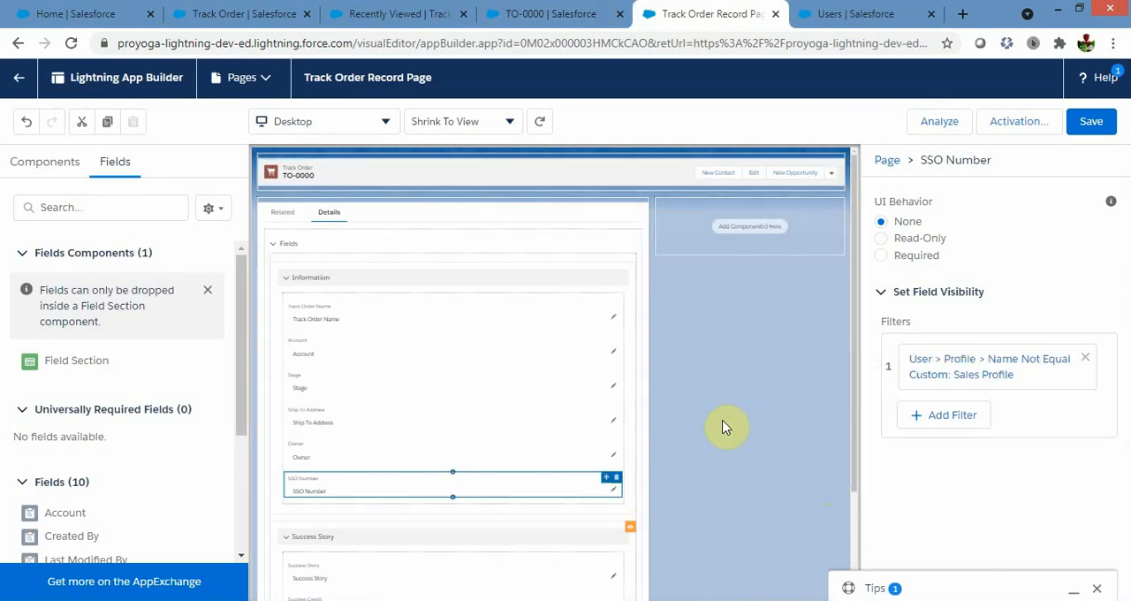
left_click(722, 427)
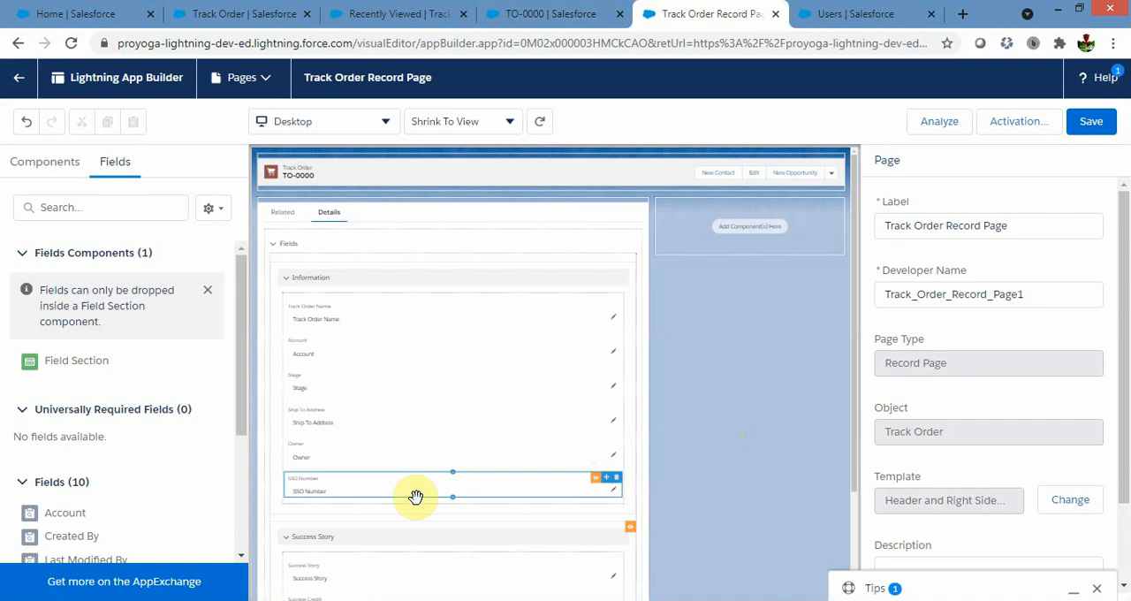
left_click(1090, 124)
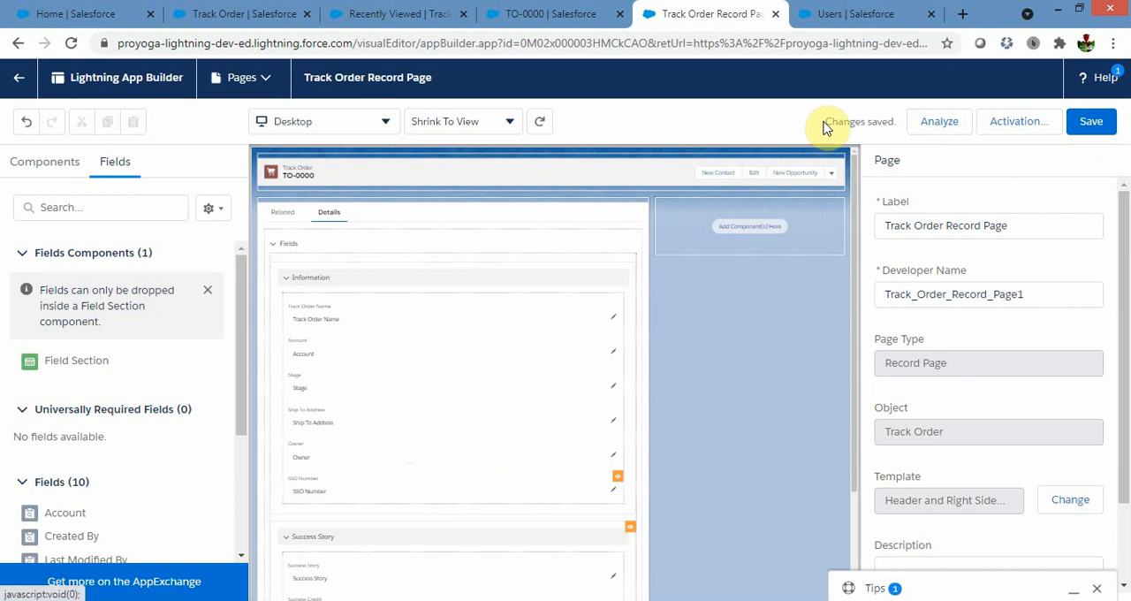
Reload the TO-0000 record page and check whether the SSO Number field is shown to the current user.
left_click(550, 14)
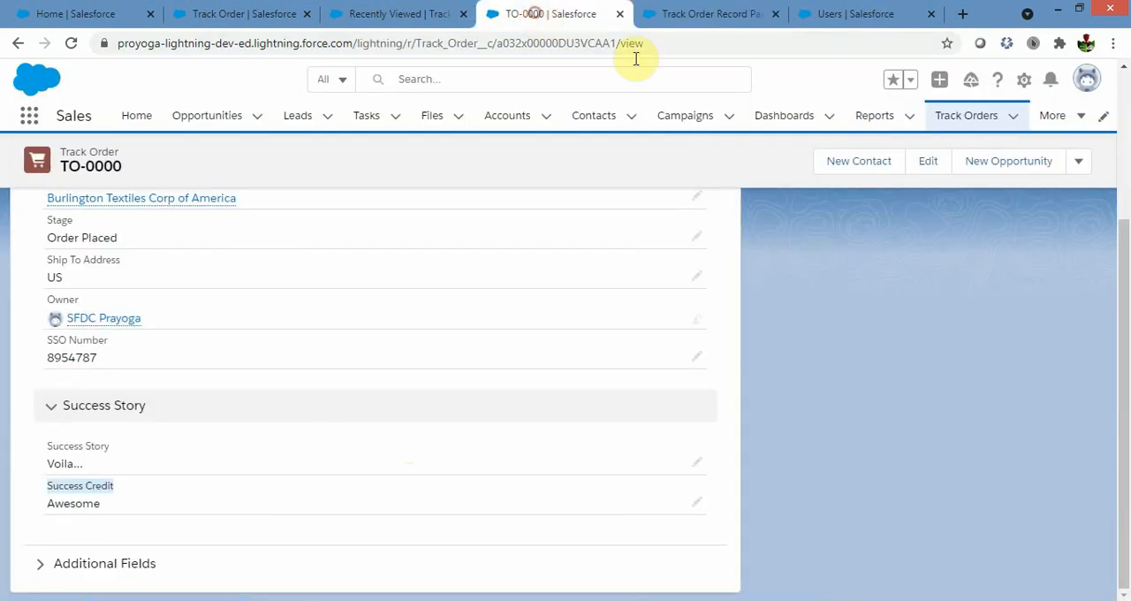
left_click(70, 42)
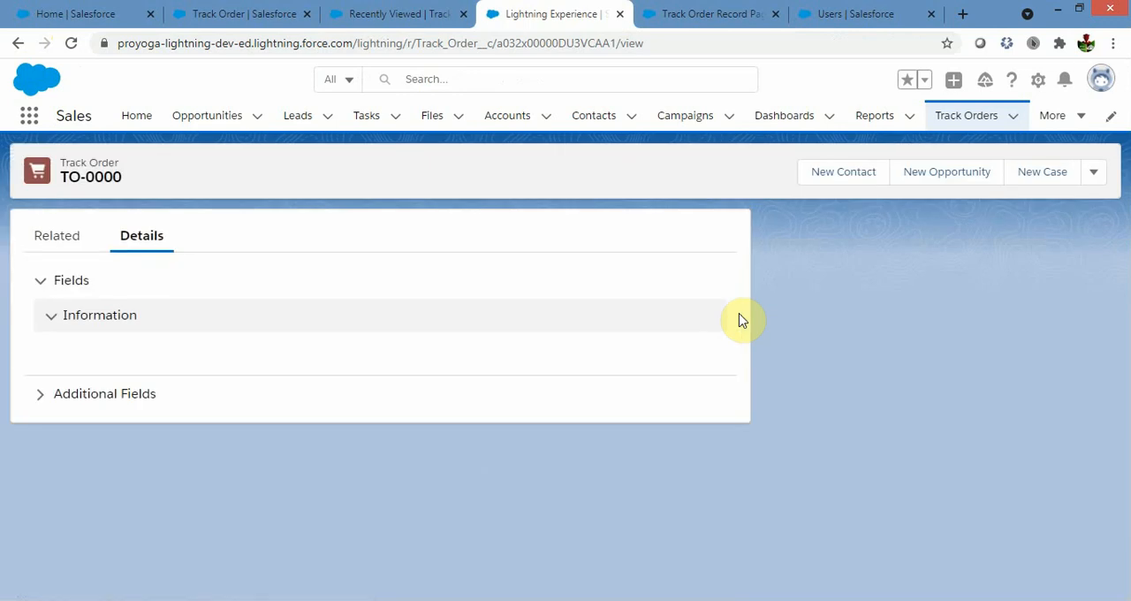
scroll(740, 315, "down", 2)
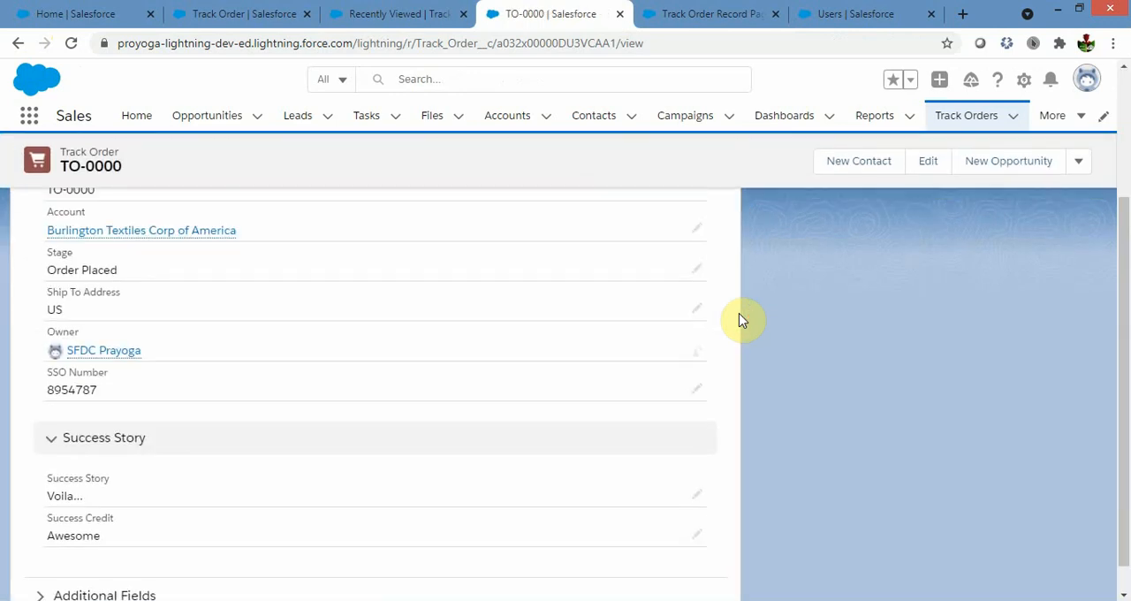
scroll(740, 320, "up", 1)
scroll(739, 313, "down", 1)
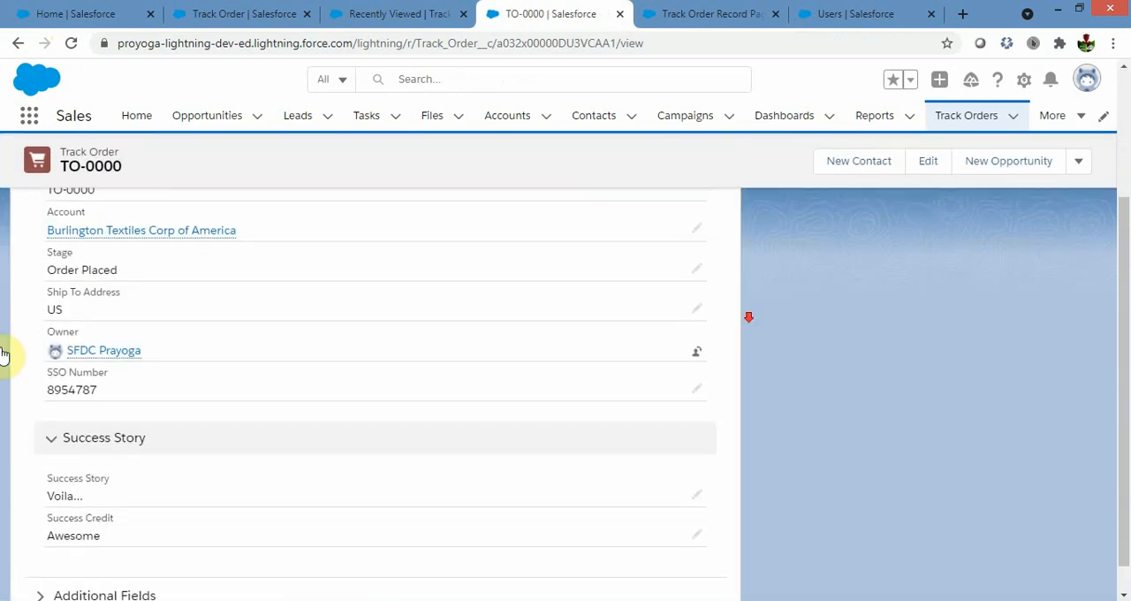
left_click_drag(46, 378, 119, 377)
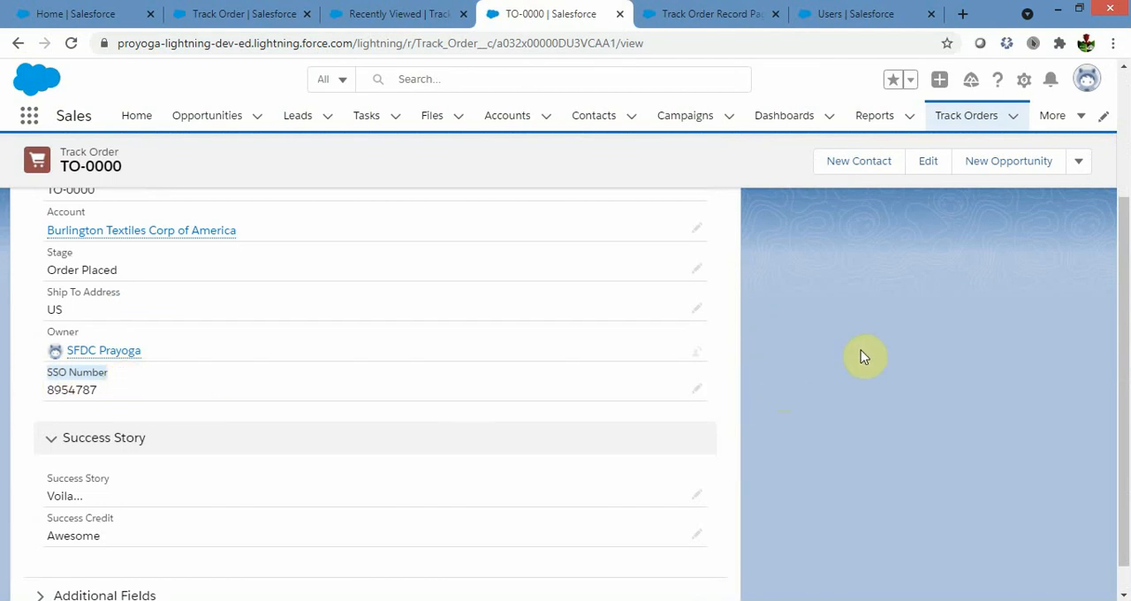
Return to the test user's detail page in the Users setup and log in as that user.
left_click(844, 13)
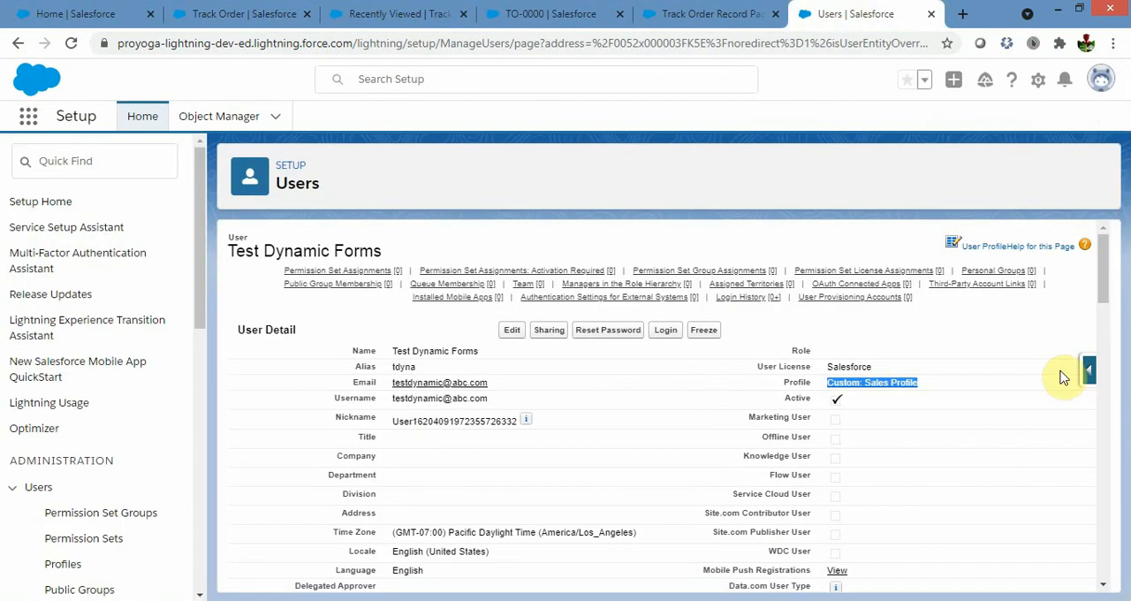
left_click(986, 389)
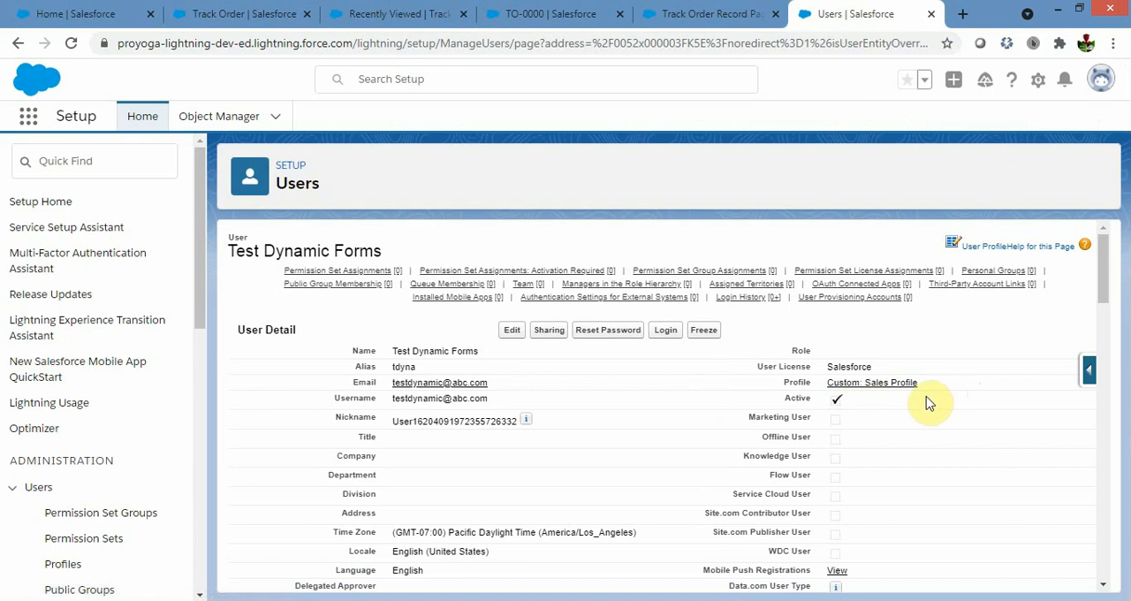
left_click(666, 331)
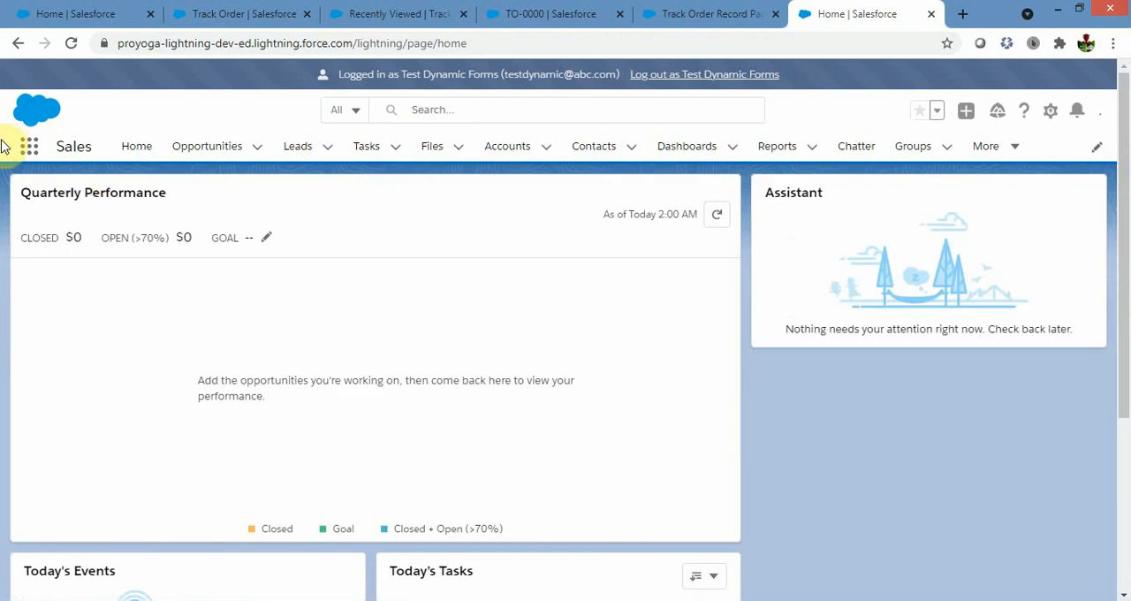
Find Track Orders by searching for "Trac" among apps and items, and open TO-0000 from the All list view.
left_click(29, 151)
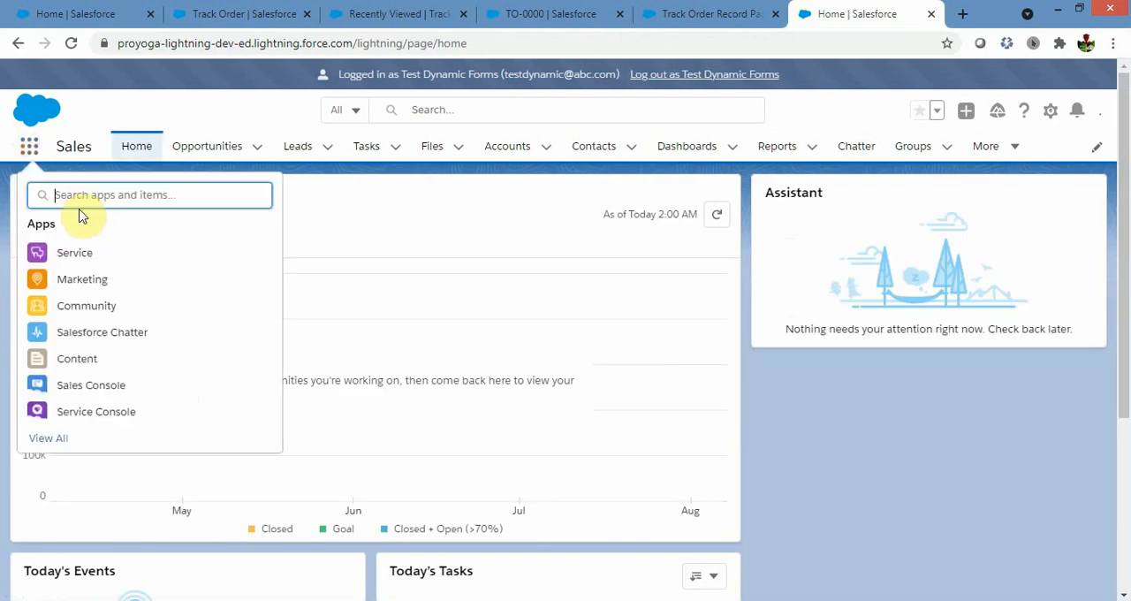
type("Trac")
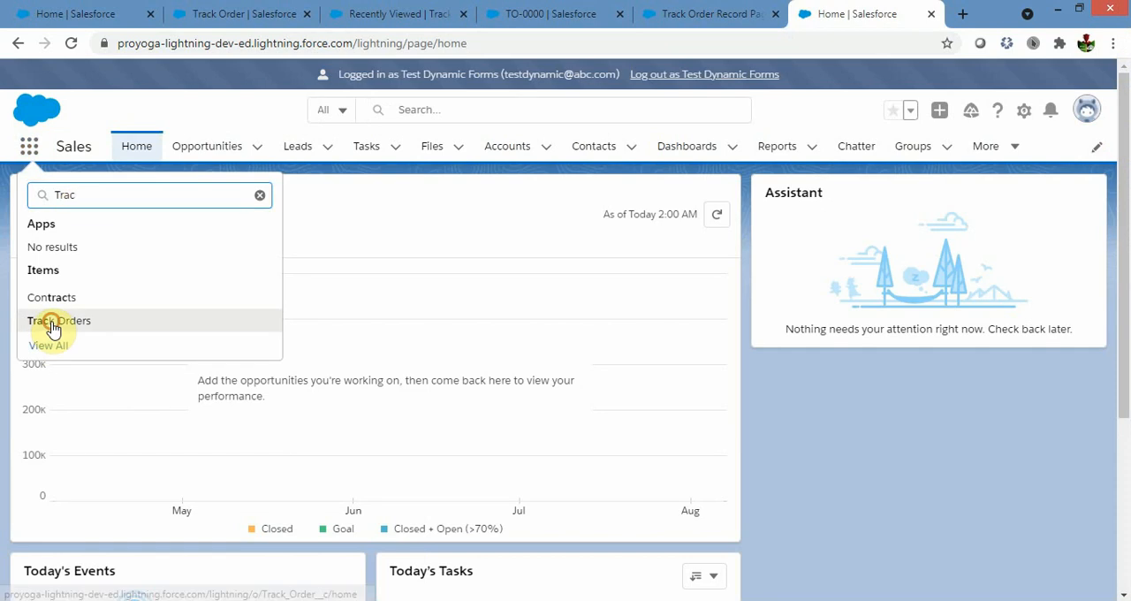
left_click(50, 324)
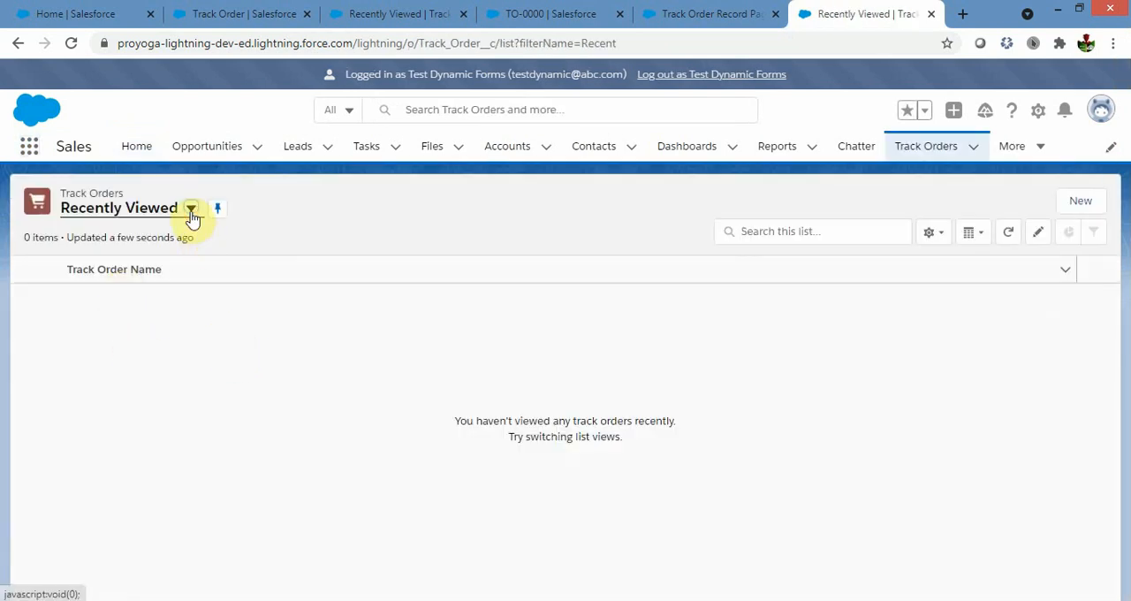
left_click(191, 212)
left_click(114, 268)
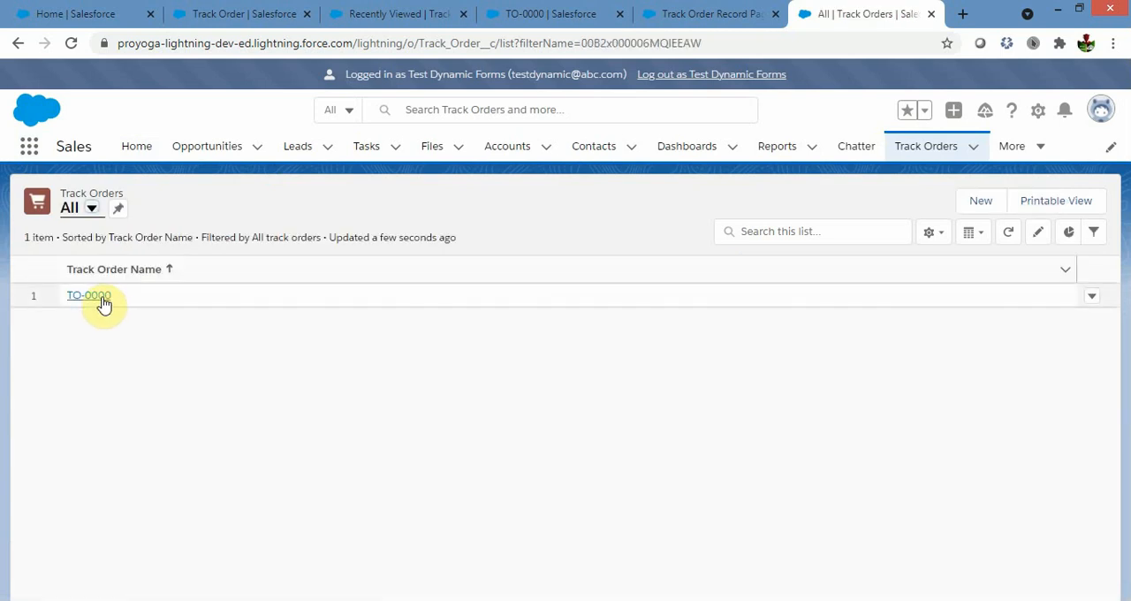
left_click(101, 295)
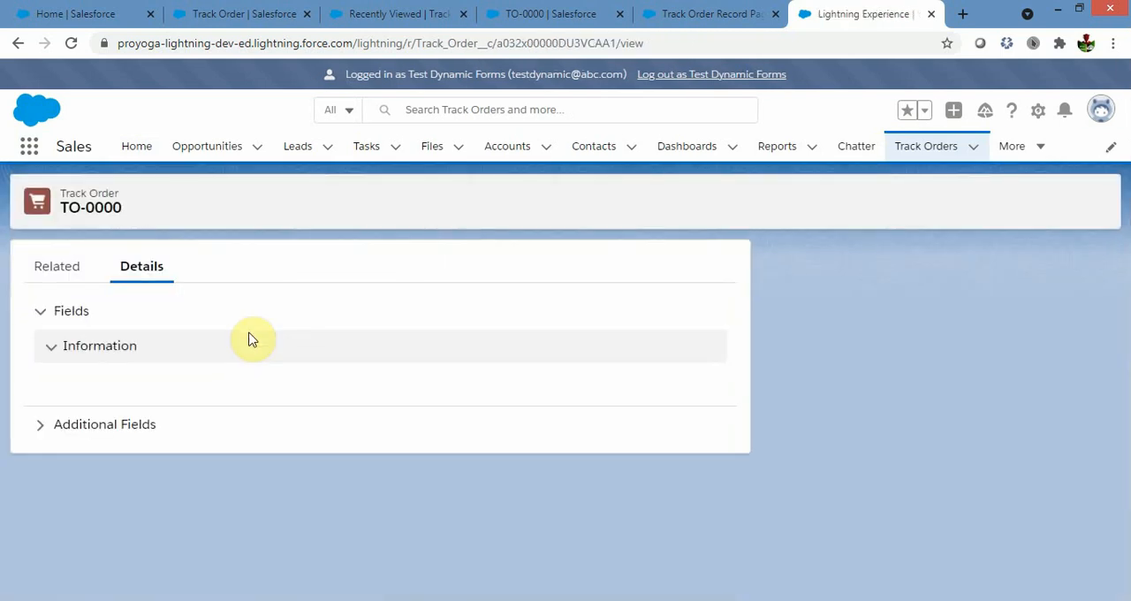
Examine the TO-0000 details as the test user for the SSO Number field and compare them with the administrator's view of the record.
scroll(879, 399, "down", 2)
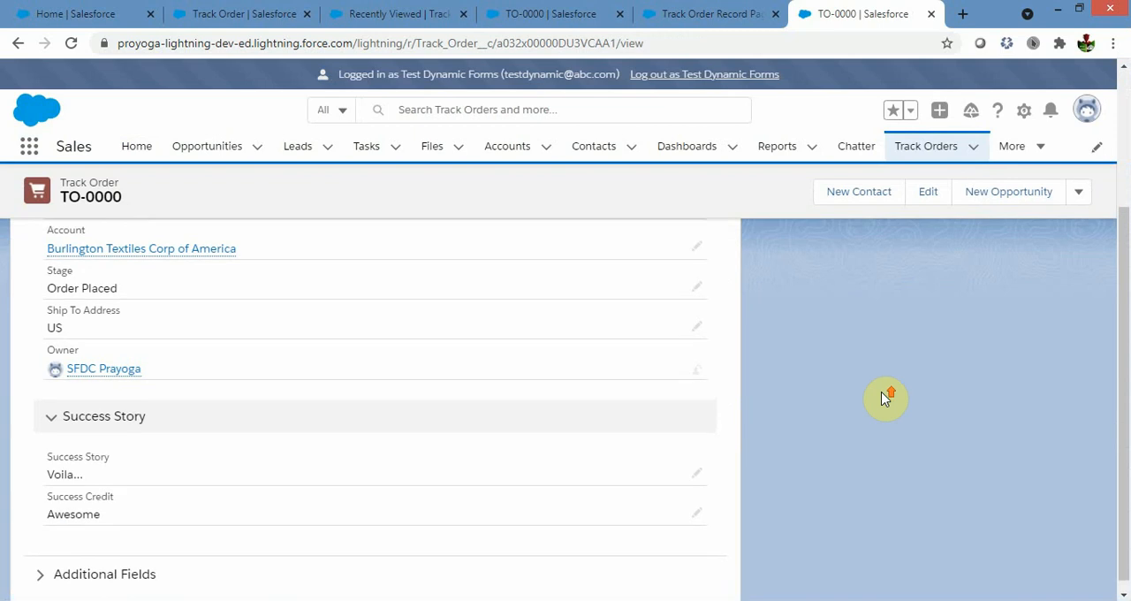
scroll(884, 399, "up", 1)
scroll(197, 422, "up", 1)
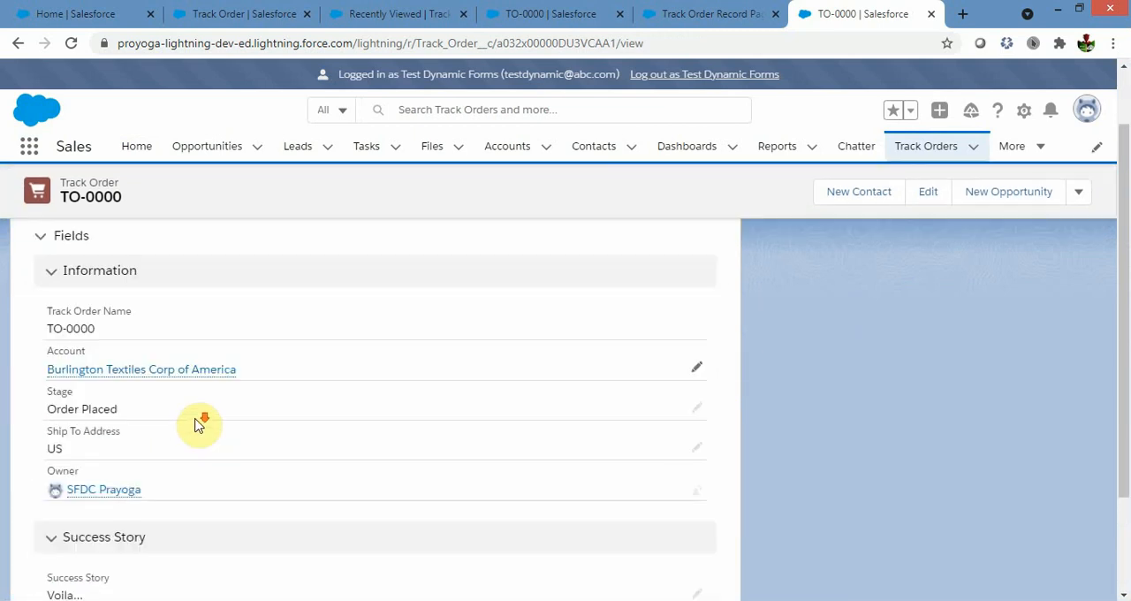
scroll(197, 424, "down", 2)
scroll(197, 425, "up", 2)
scroll(197, 421, "down", 1)
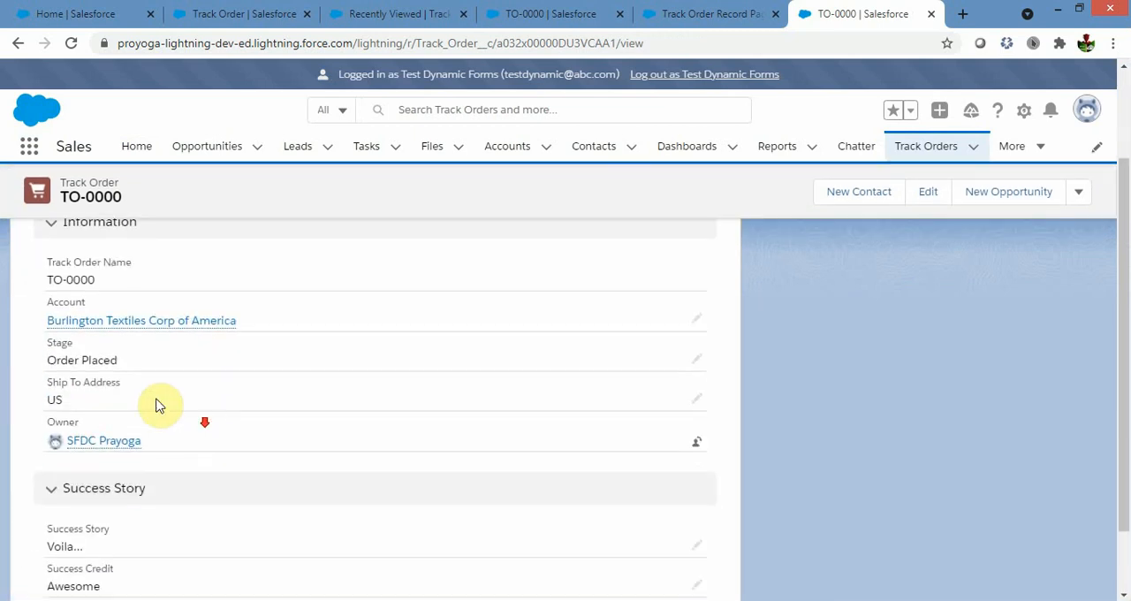
double_click(47, 350)
left_click_drag(32, 391, 131, 386)
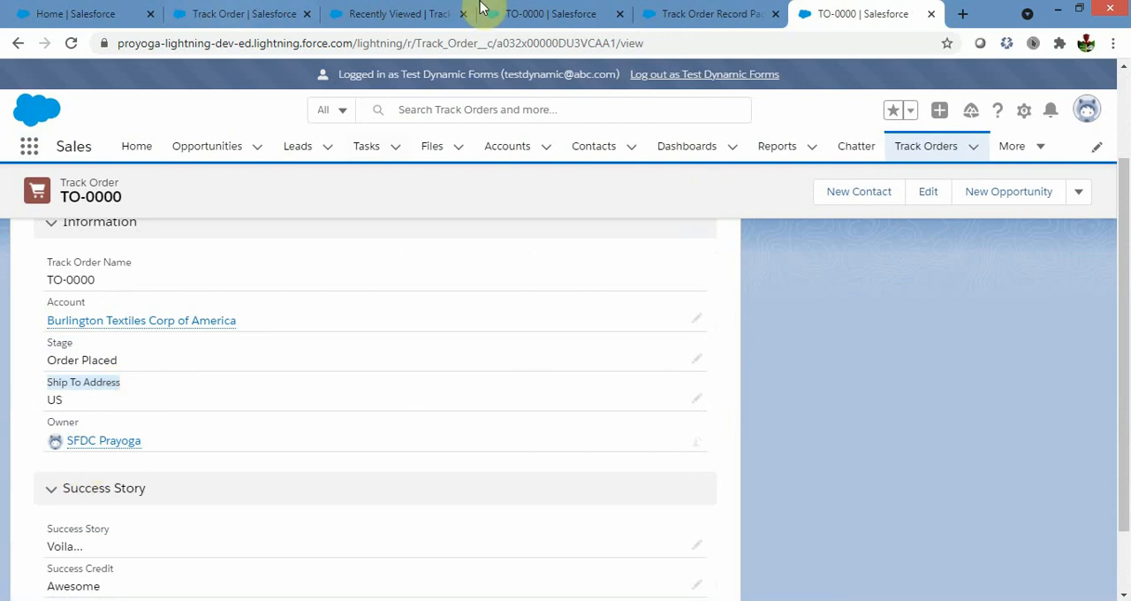
left_click(535, 24)
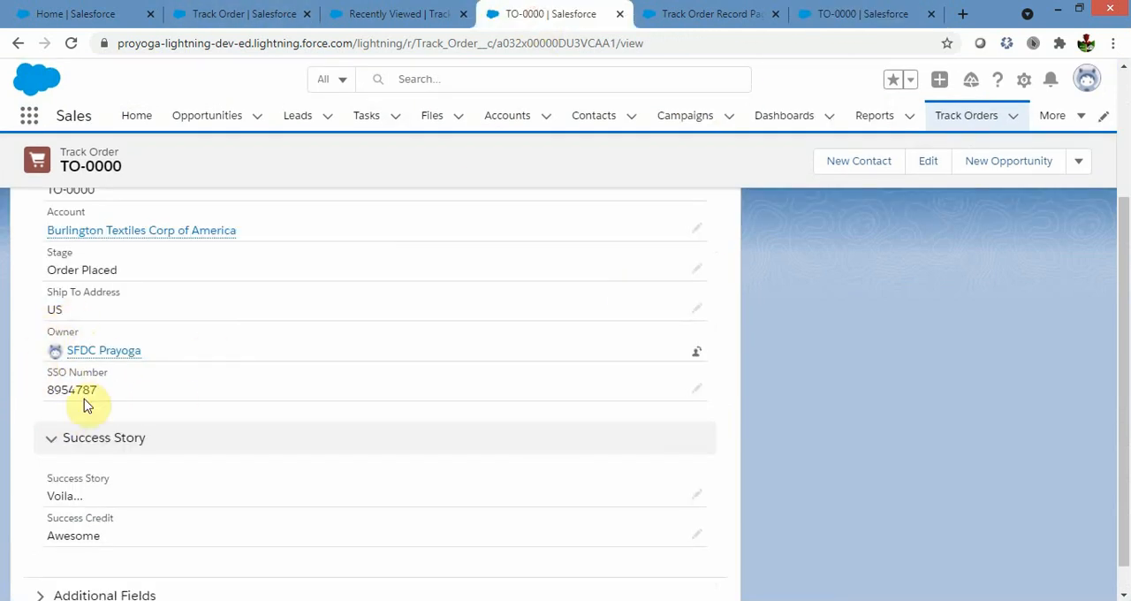
left_click(866, 13)
Log out as the test user and select the saved administrator username for logging in again.
scroll(607, 466, "up", 2)
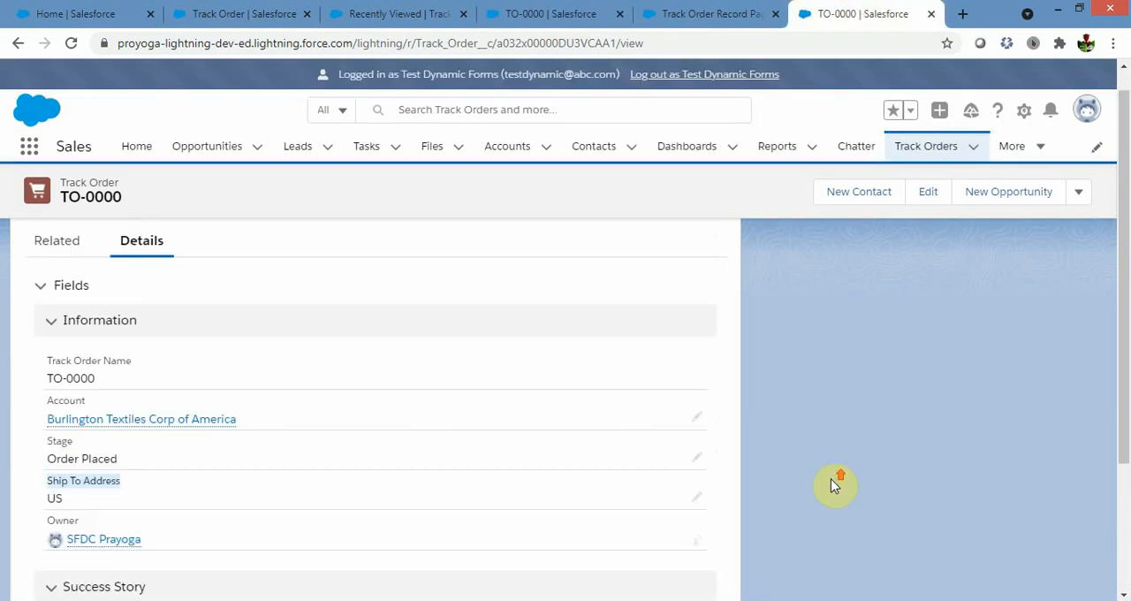
left_click(654, 77)
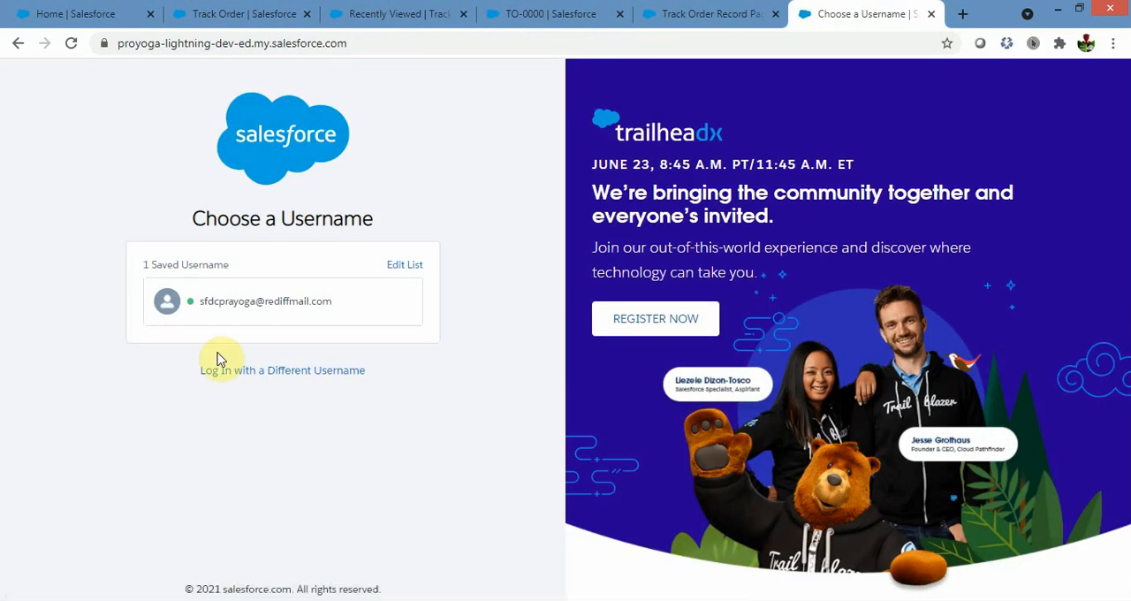
left_click(248, 305)
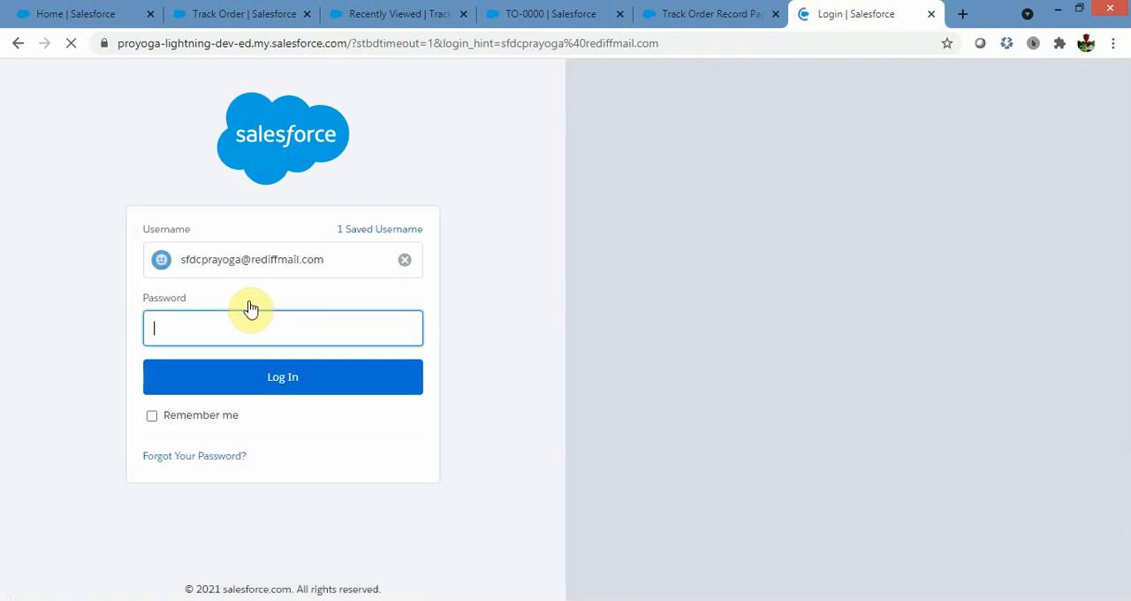
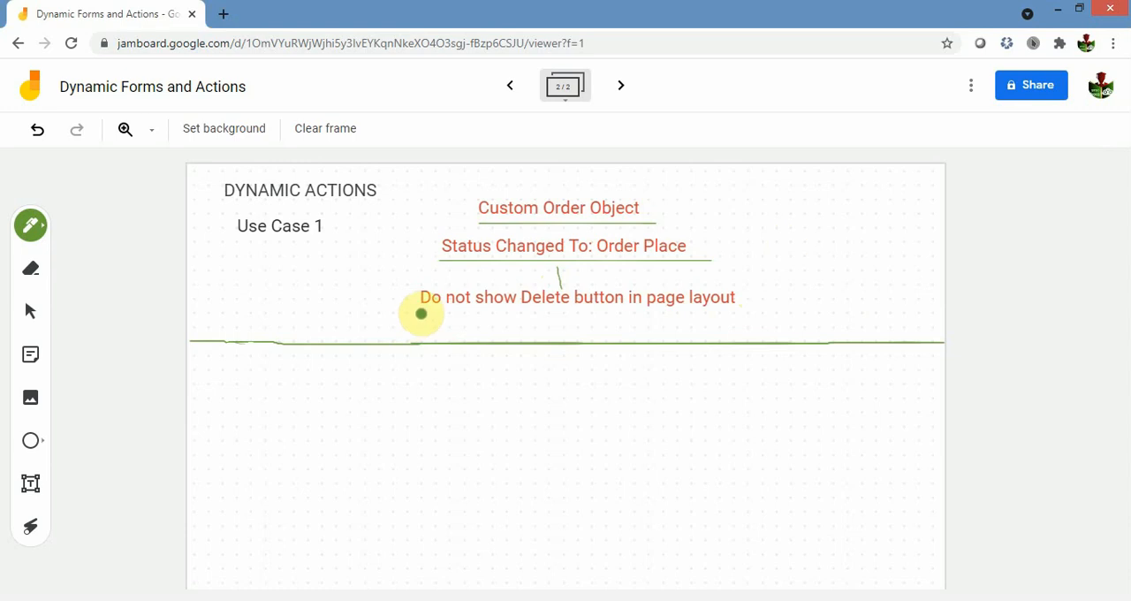
Underline the requirement "Do not show Delete button in page layout" under Dynamic Actions Use Case 1.
left_click_drag(416, 313, 746, 313)
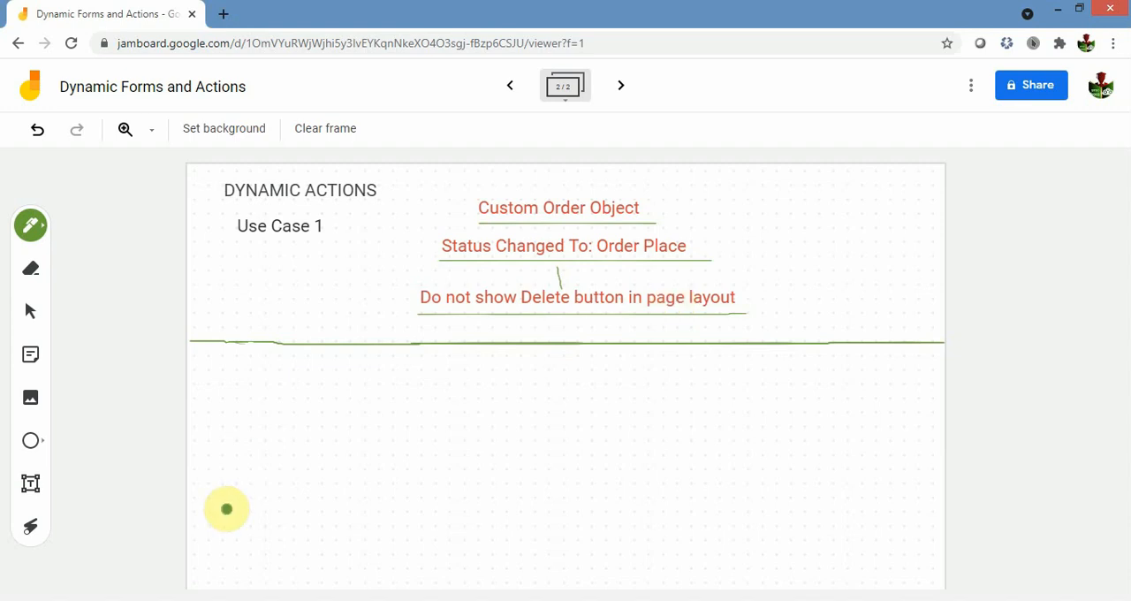
Switch to Salesforce, log in as administrator with the account password, and postpone the mobile phone registration.
left_click(198, 600)
left_click(274, 523)
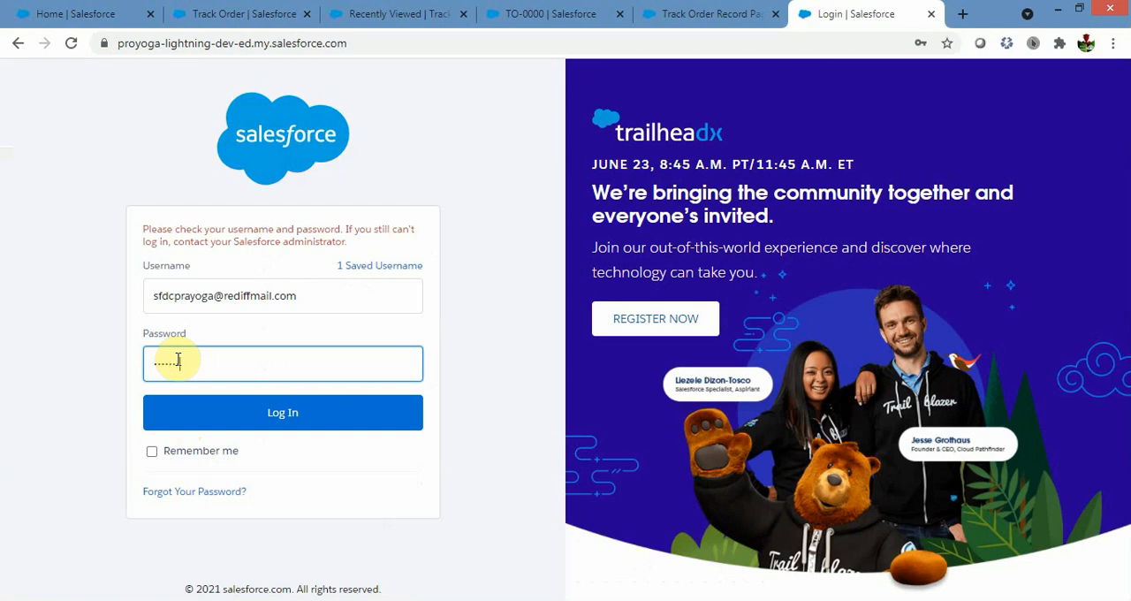
left_click(239, 417)
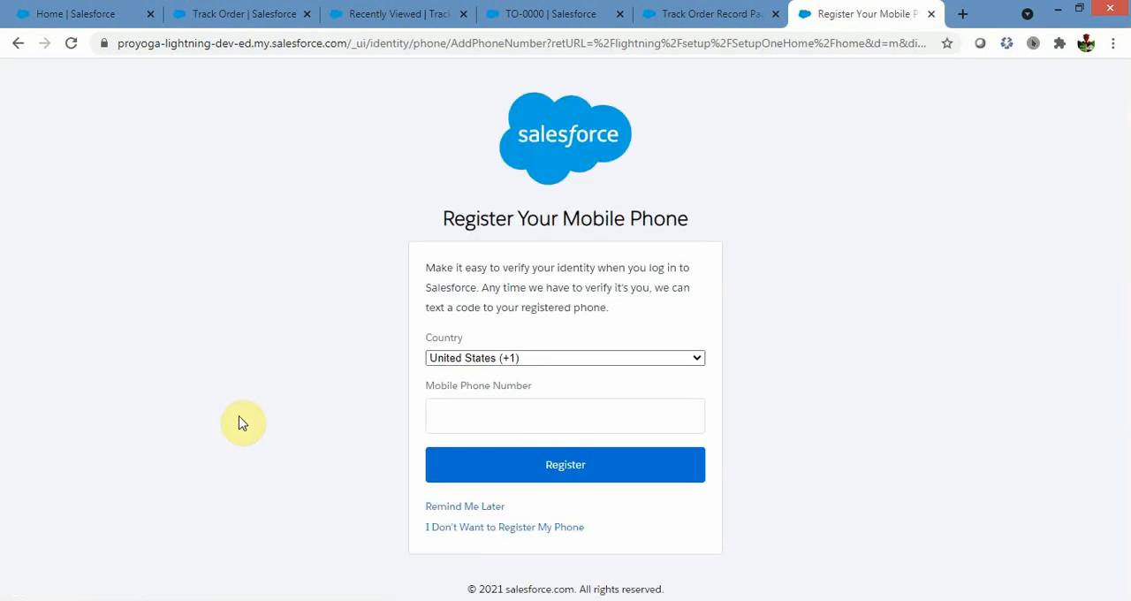
left_click(460, 506)
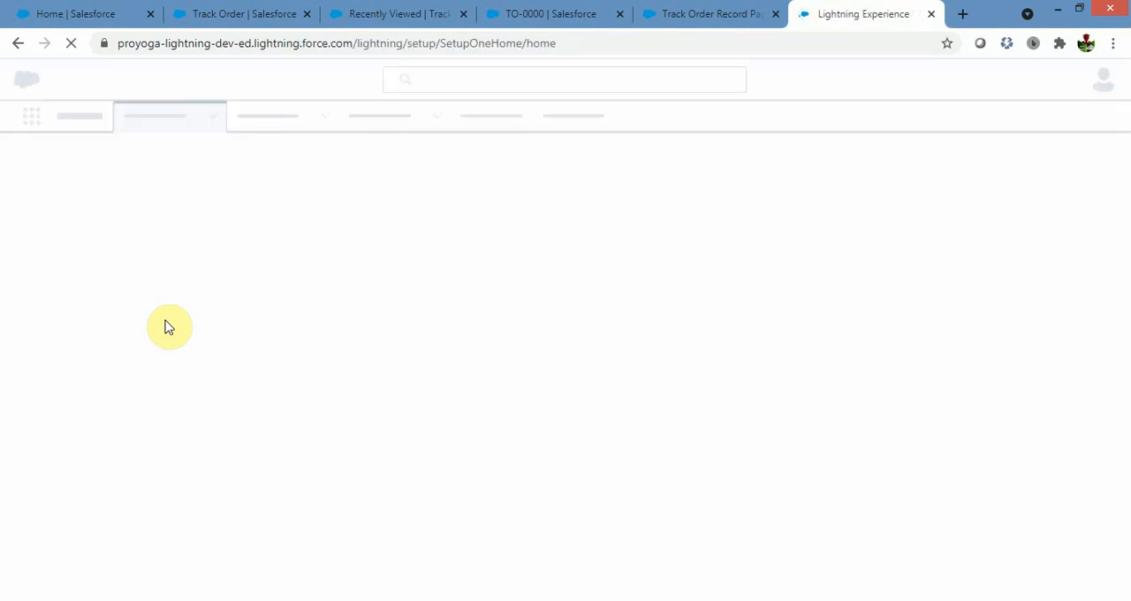
Return to the TO-0000 record and examine its additional actions for Delete alongside the Stage field.
left_click(392, 18)
left_click(538, 16)
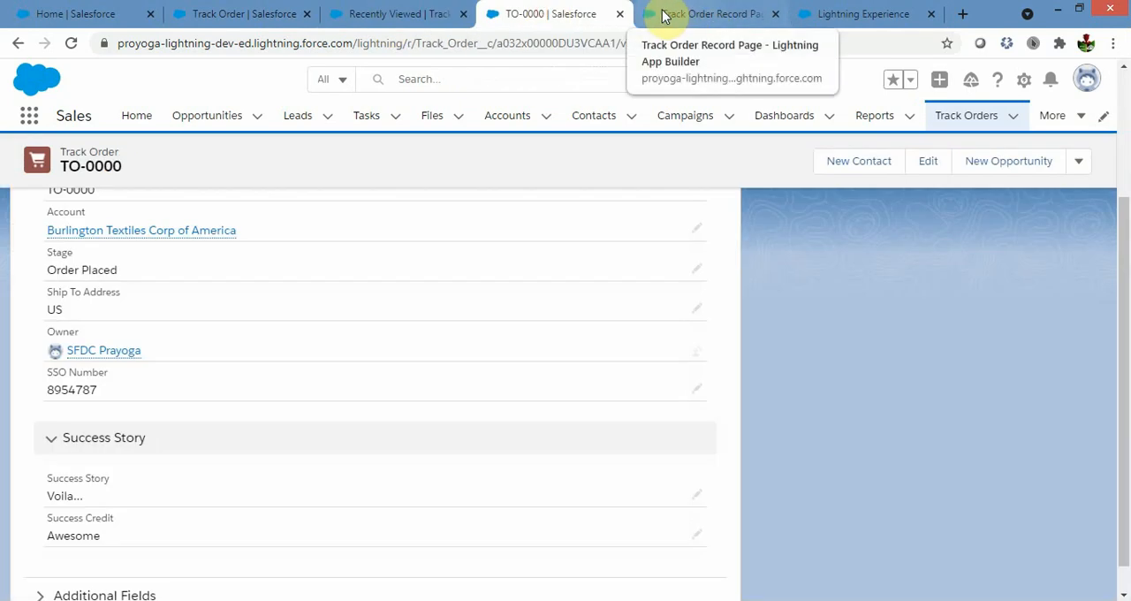
left_click(665, 15)
left_click(548, 14)
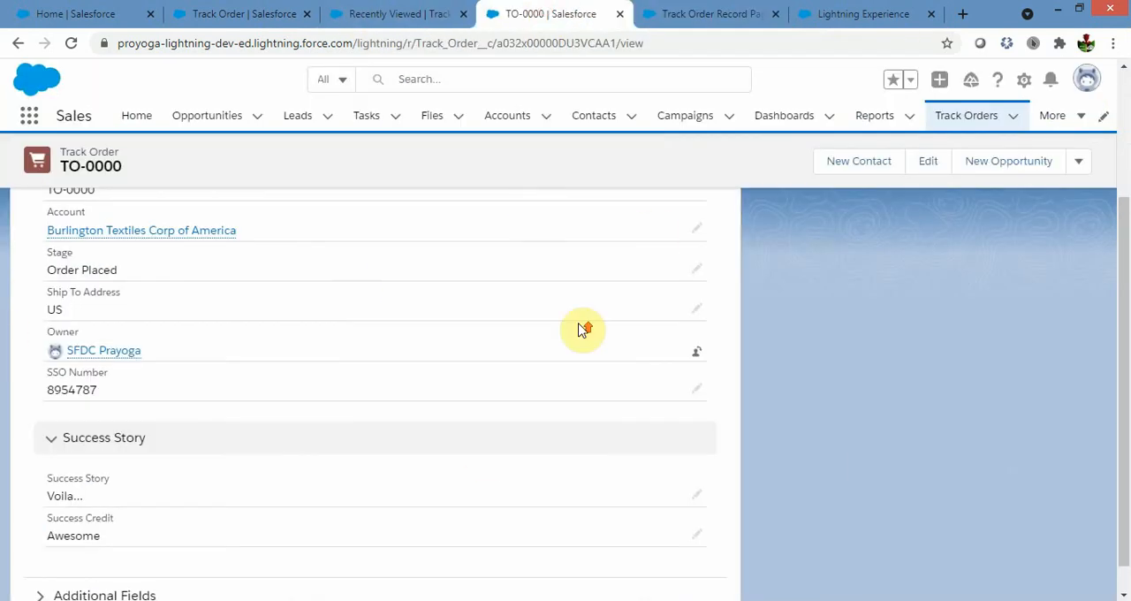
scroll(583, 330, "up", 3)
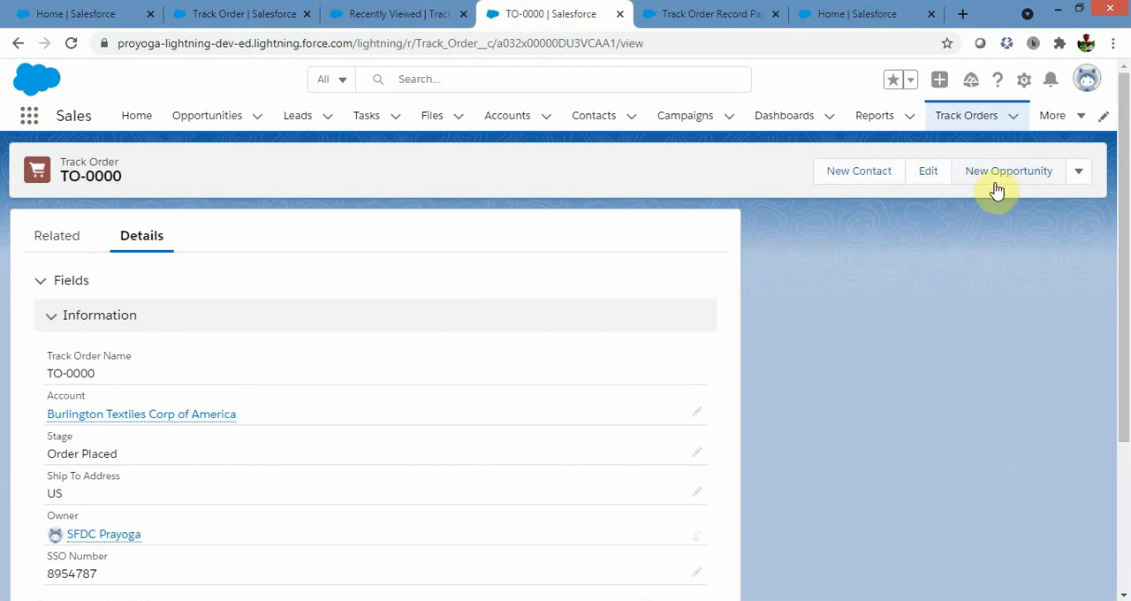
left_click(1080, 175)
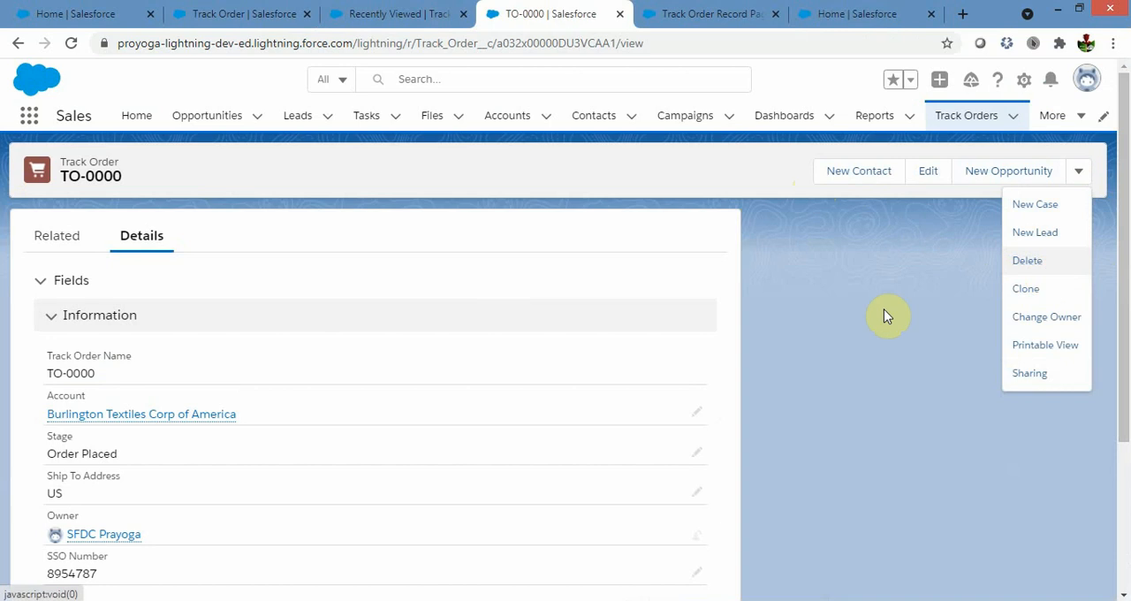
scroll(884, 316, "down", 2)
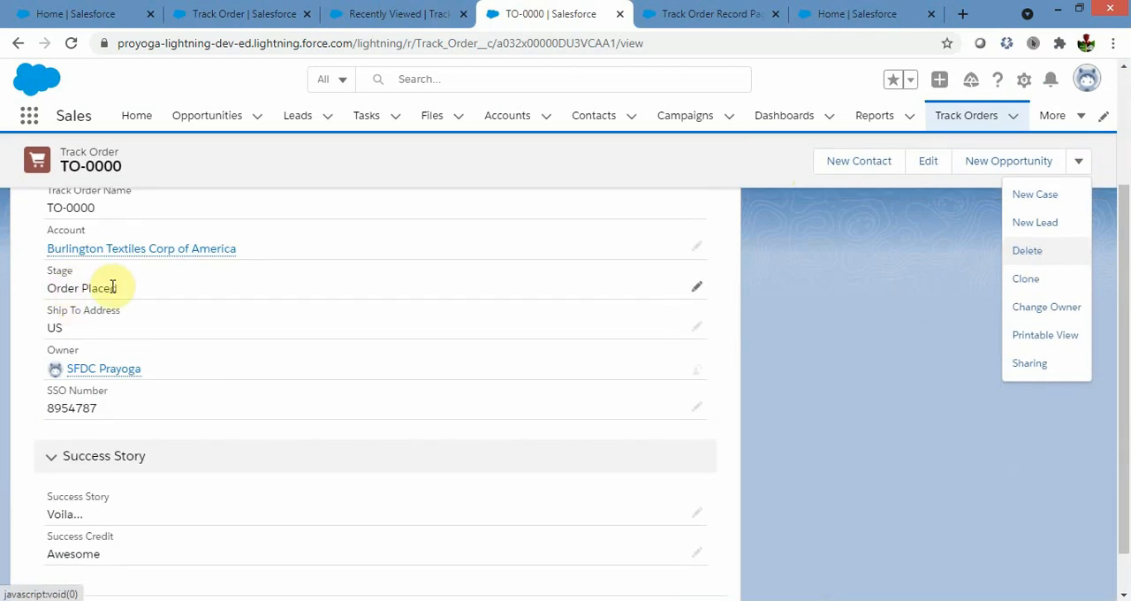
left_click(854, 321)
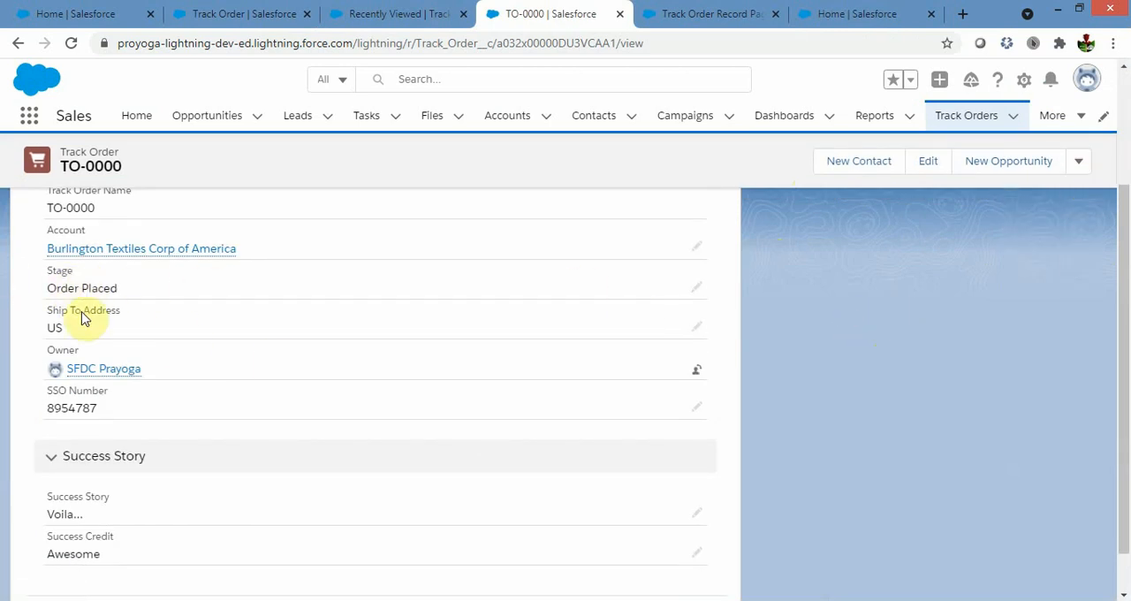
left_click(1080, 163)
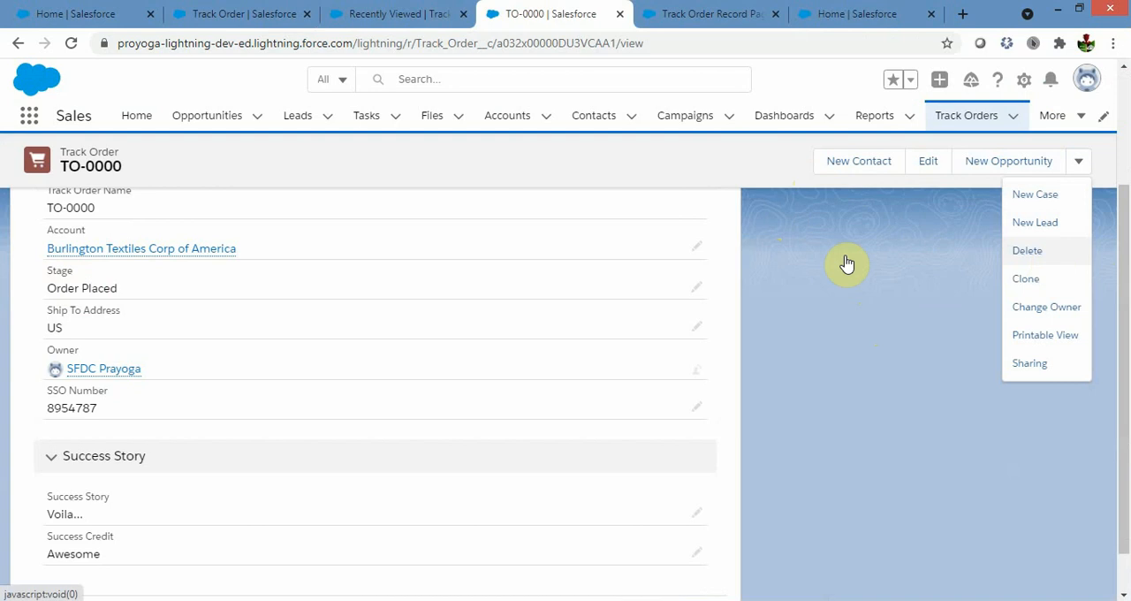
left_click_drag(49, 294, 123, 288)
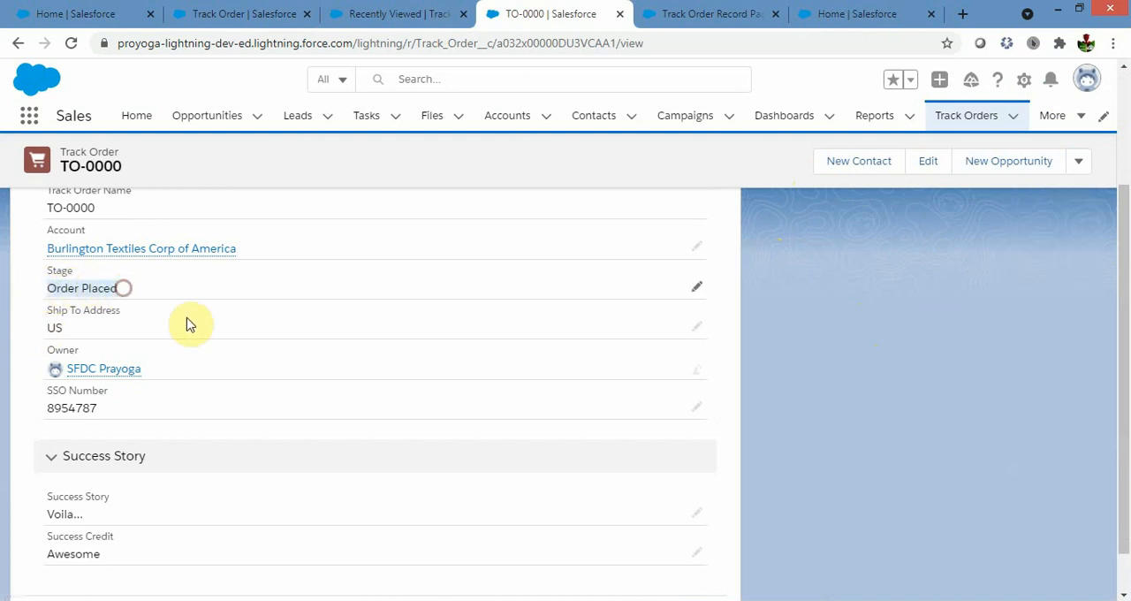
left_click(904, 358)
Set the Stage of TO-0000 to In Progress and save the record.
left_click(700, 288)
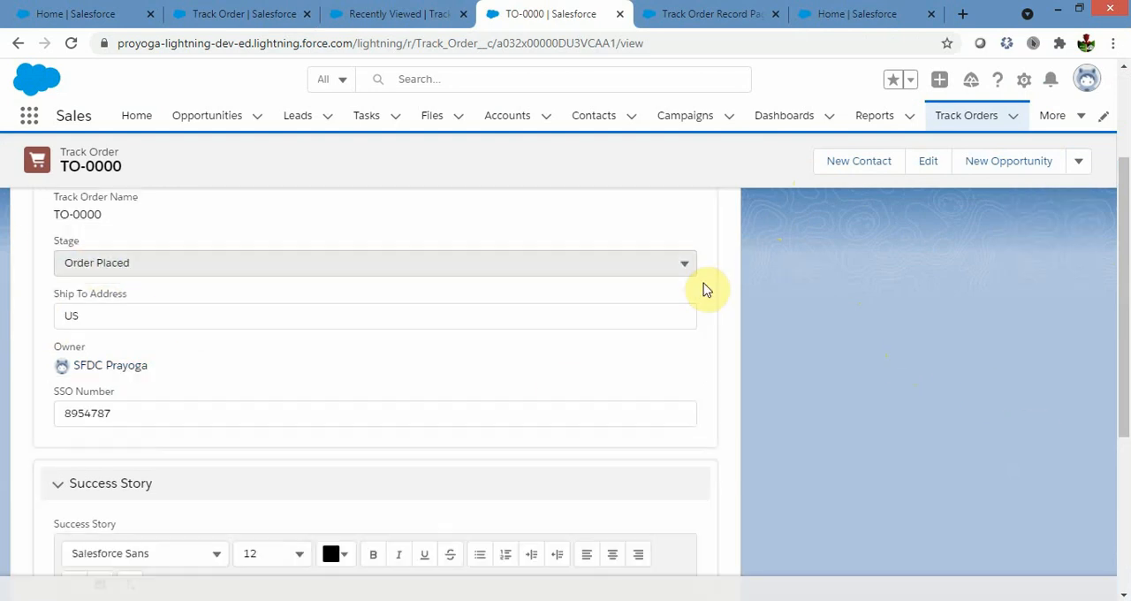
scroll(320, 407, "up", 1)
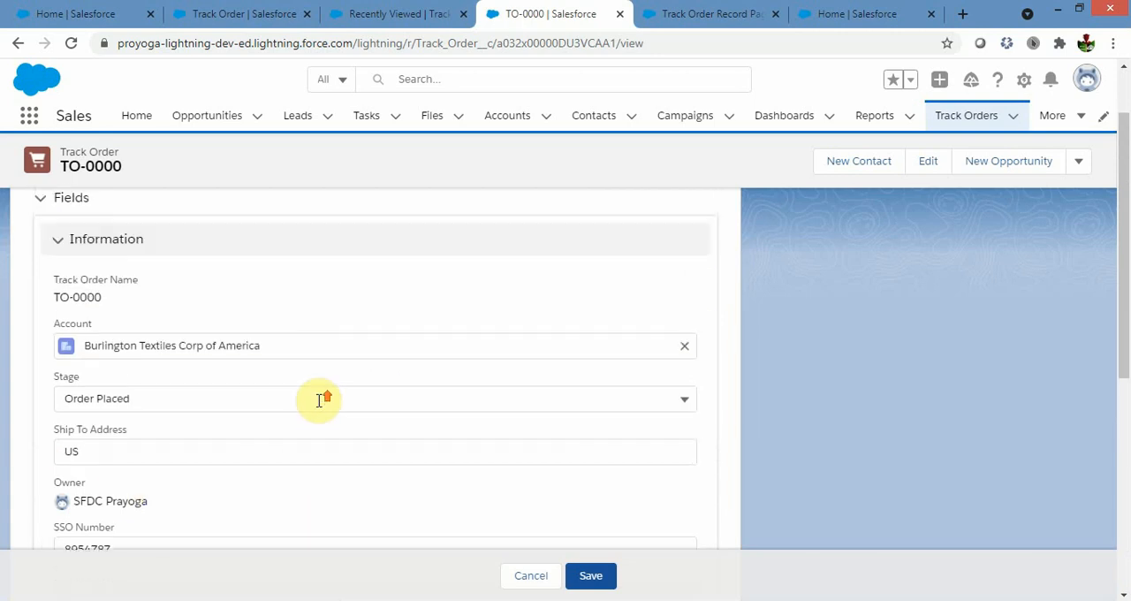
scroll(321, 405, "down", 3)
scroll(320, 405, "down", 2)
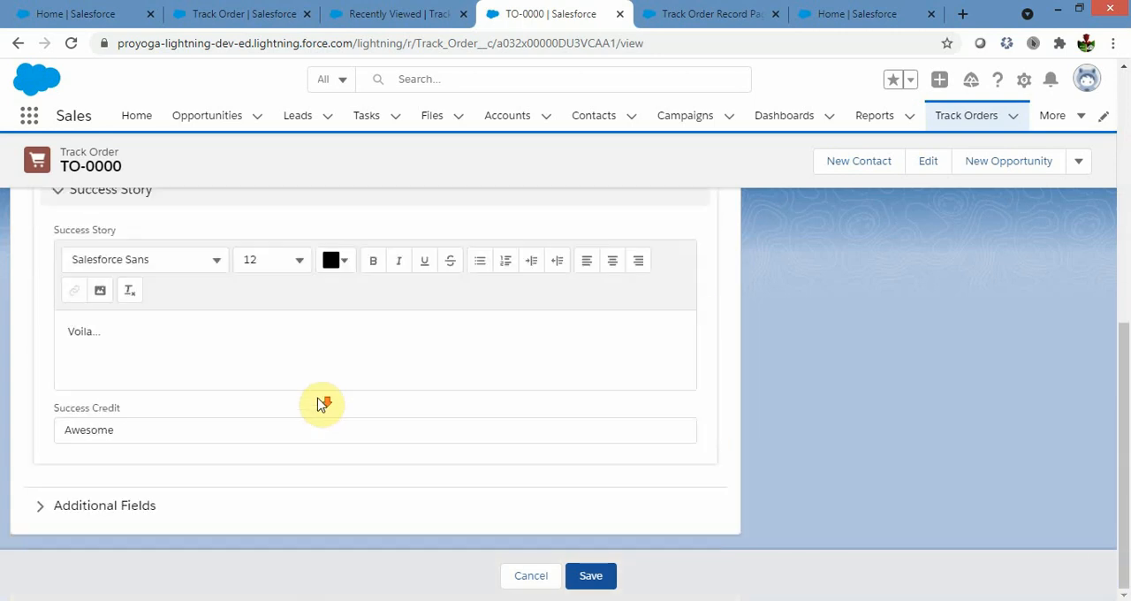
scroll(320, 405, "up", 5)
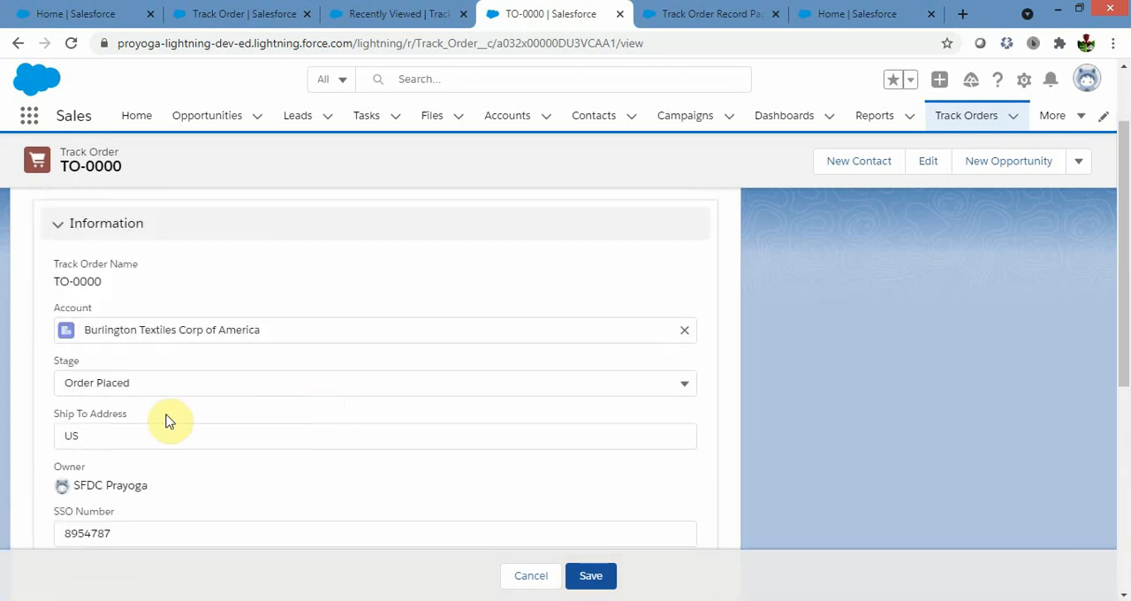
scroll(466, 429, "down", 1)
scroll(321, 430, "down", 3)
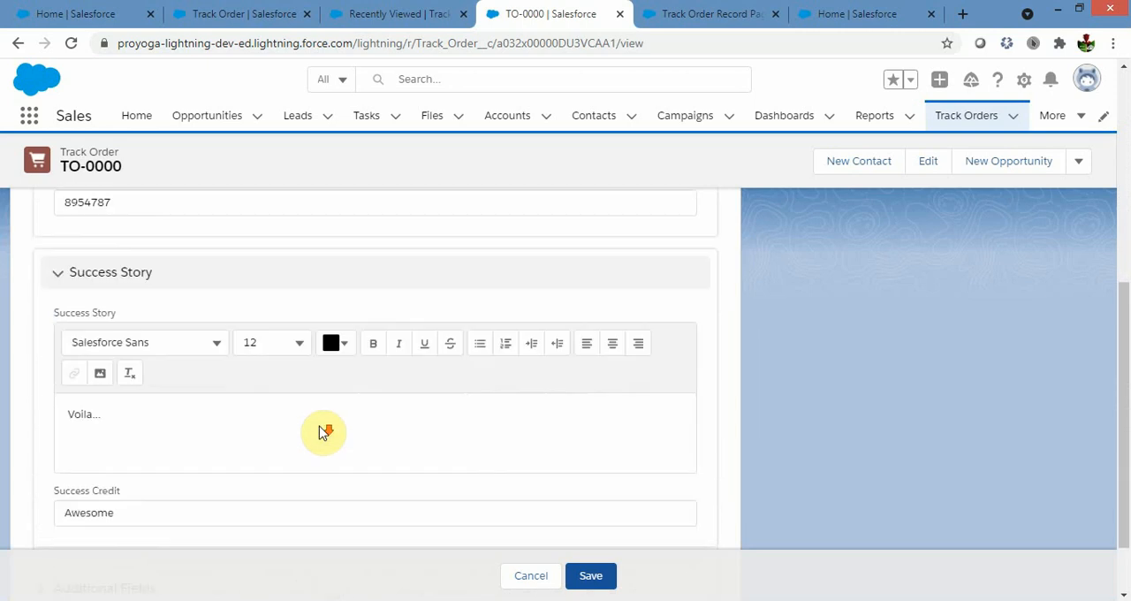
scroll(320, 431, "down", 1)
scroll(321, 430, "up", 4)
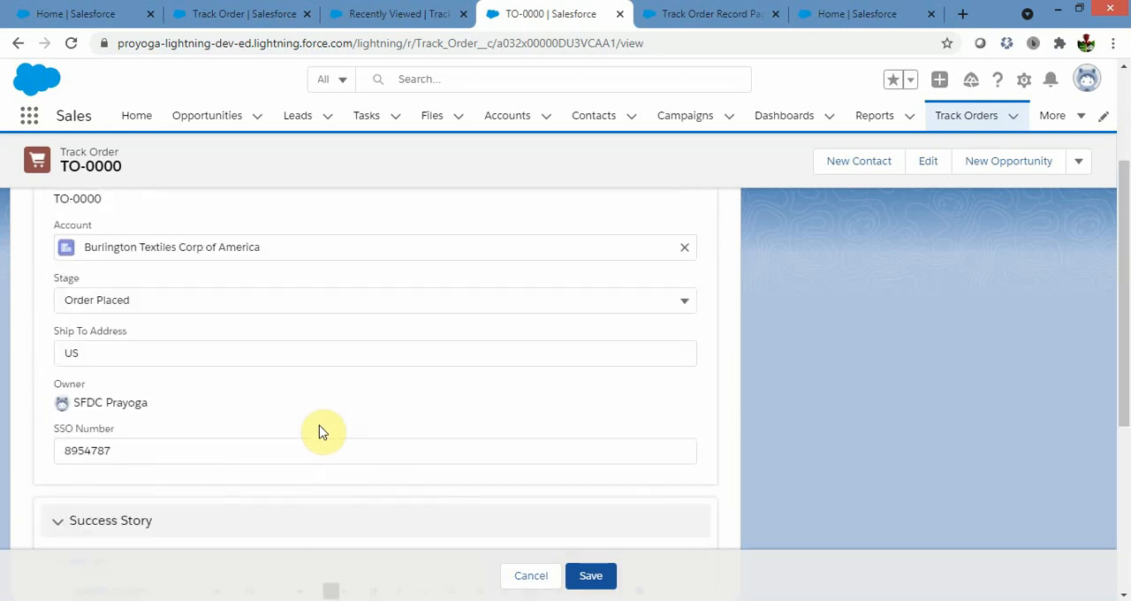
scroll(321, 431, "up", 1)
left_click(308, 382)
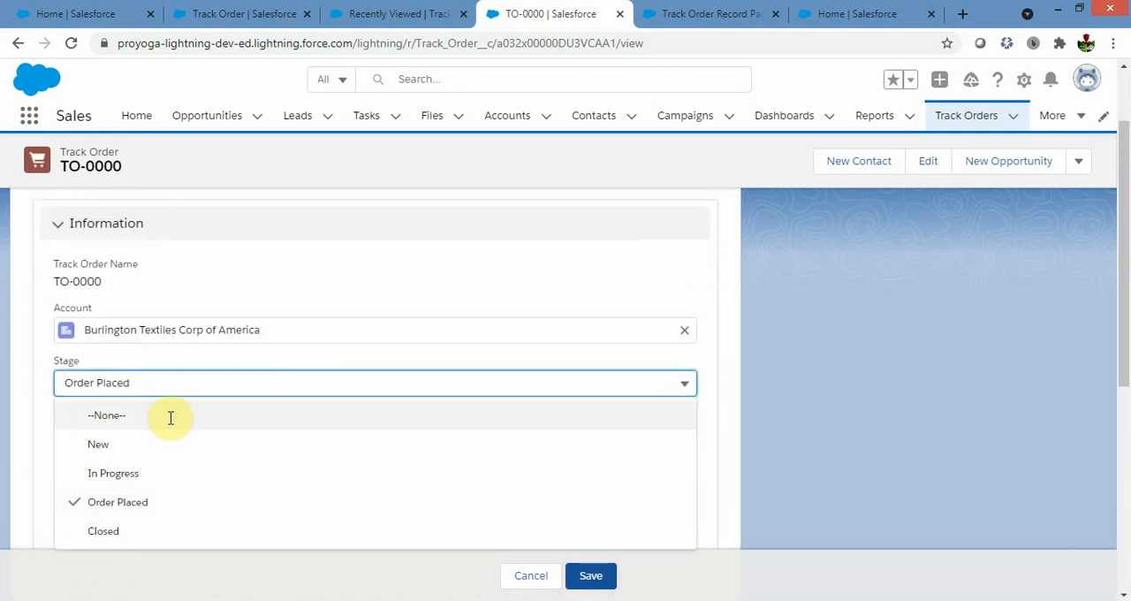
left_click(113, 474)
scroll(757, 383, "down", 2)
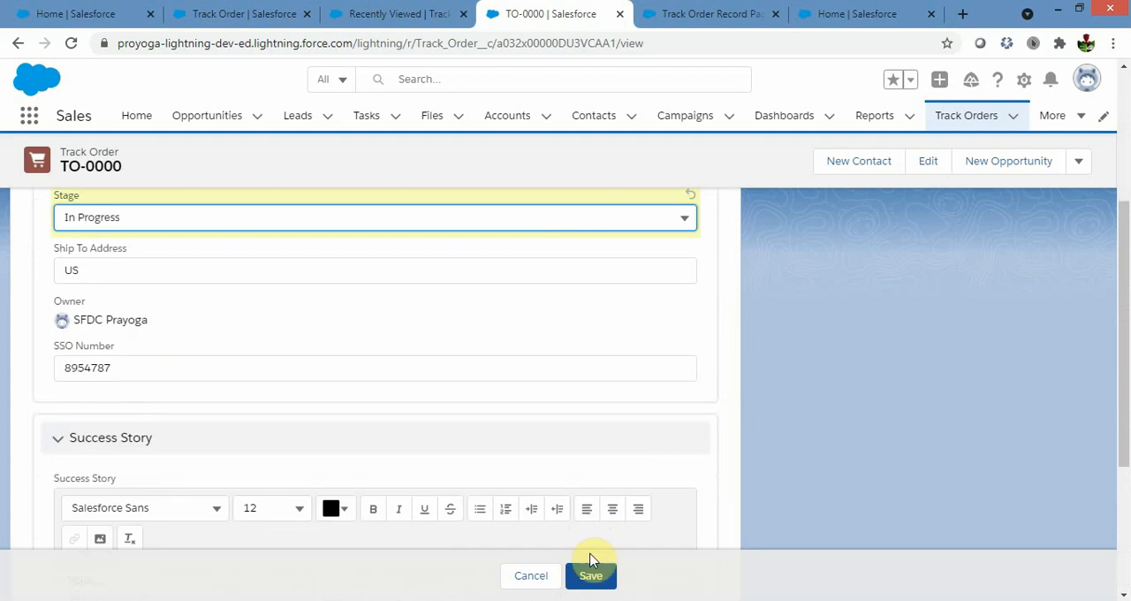
left_click(592, 577)
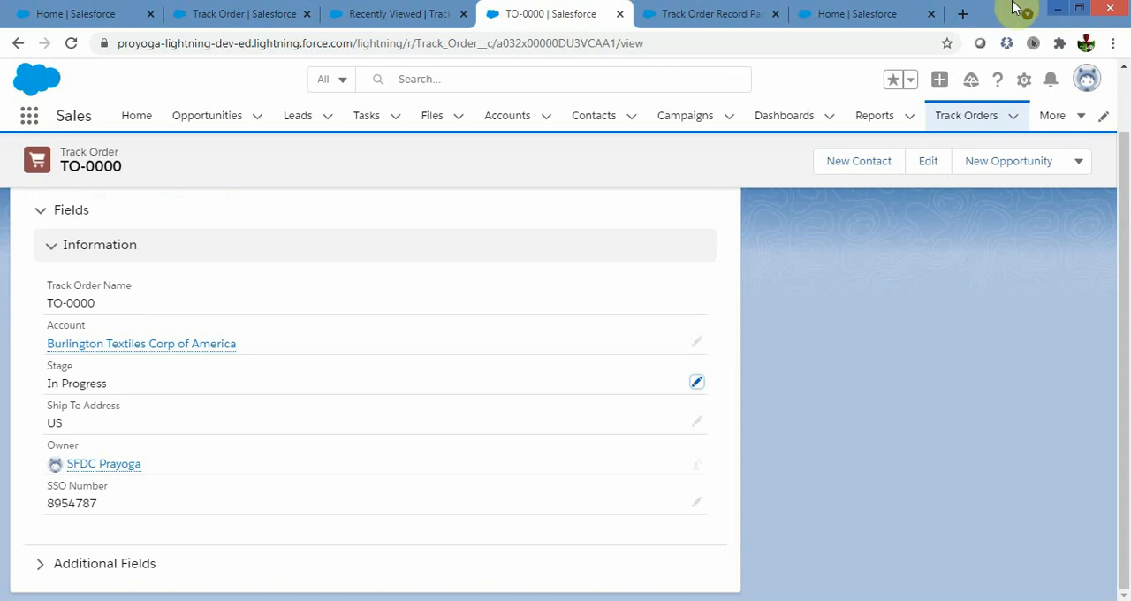
Reload the Track Order Record Page in the Lightning App Builder.
left_click(661, 13)
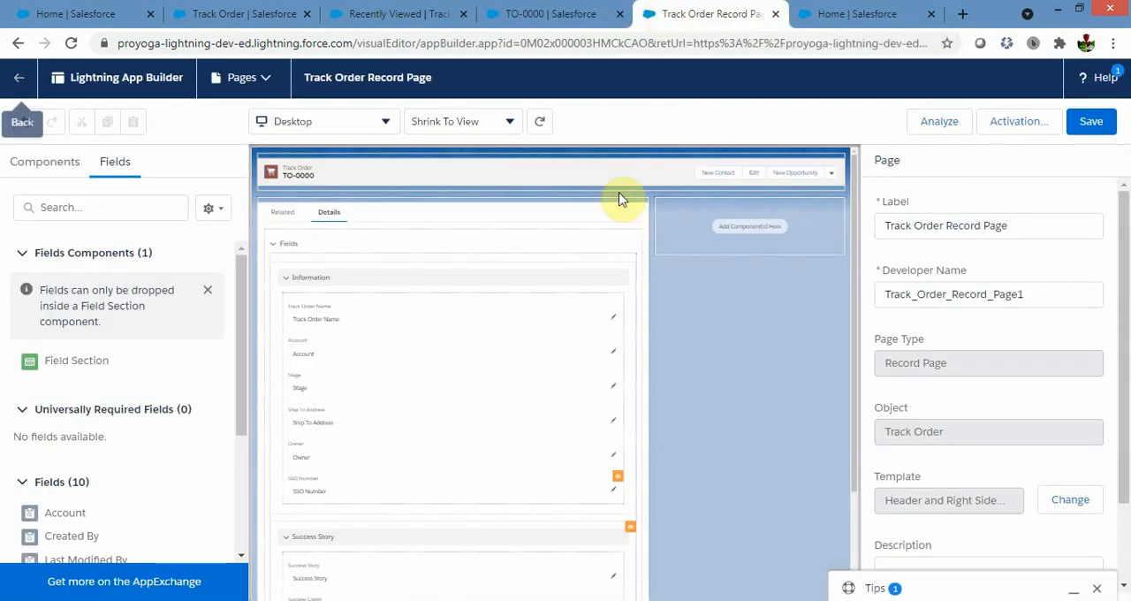
left_click(71, 43)
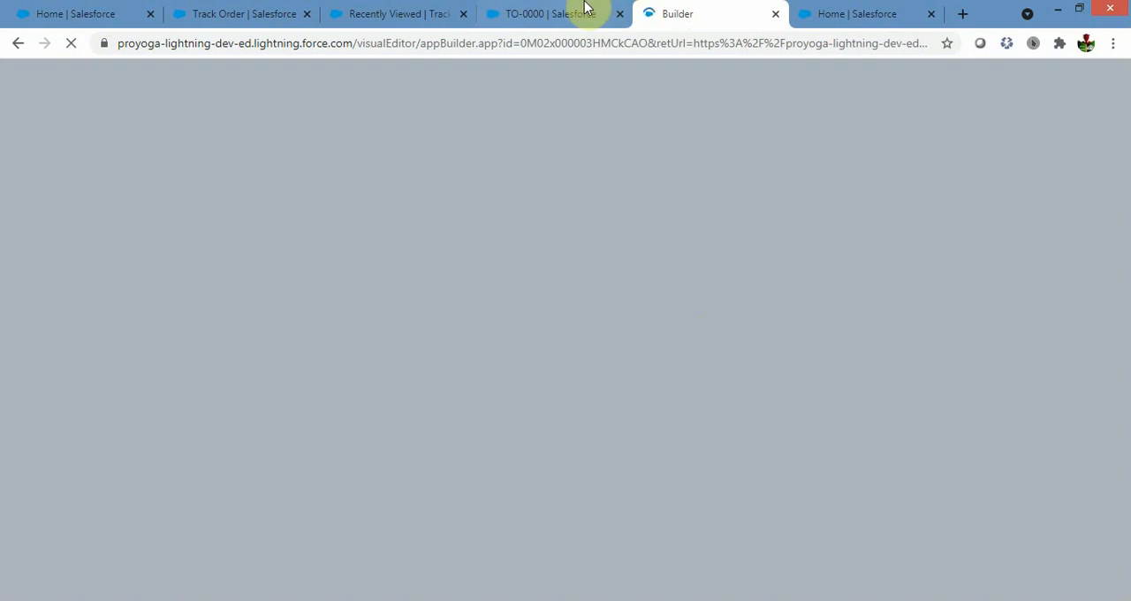
left_click(543, 14)
left_click(682, 15)
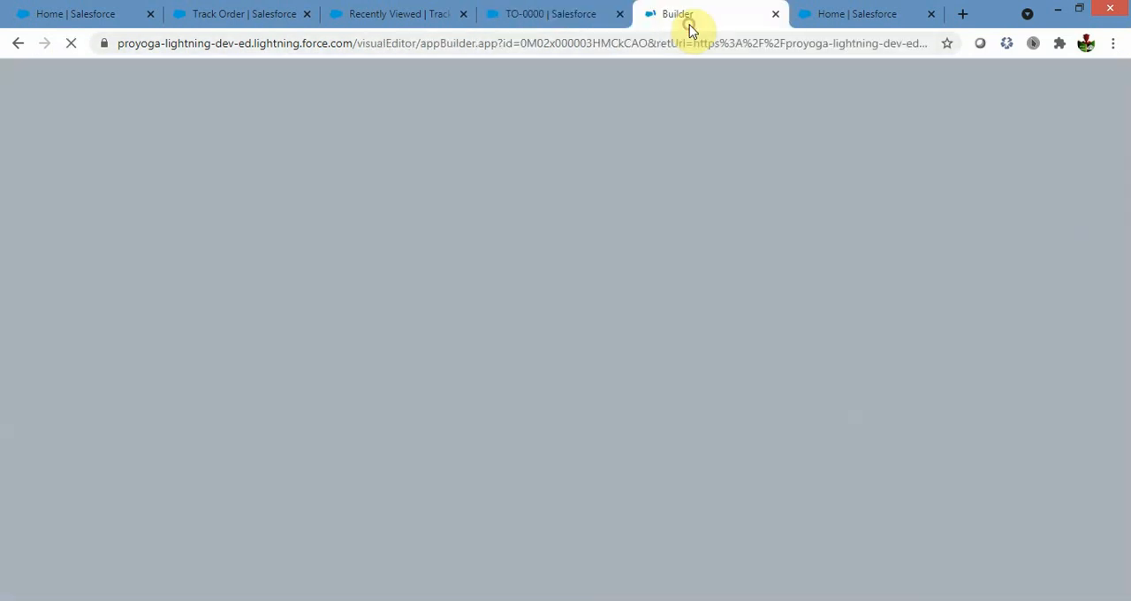
left_click(530, 16)
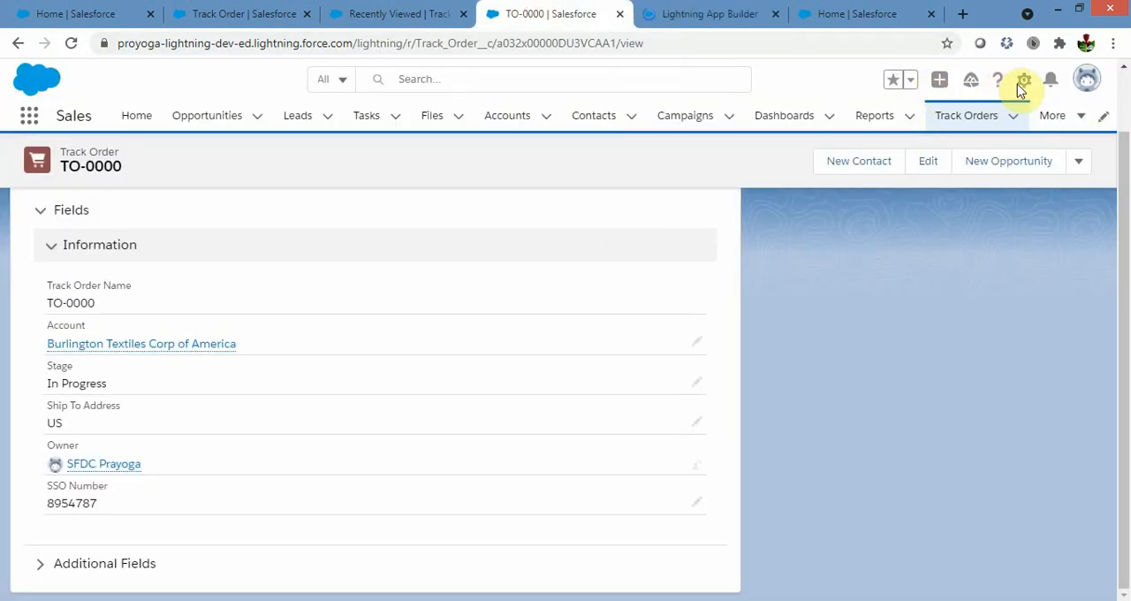
left_click(1025, 85)
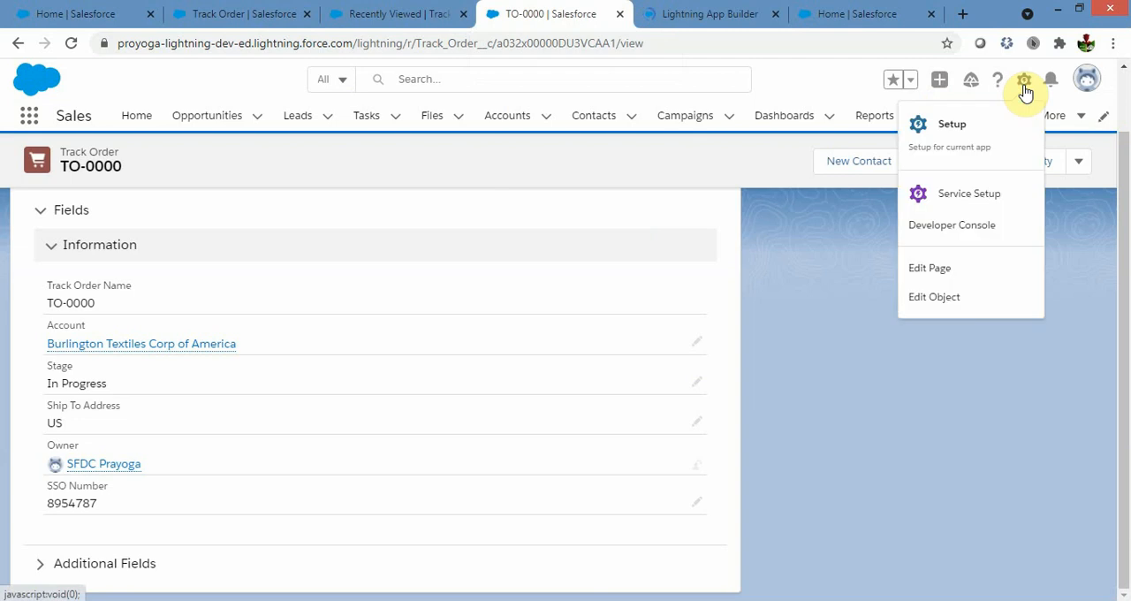
left_click(937, 280)
left_click(696, 17)
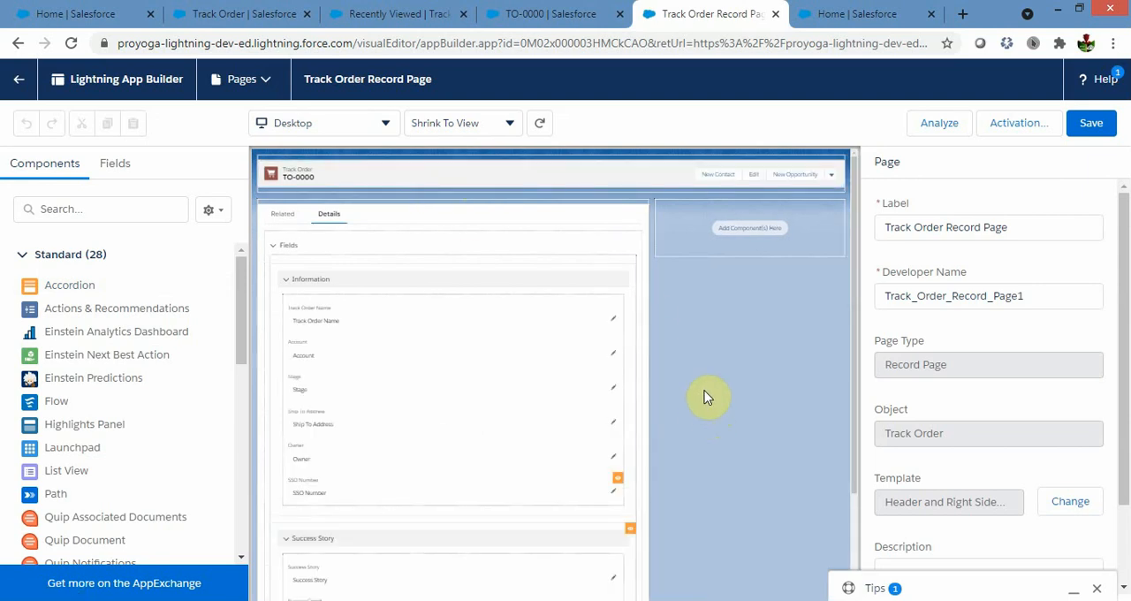
Upgrade the page's Highlights Panel to Dynamic Actions by migrating the actions from Track Order Layout.
left_click(462, 173)
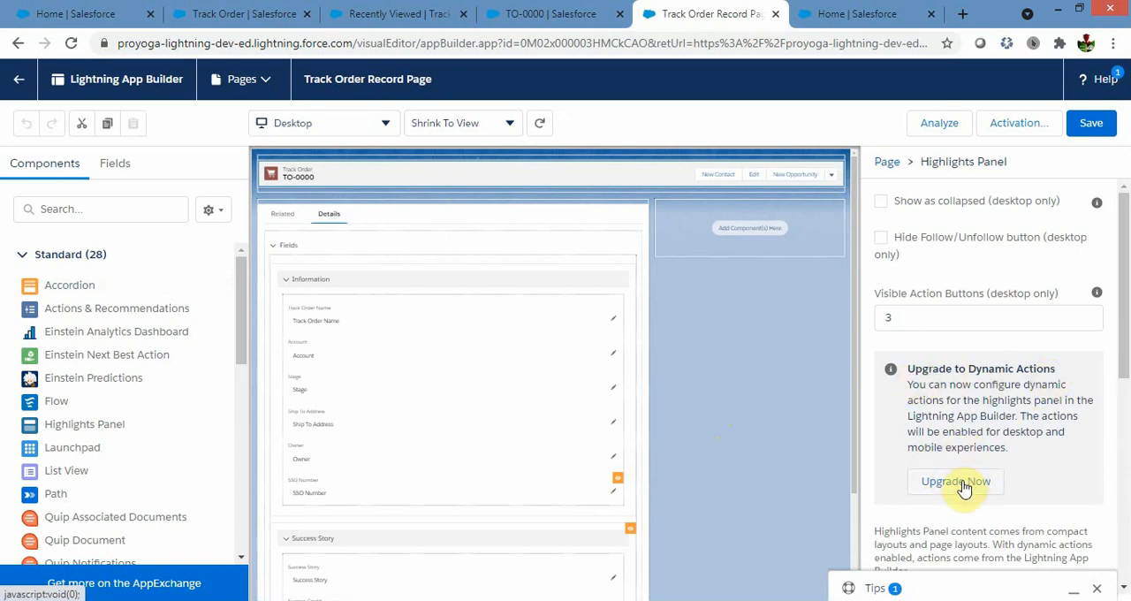
left_click(964, 485)
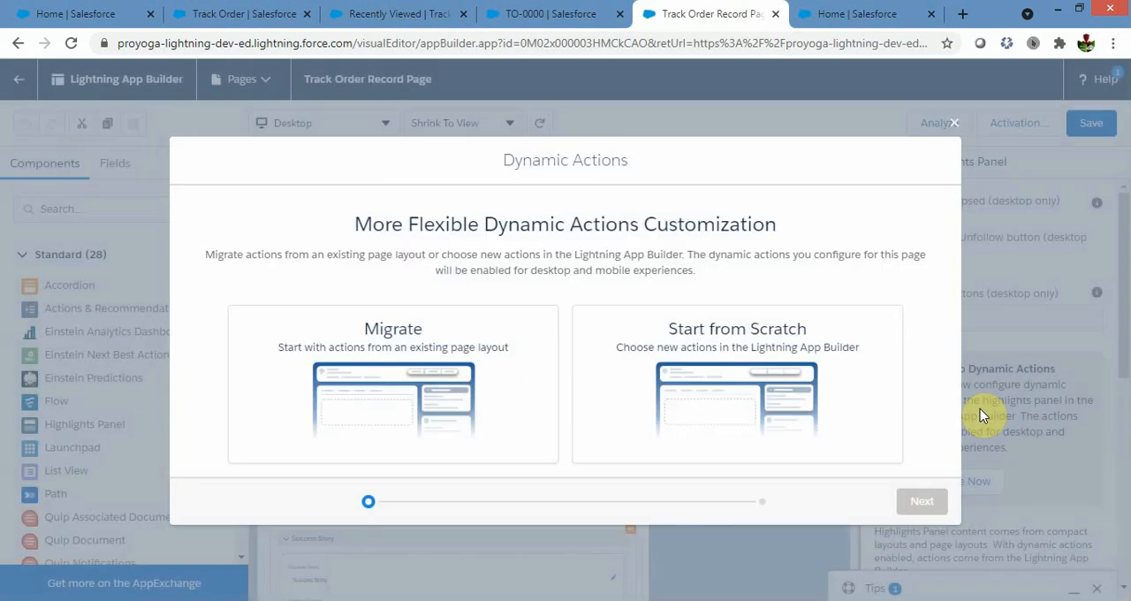
left_click(802, 391)
left_click(550, 398)
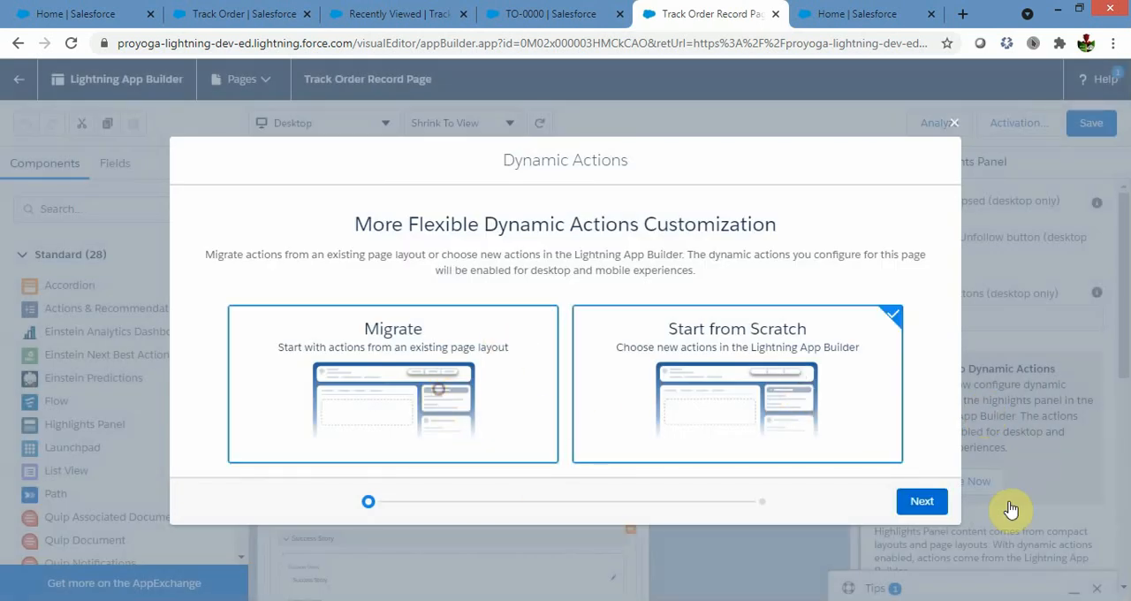
left_click(922, 502)
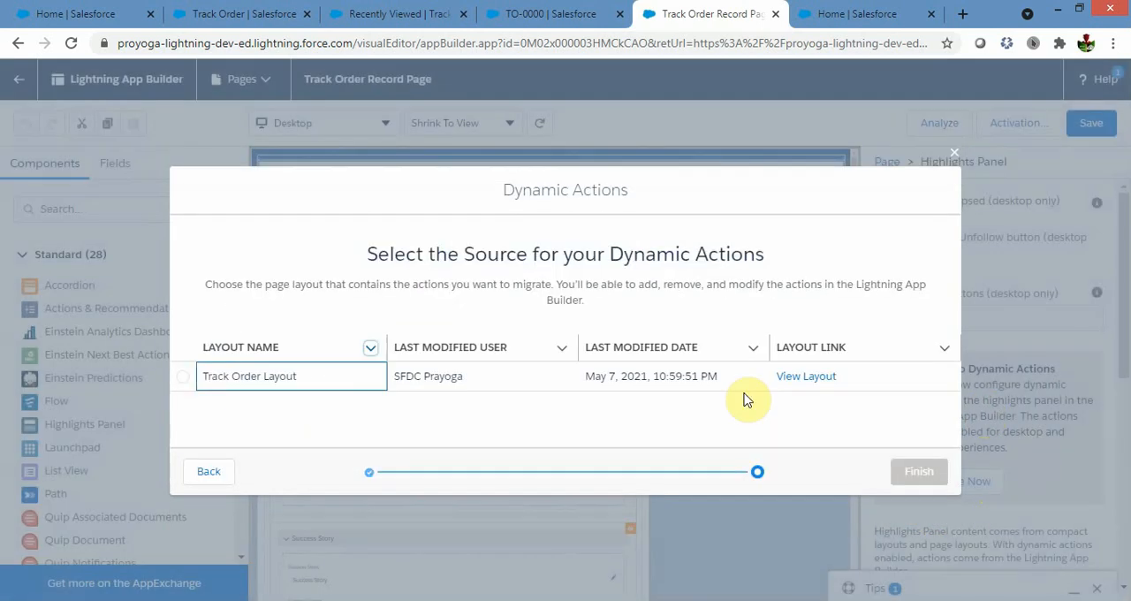
left_click(182, 377)
left_click(919, 471)
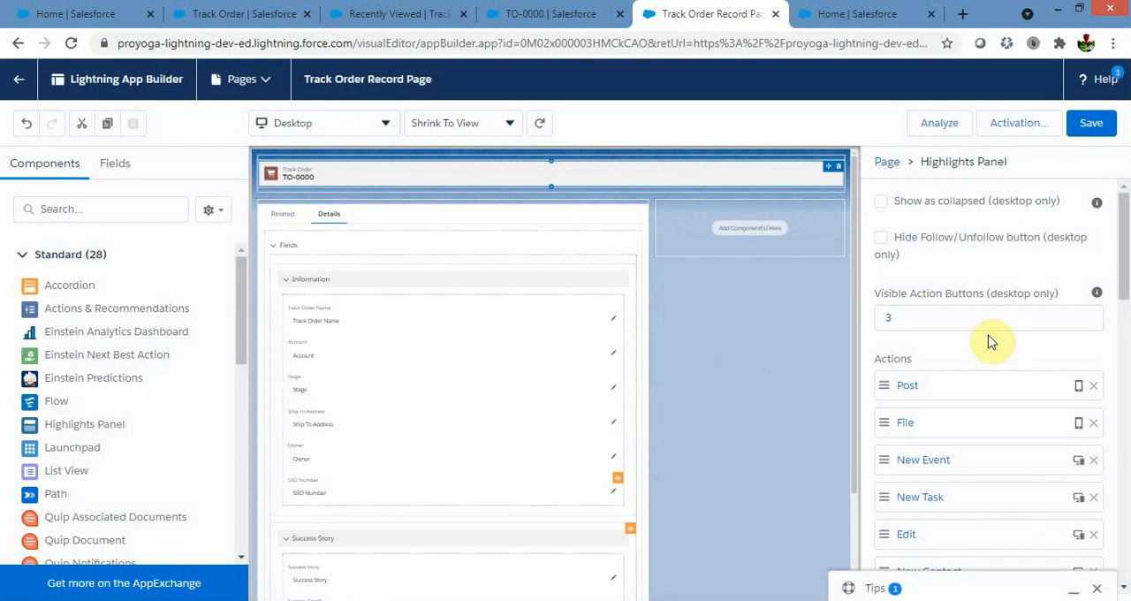
Remove the Post, New Event, New Task and Log a Call actions from the Highlights Panel.
left_click(915, 317)
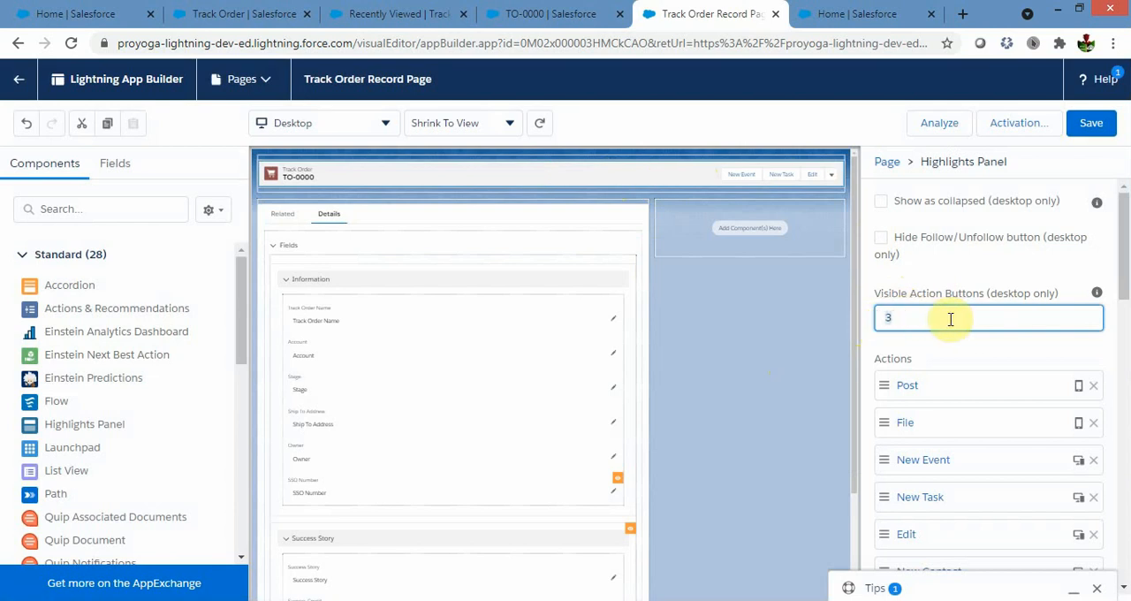
scroll(952, 320, "down", 2)
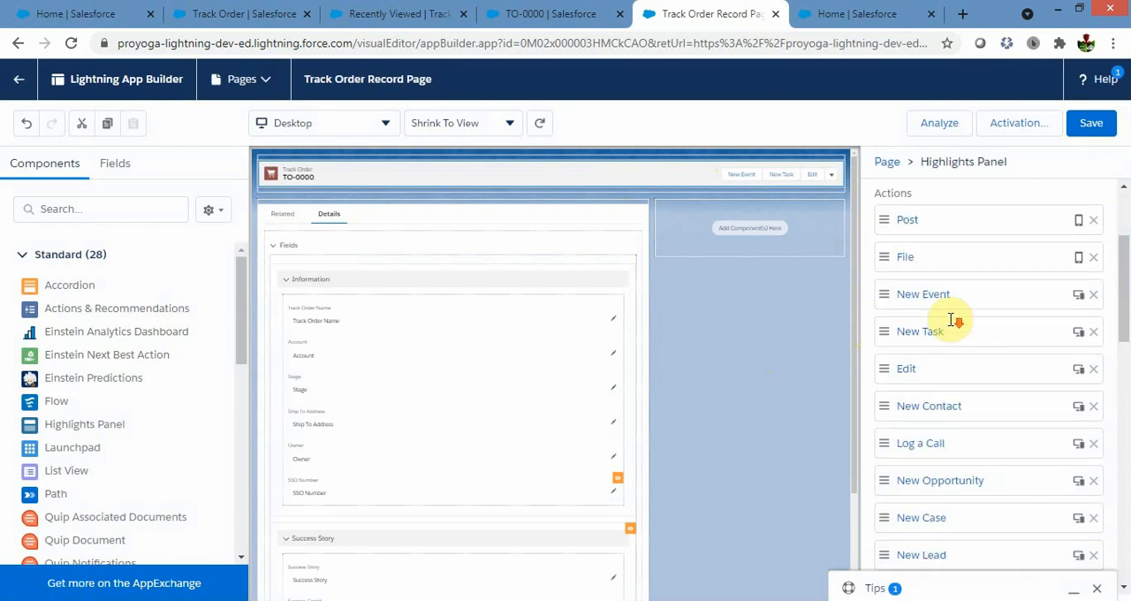
left_click(1095, 221)
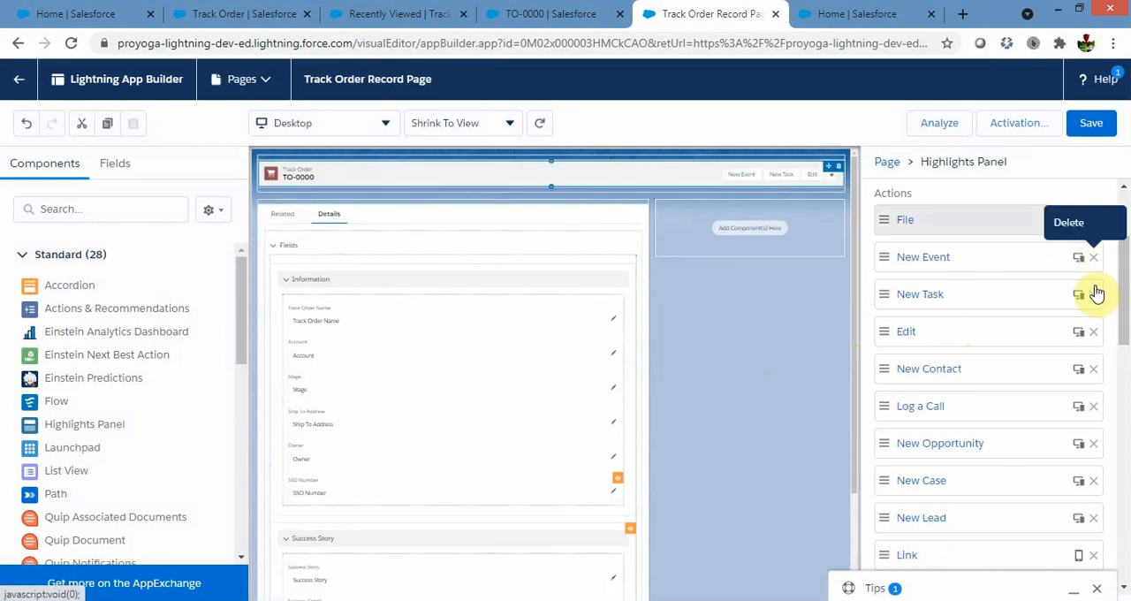
left_click(1094, 256)
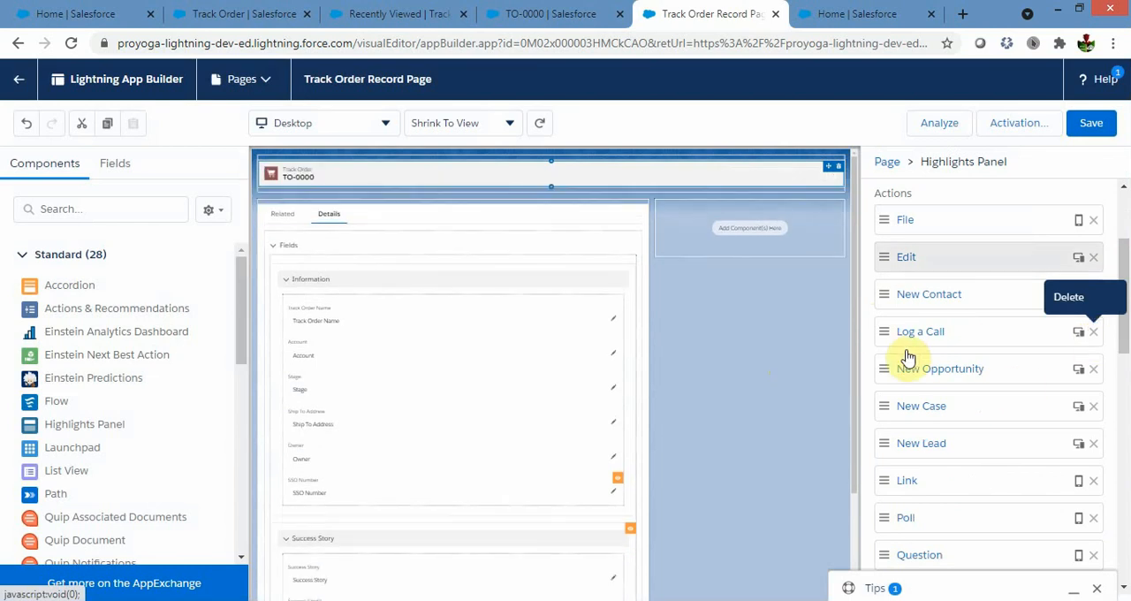
left_click(1095, 332)
scroll(939, 454, "up", 3)
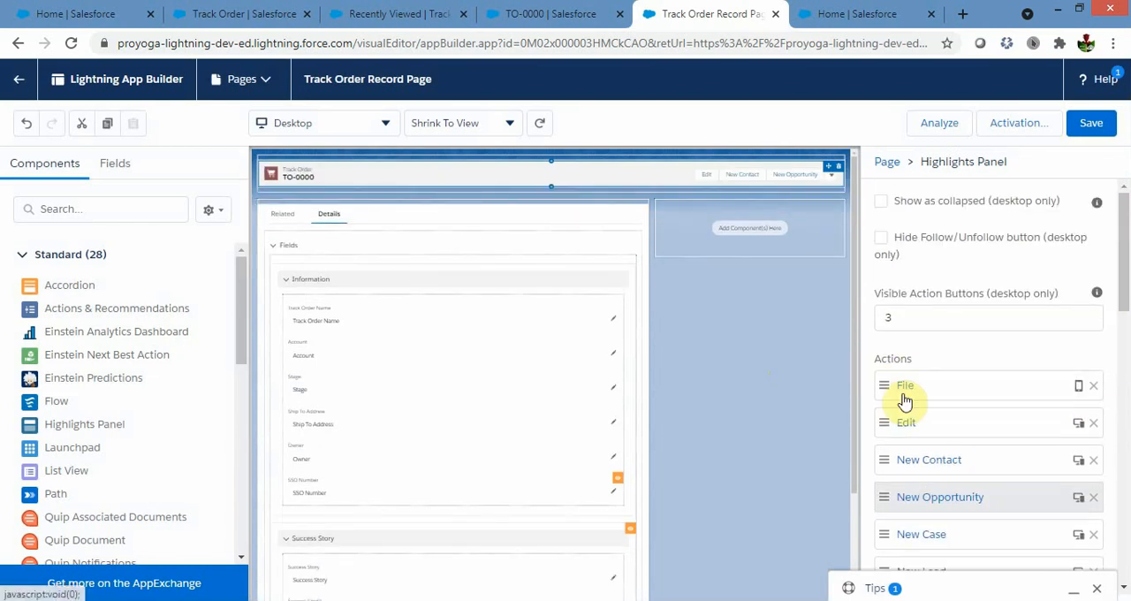
Move the Edit action above File so that it is first in the Highlights Panel's action order.
scroll(913, 351, "down", 1)
left_click_drag(918, 351, 942, 302)
scroll(992, 439, "down", 1)
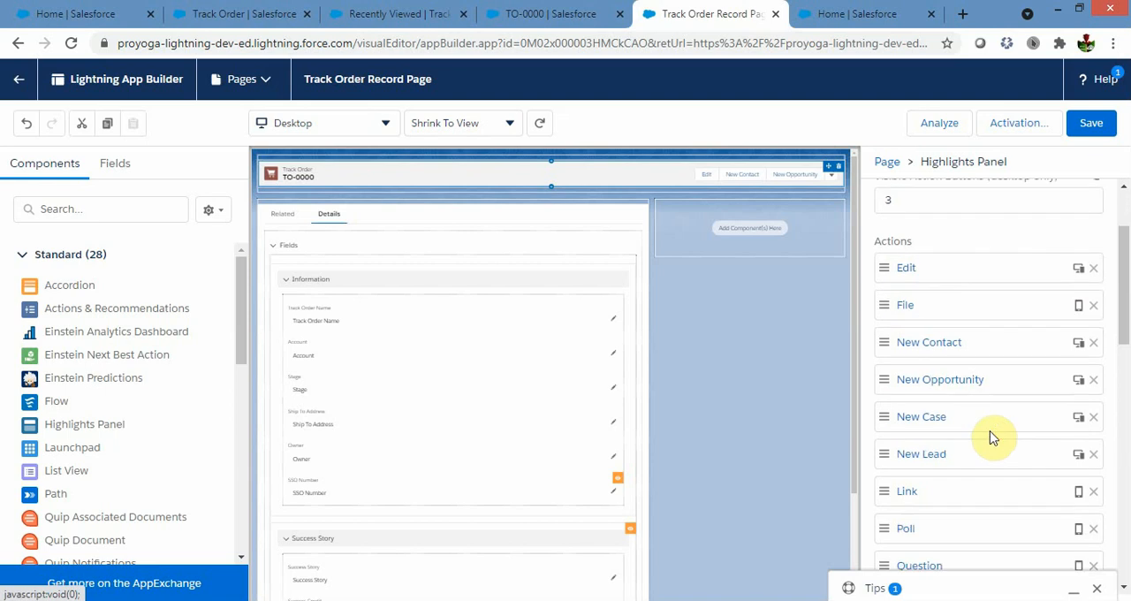
scroll(992, 438, "up", 2)
scroll(993, 438, "down", 1)
scroll(993, 438, "up", 1)
scroll(993, 433, "up", 1)
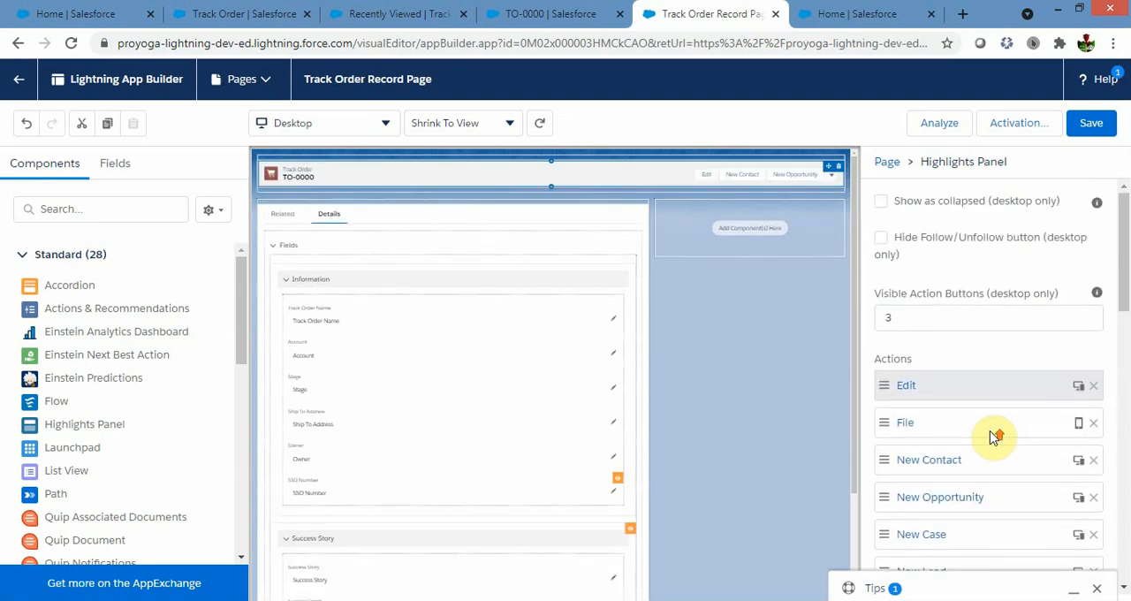
Move the Delete action directly below Edit in the Highlights Panel's action order.
scroll(993, 434, "down", 4)
left_click_drag(922, 400, 953, 203)
scroll(981, 351, "up", 3)
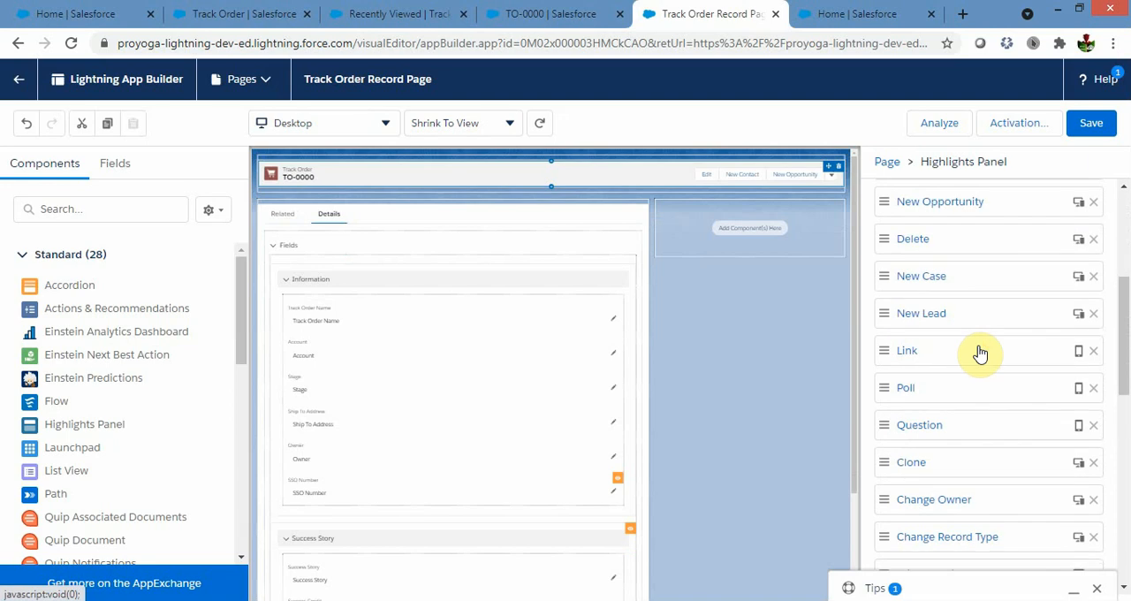
left_click_drag(957, 378, 955, 254)
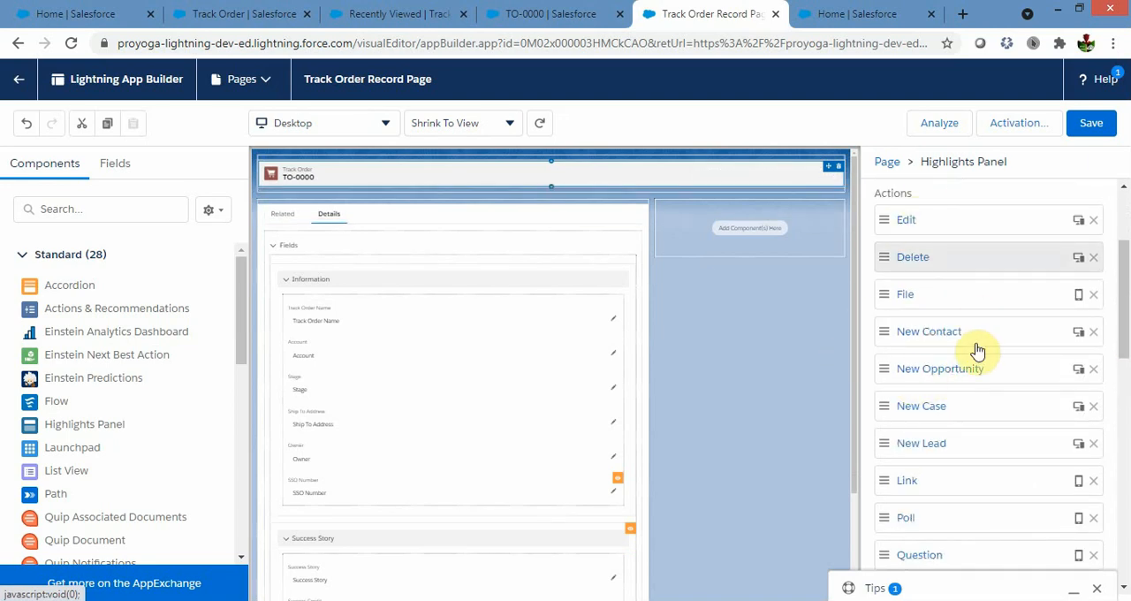
scroll(979, 376, "down", 2)
scroll(978, 385, "up", 4)
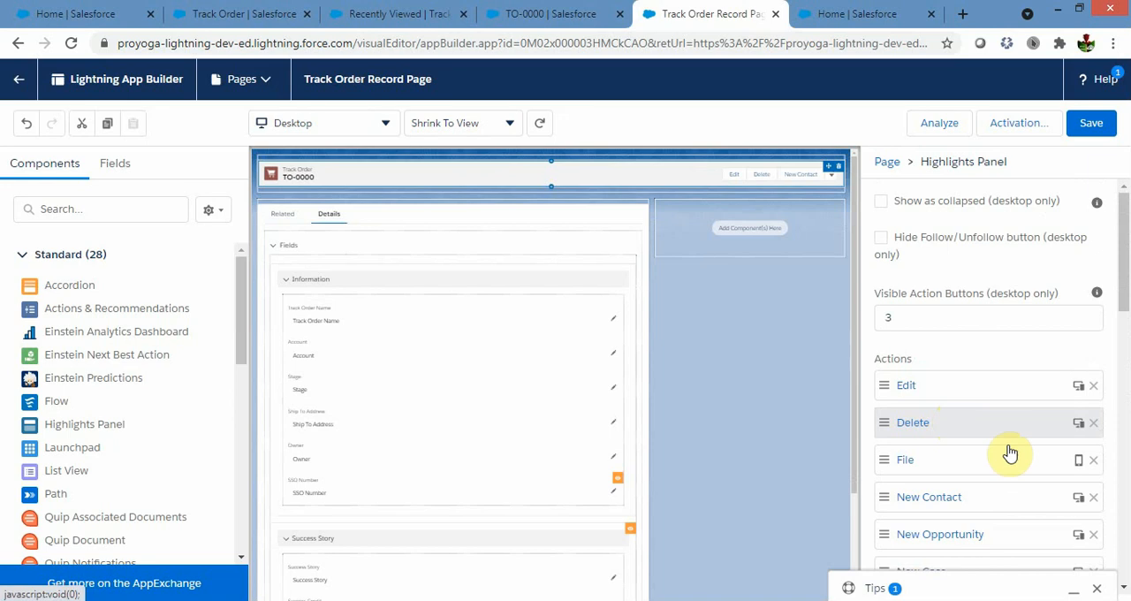
Fill in a new visibility filter for the Delete action using the record field Stage, Not Equal and Order Placed.
left_click(942, 432)
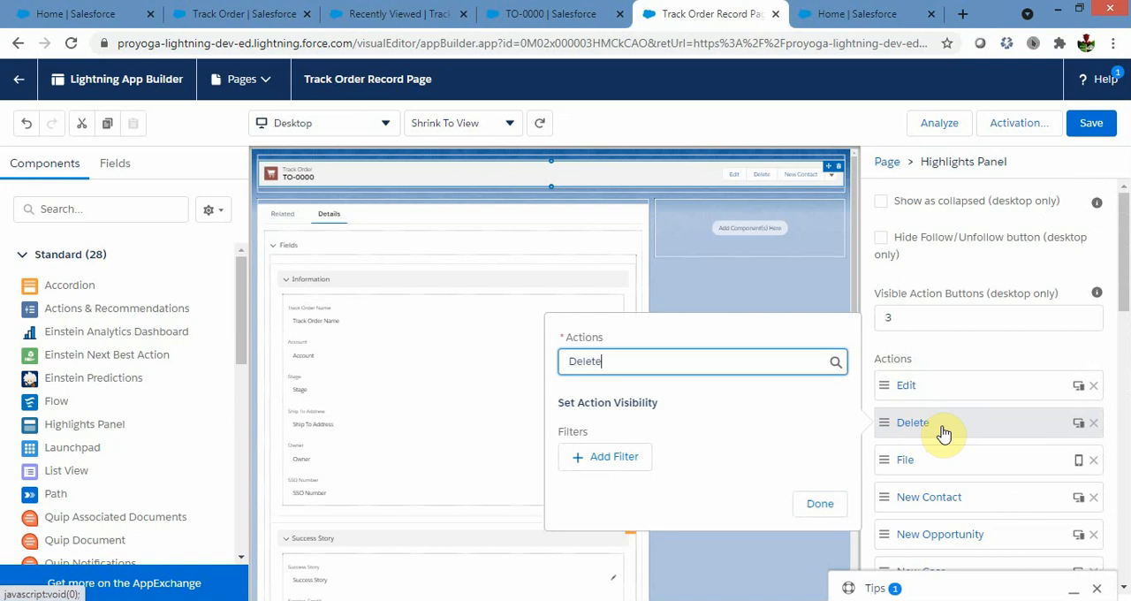
left_click(616, 458)
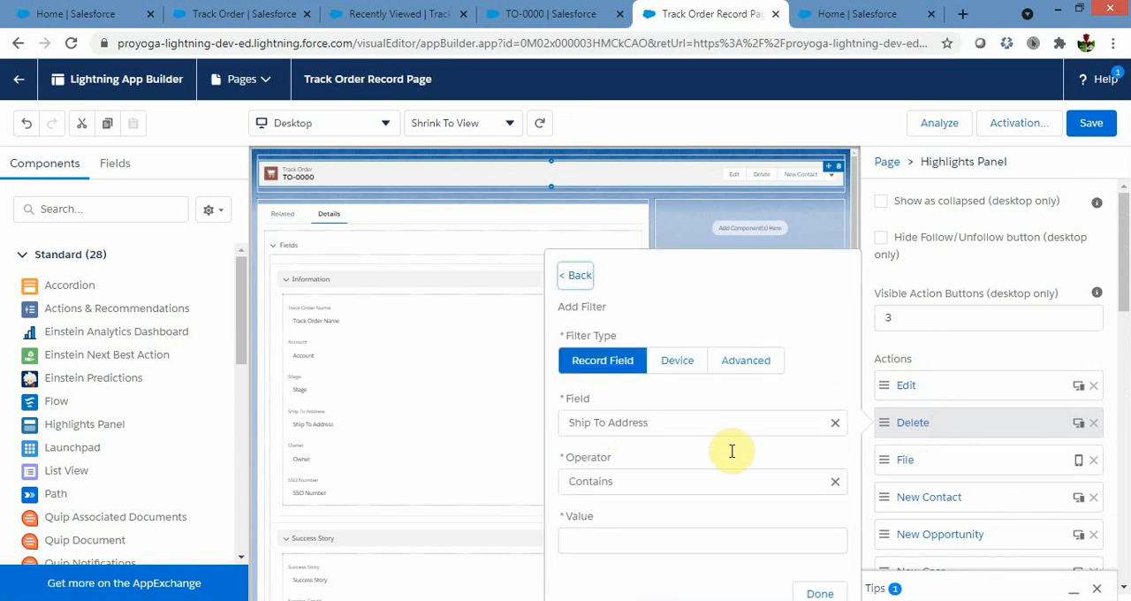
left_click(773, 428)
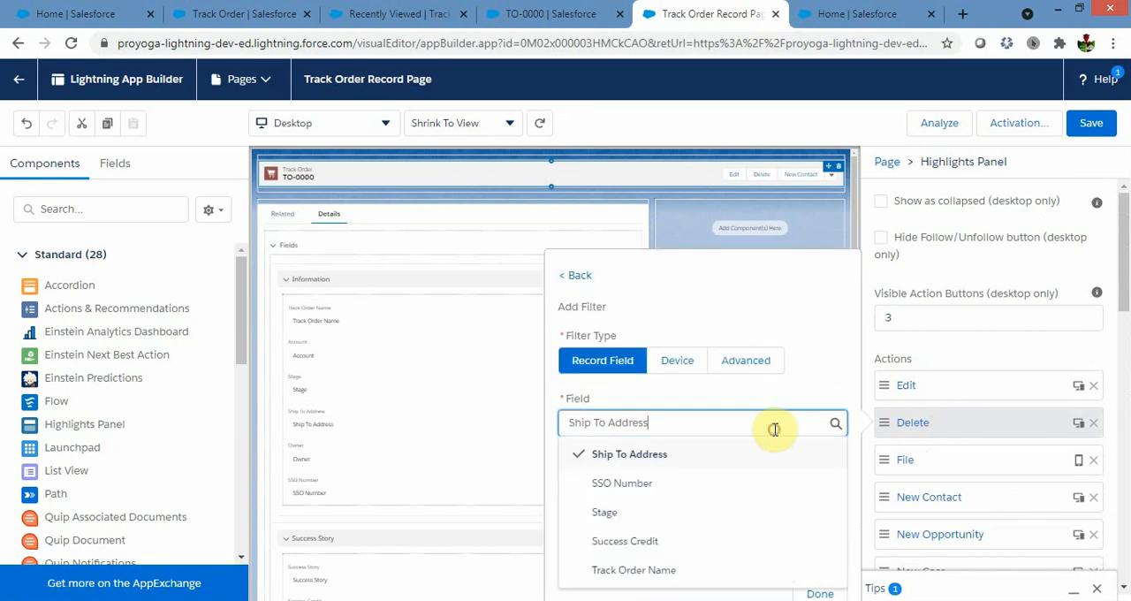
left_click(610, 513)
left_click(683, 481)
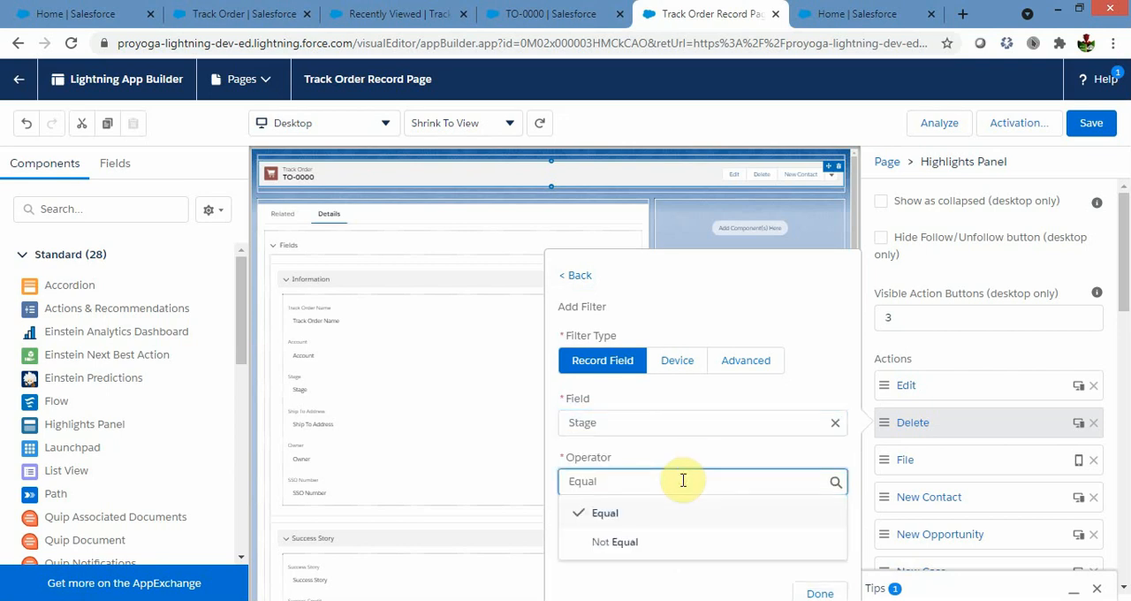
left_click(634, 542)
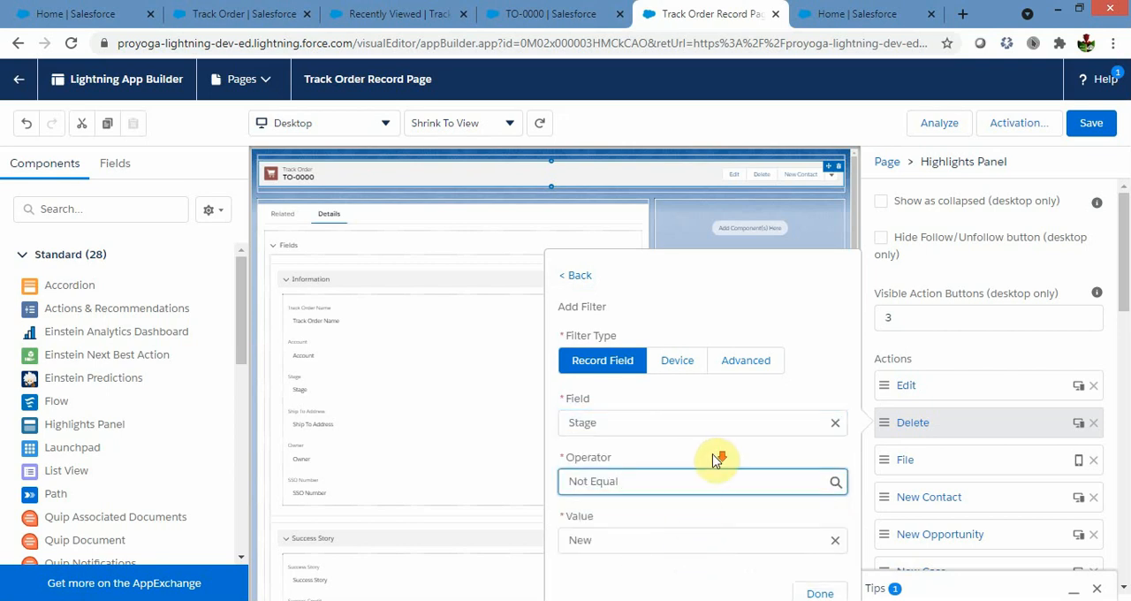
left_click(656, 537)
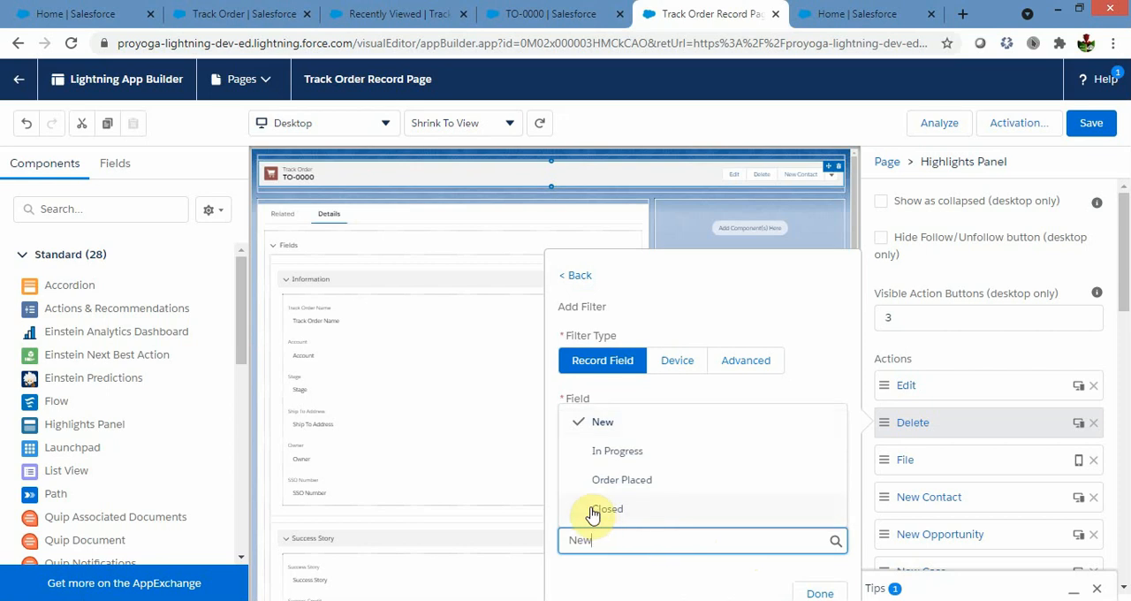
left_click(610, 480)
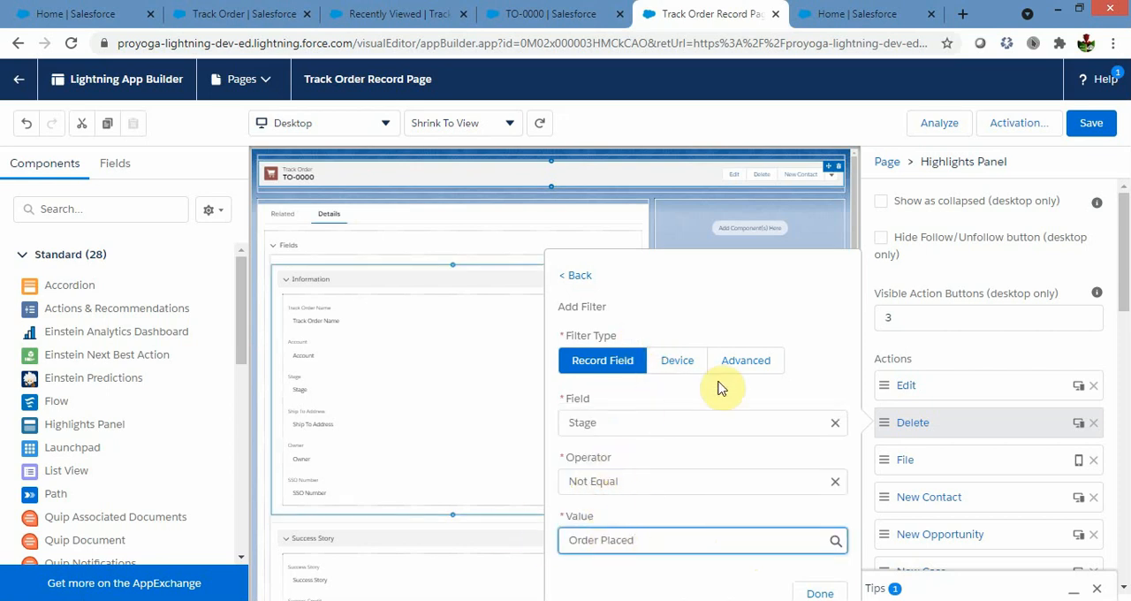
Change the Delete action's filter type to Advanced and choose Record > Stage as its field.
left_click(743, 372)
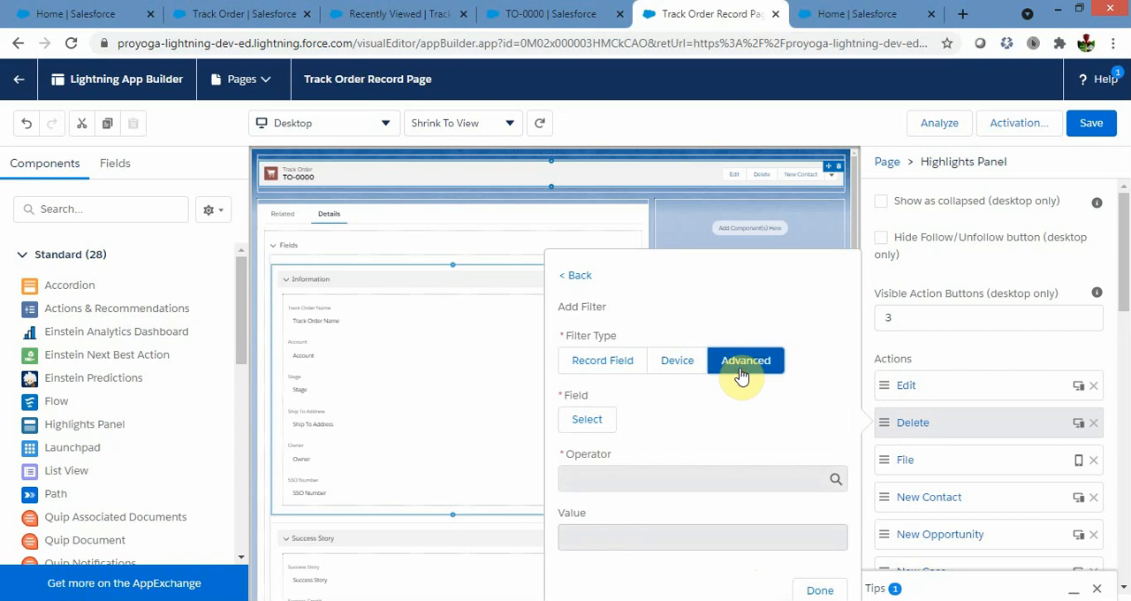
left_click(591, 422)
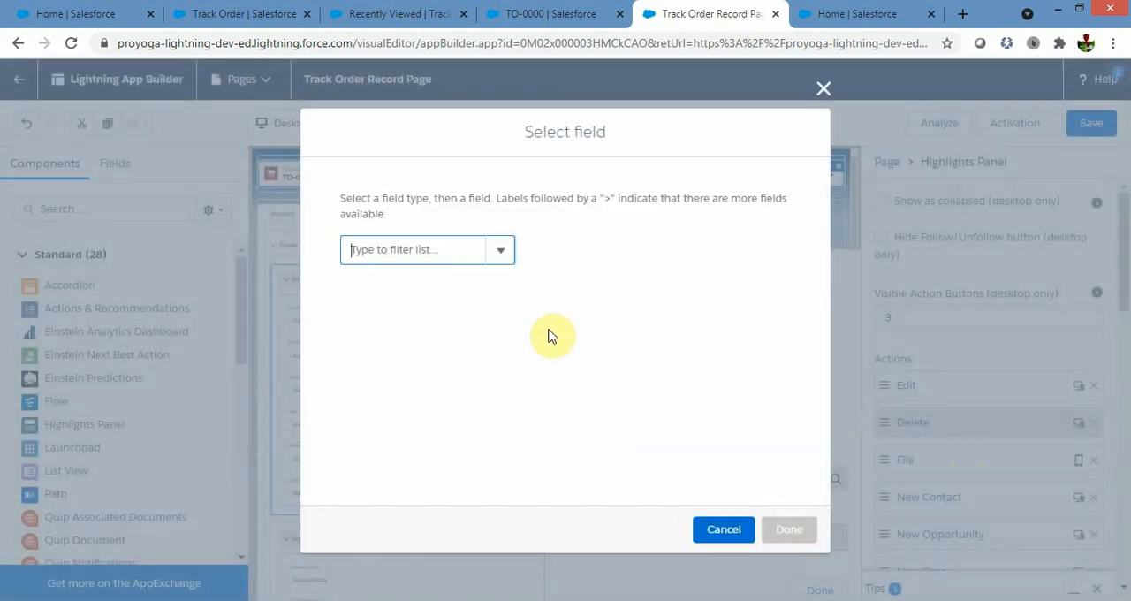
left_click(500, 251)
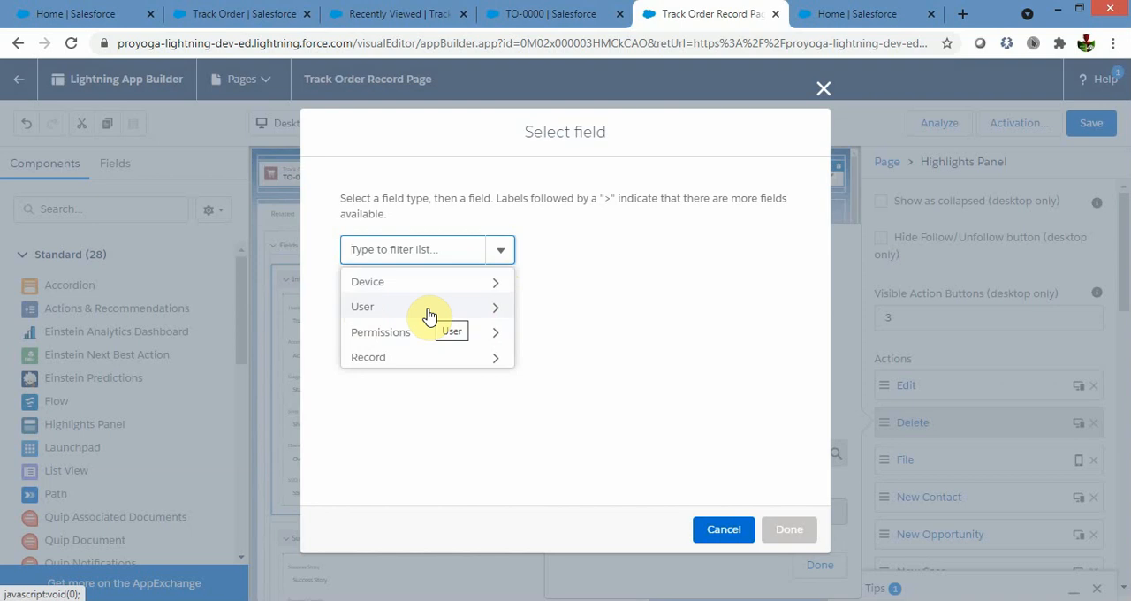
left_click(461, 363)
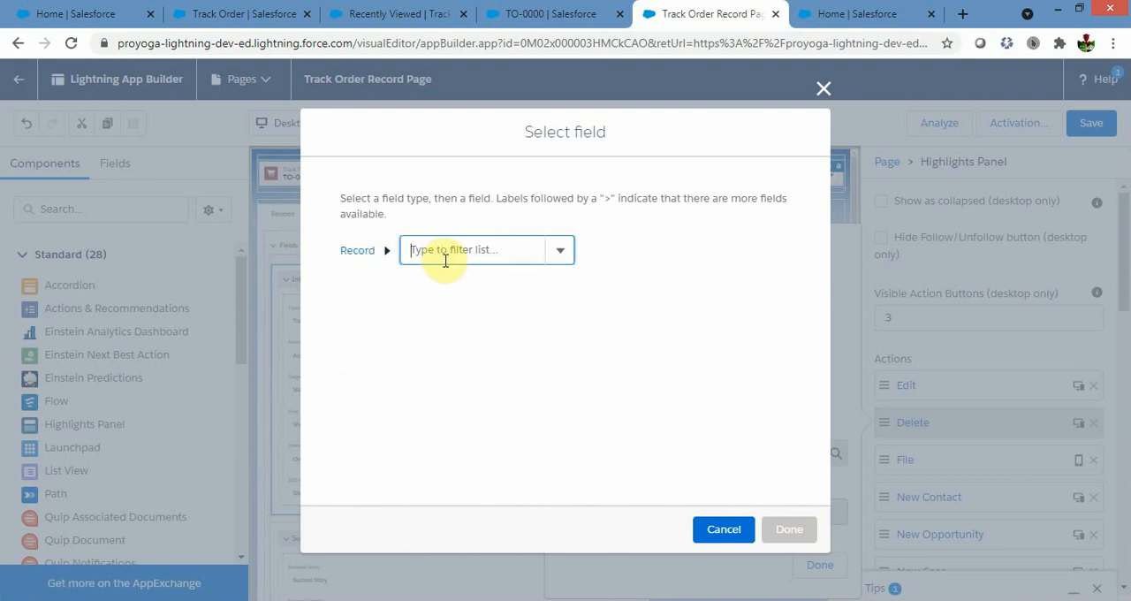
type("Sta")
left_click(484, 283)
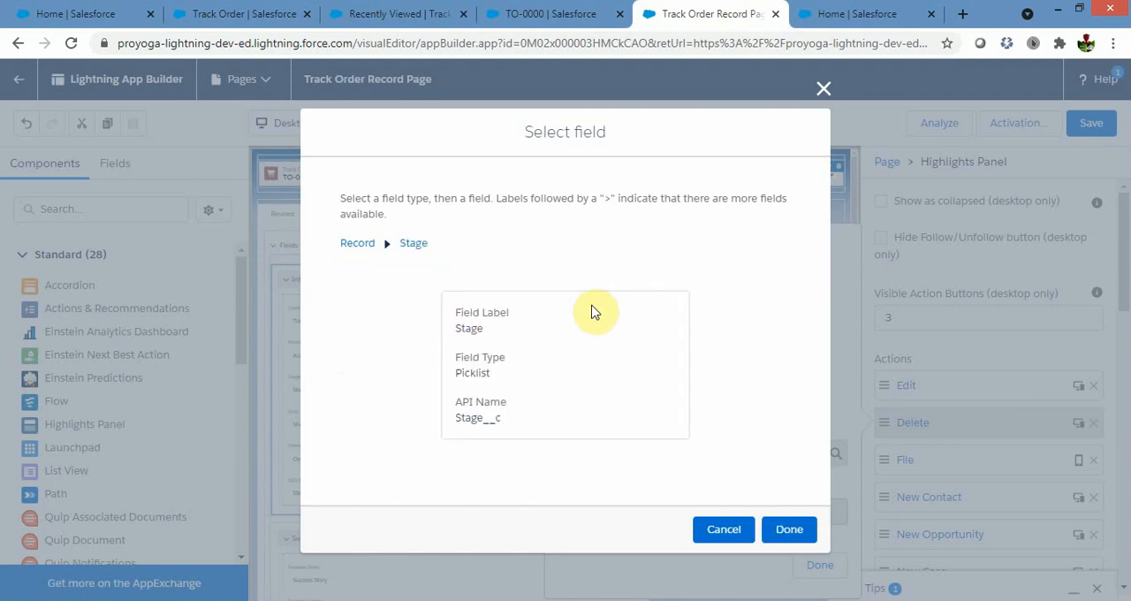
left_click(790, 528)
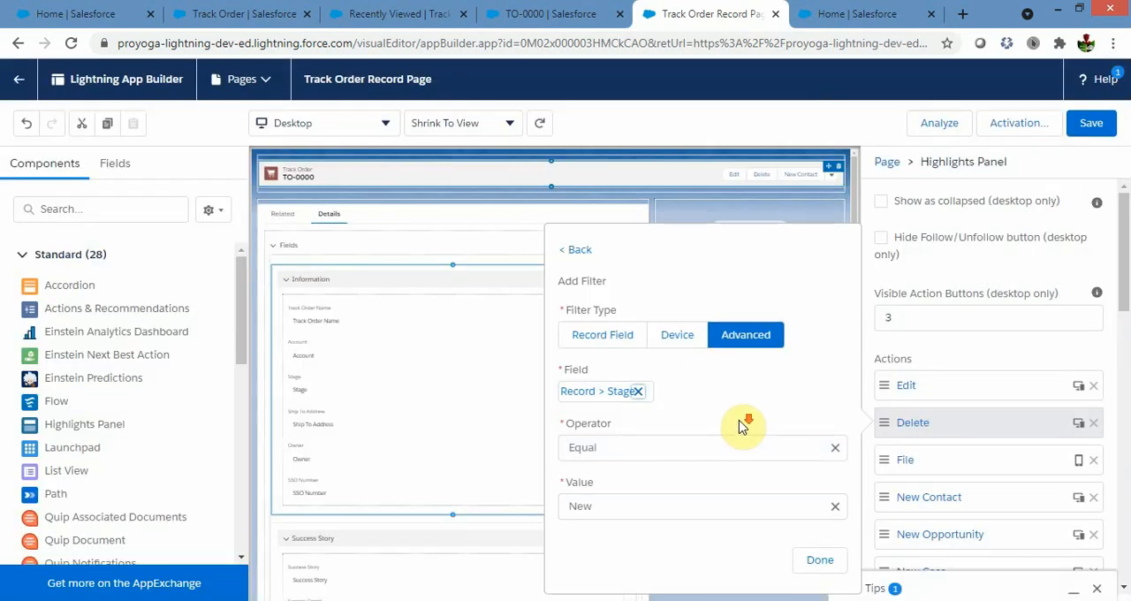
Complete the Delete action's advanced filter with Not Equal and Order Placed, and save the record page.
left_click(745, 450)
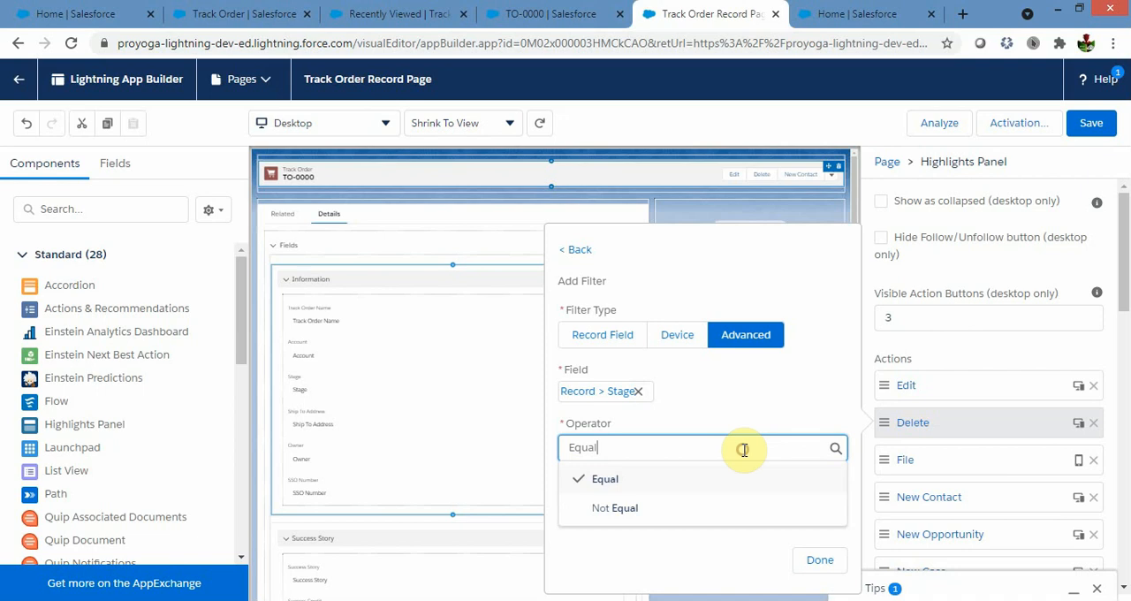
left_click(600, 511)
left_click(607, 511)
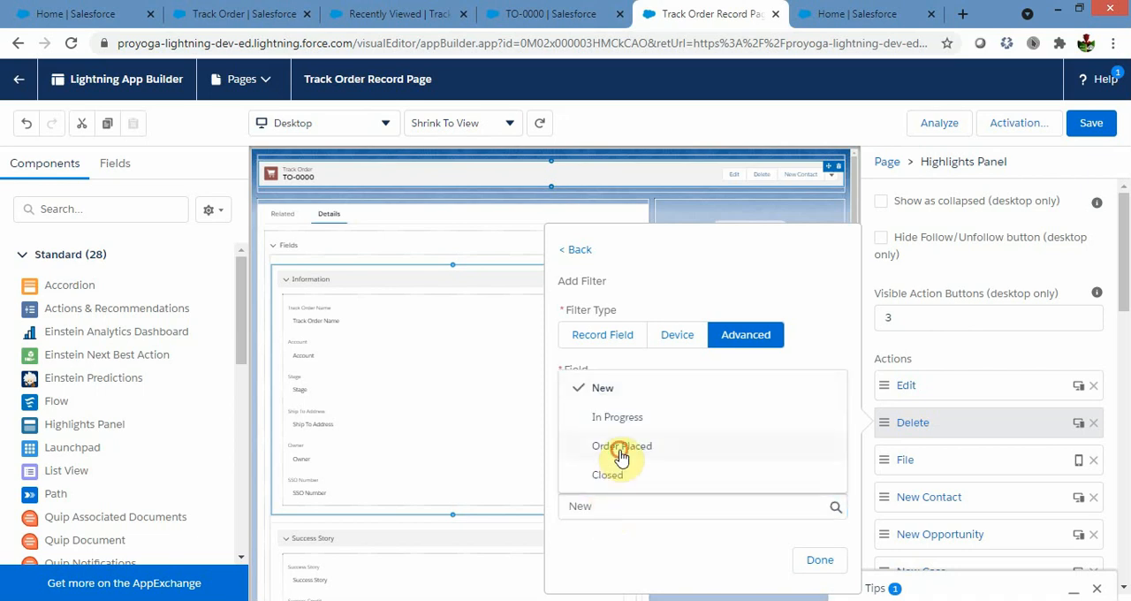
left_click(618, 449)
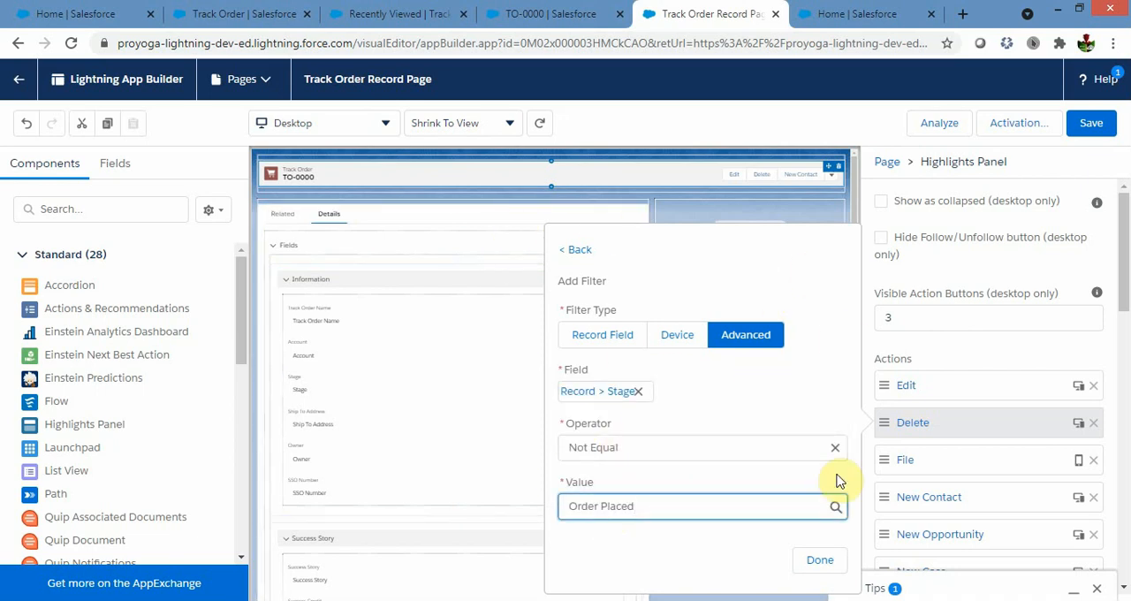
left_click(821, 562)
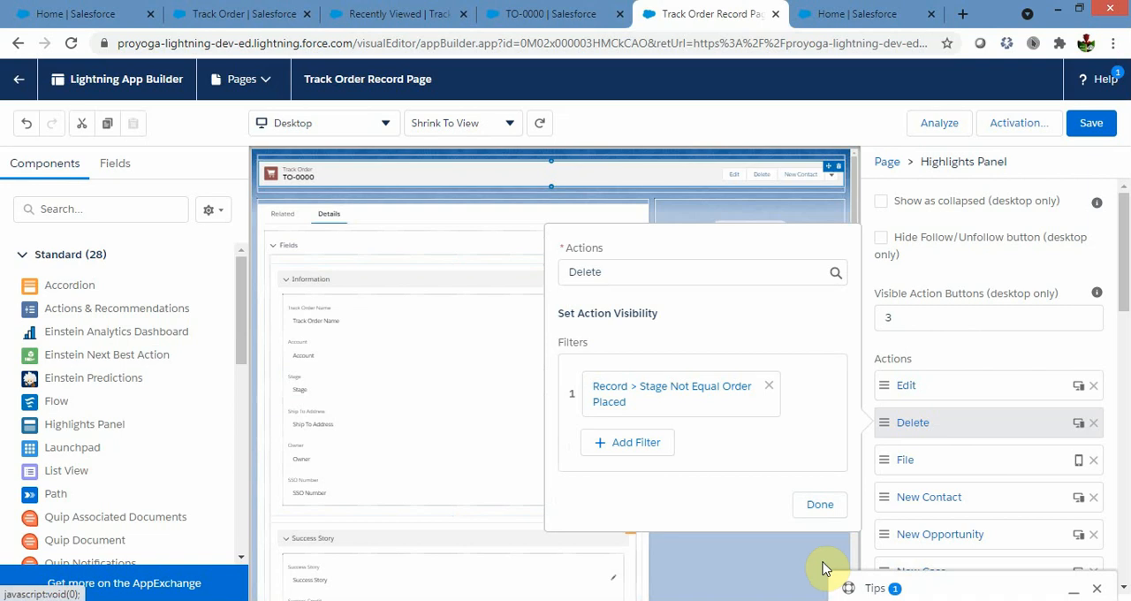
left_click(817, 505)
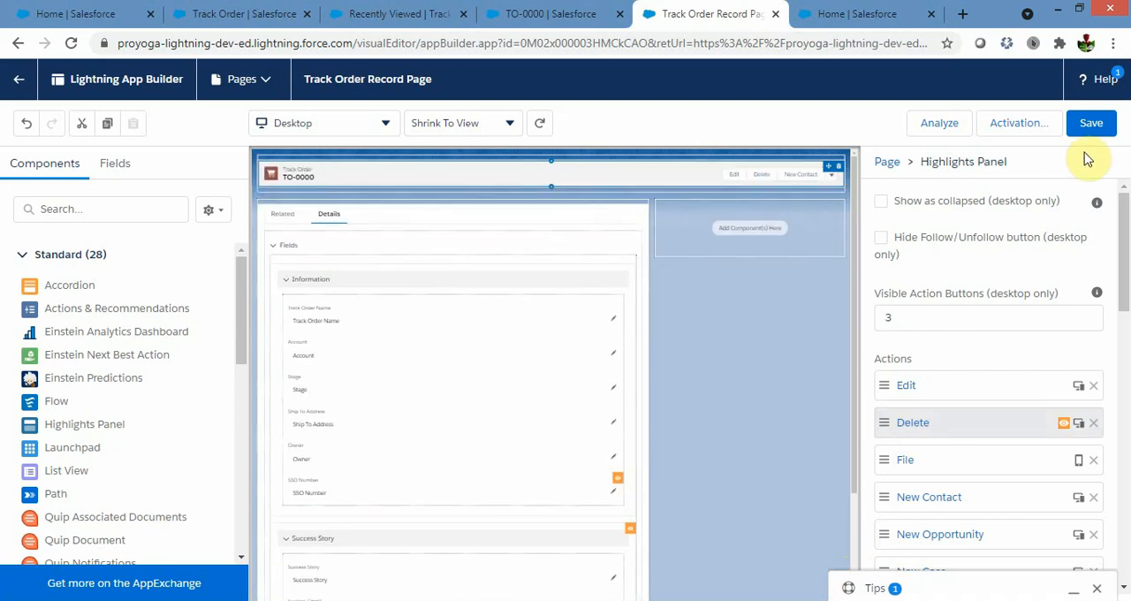
left_click(1092, 124)
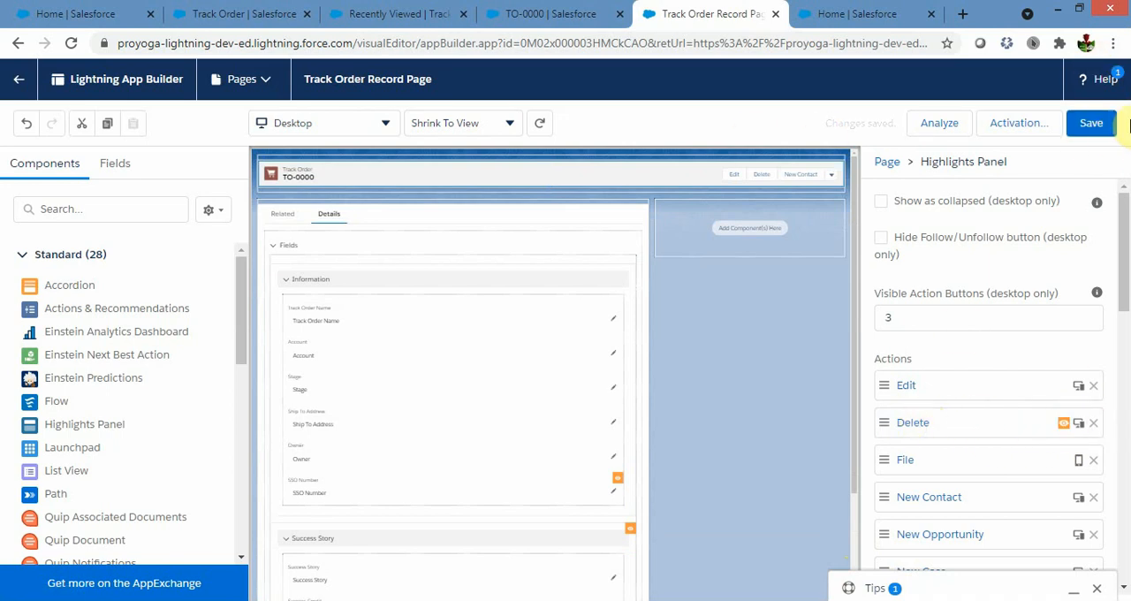
Reload the TO-0000 record and examine its header actions alongside the Stage field.
left_click(550, 14)
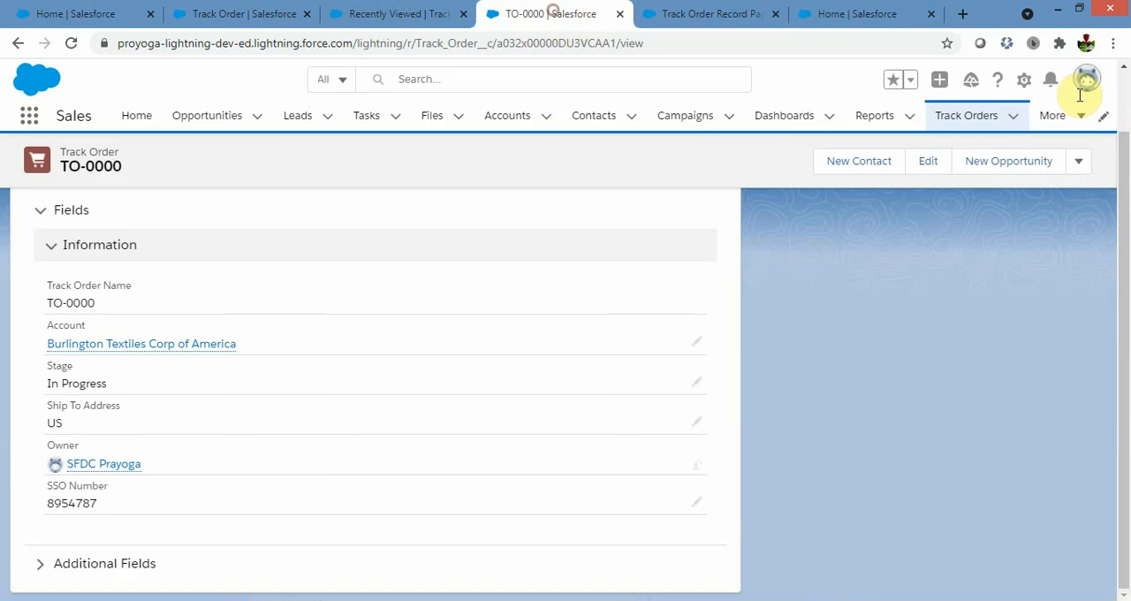
left_click(73, 44)
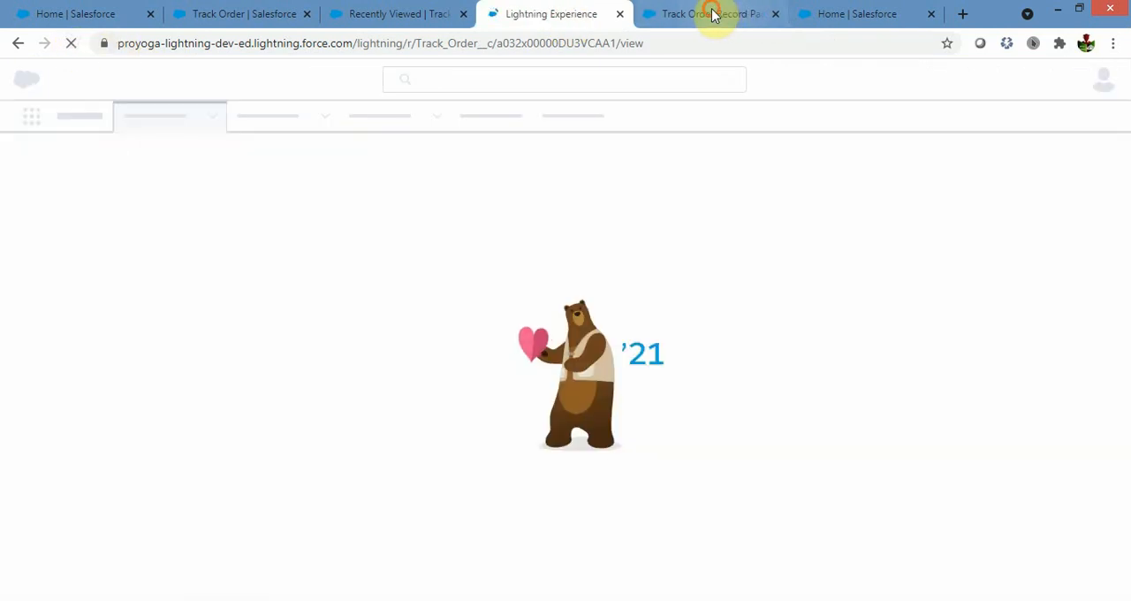
left_click(714, 15)
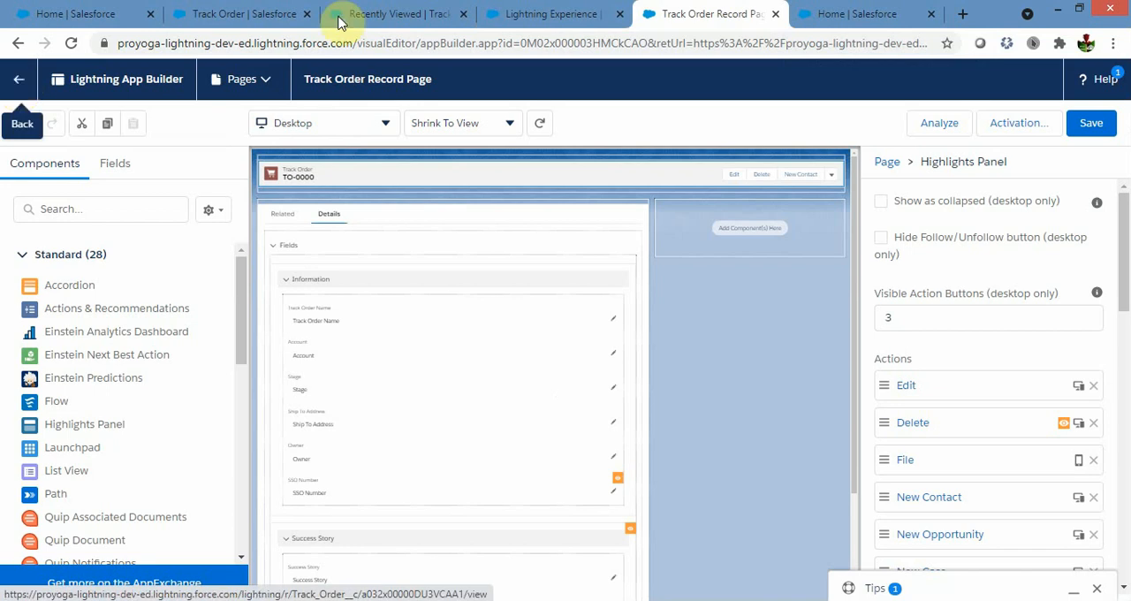
left_click(510, 16)
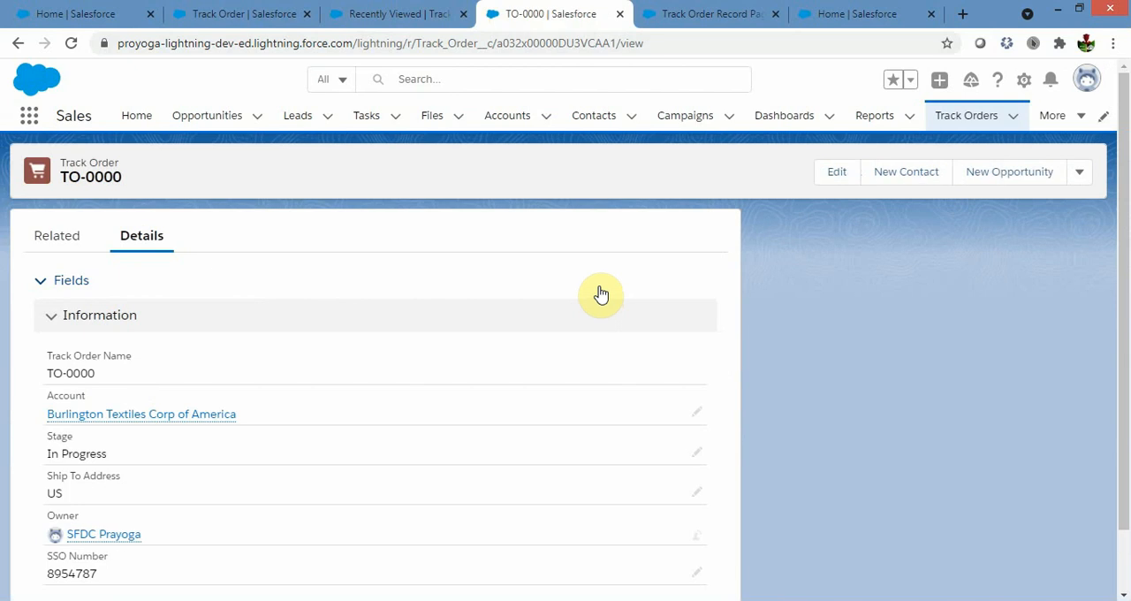
scroll(600, 294, "down", 1)
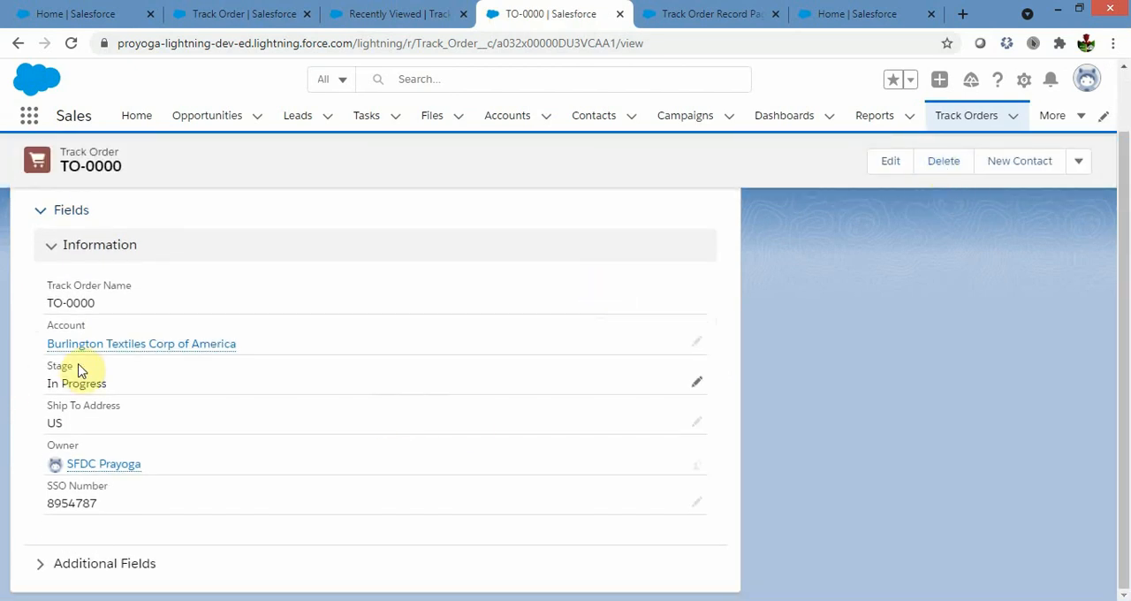
Set the TO-0000 record's Stage to Order Placed, save it, and check the full list of header actions for Delete.
left_click(166, 386)
left_click(160, 413)
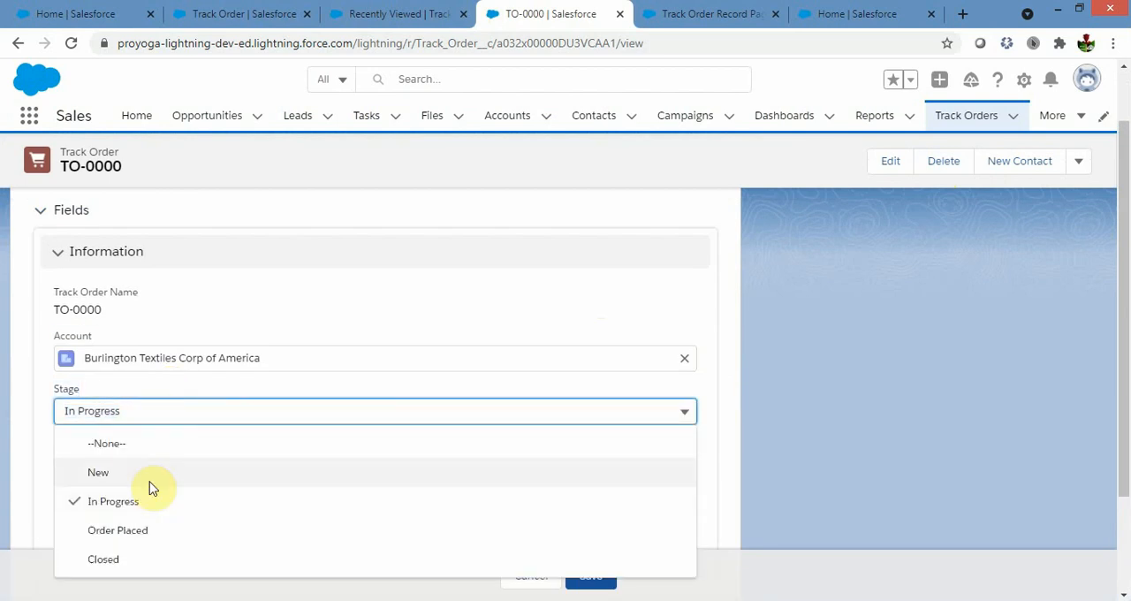
left_click(119, 533)
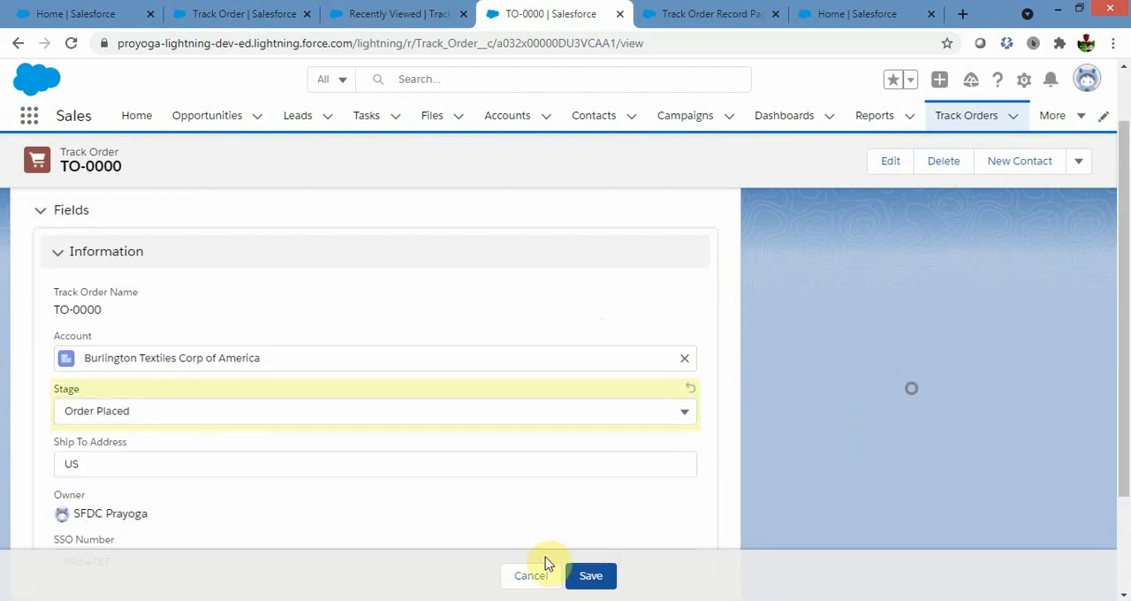
left_click(590, 576)
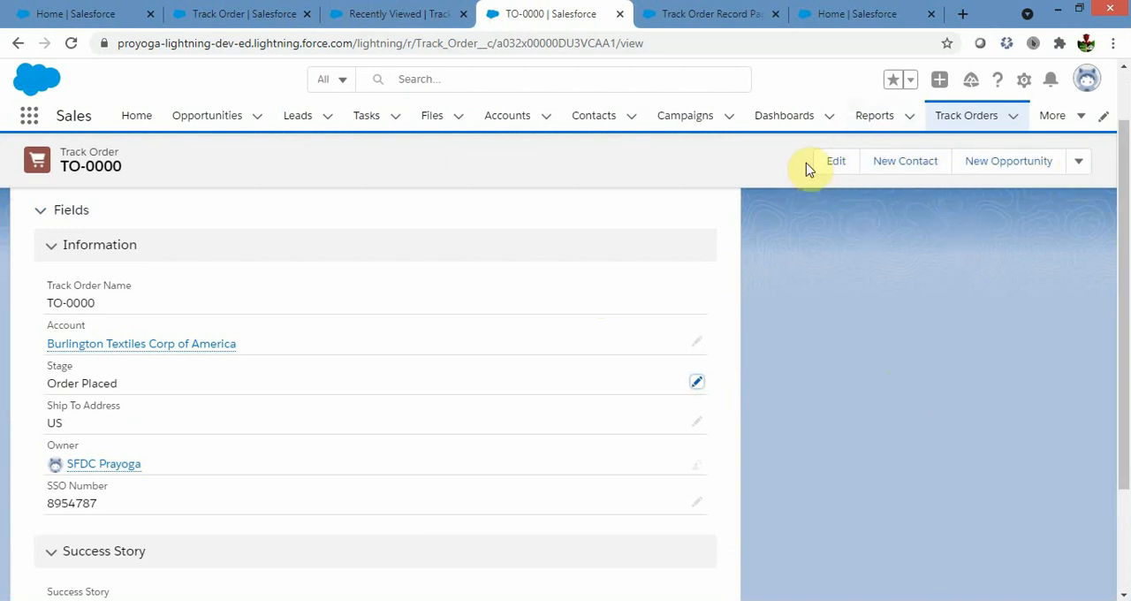
left_click(1080, 163)
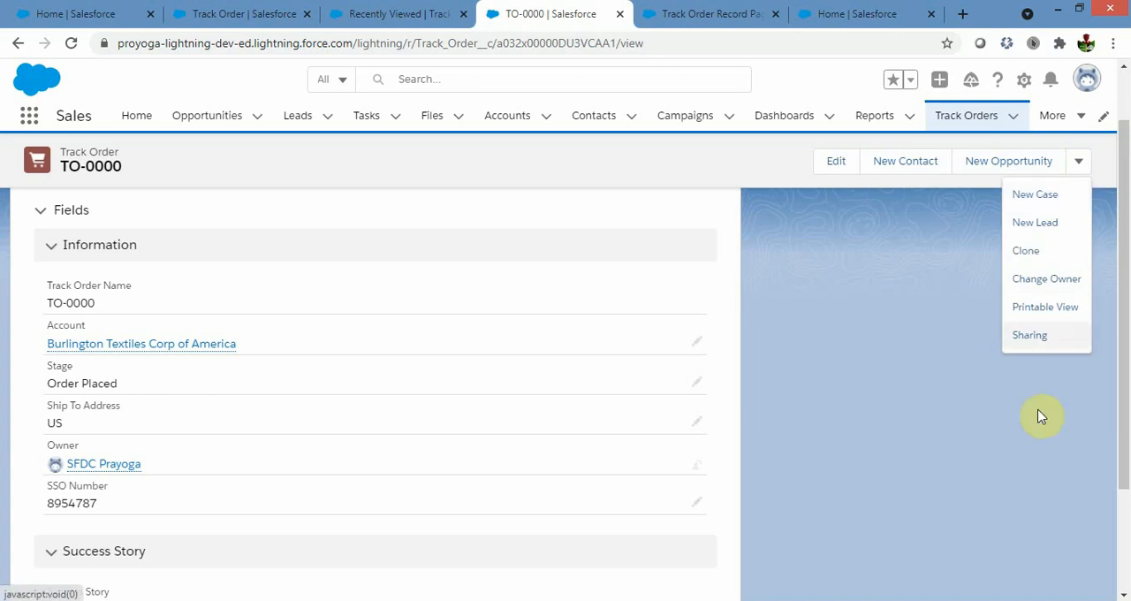
left_click(823, 306)
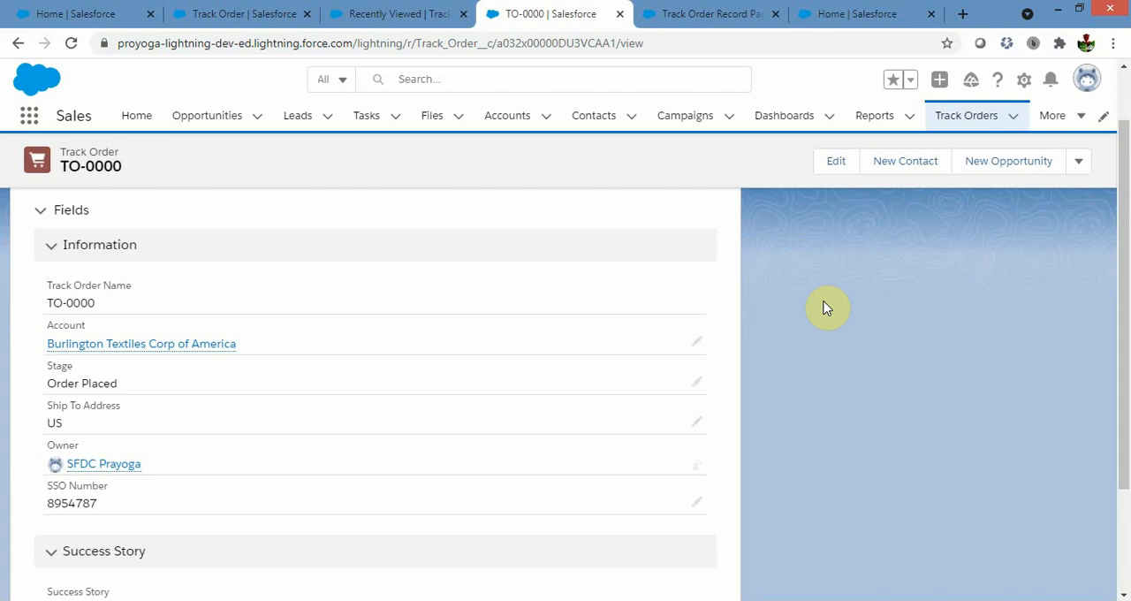
Switch to the Dynamic_Flow_Action presentation in PowerPoint and present it from the current slide through to the Thank You slide.
left_click(442, 600)
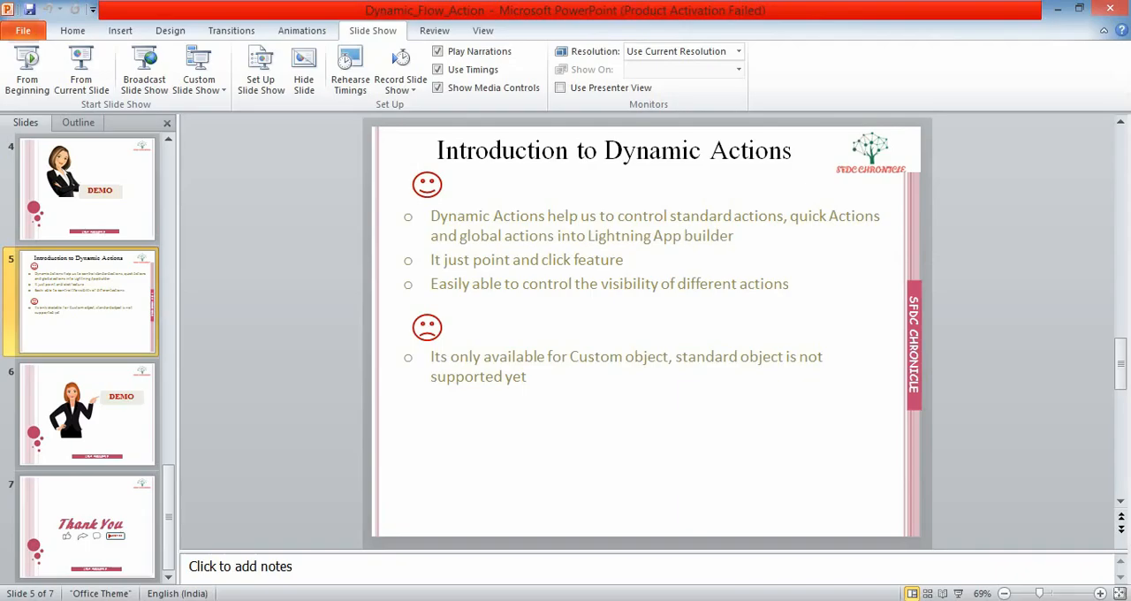
left_click(81, 71)
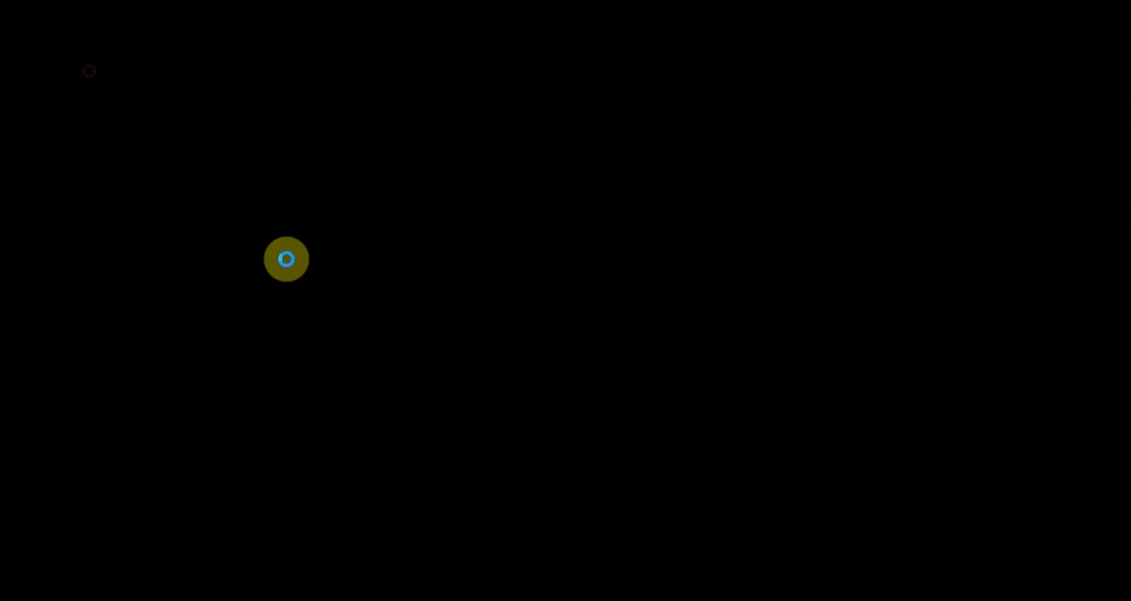
key("Right")
key("Right")
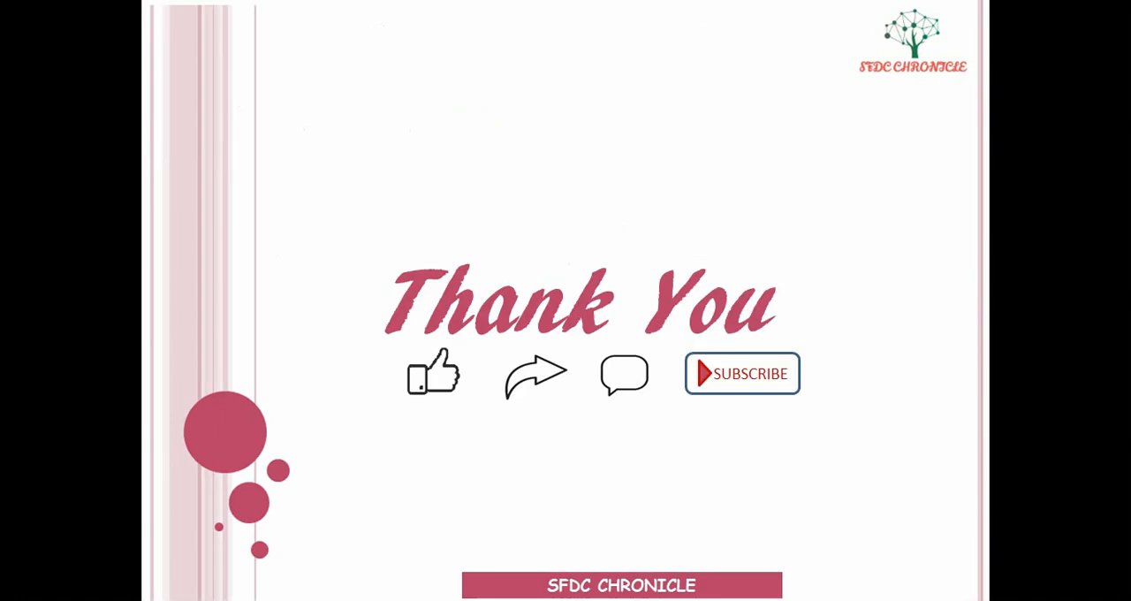